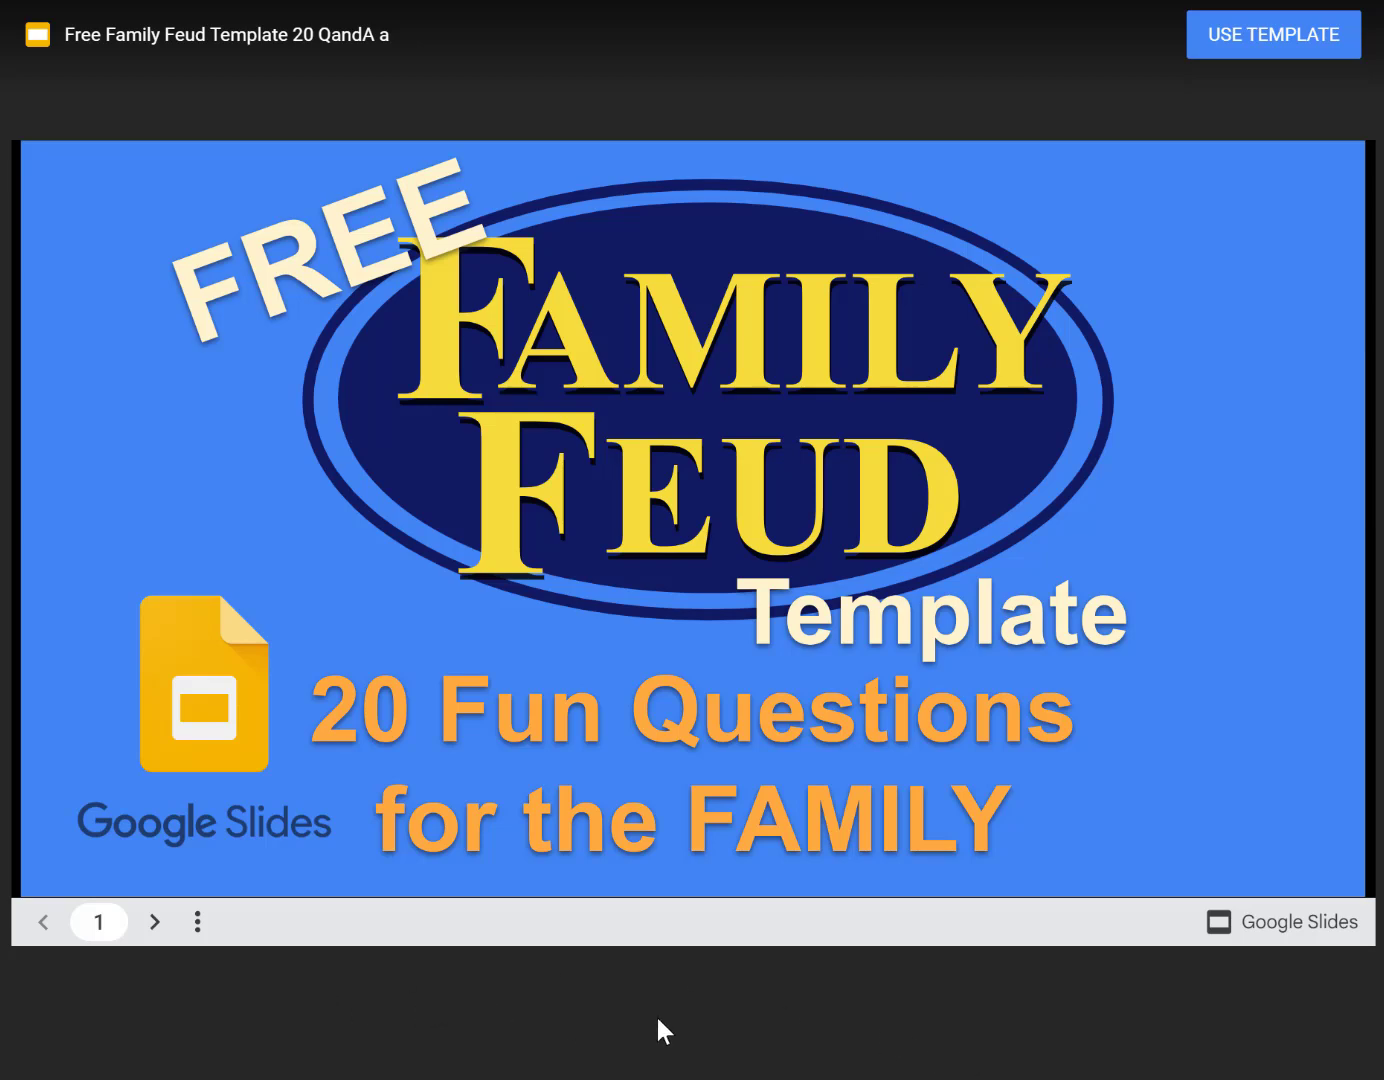
Page through the Round 1–3 question slides, back to the title, then select the bell slide (slide 3)
click(153, 922)
click(154, 922)
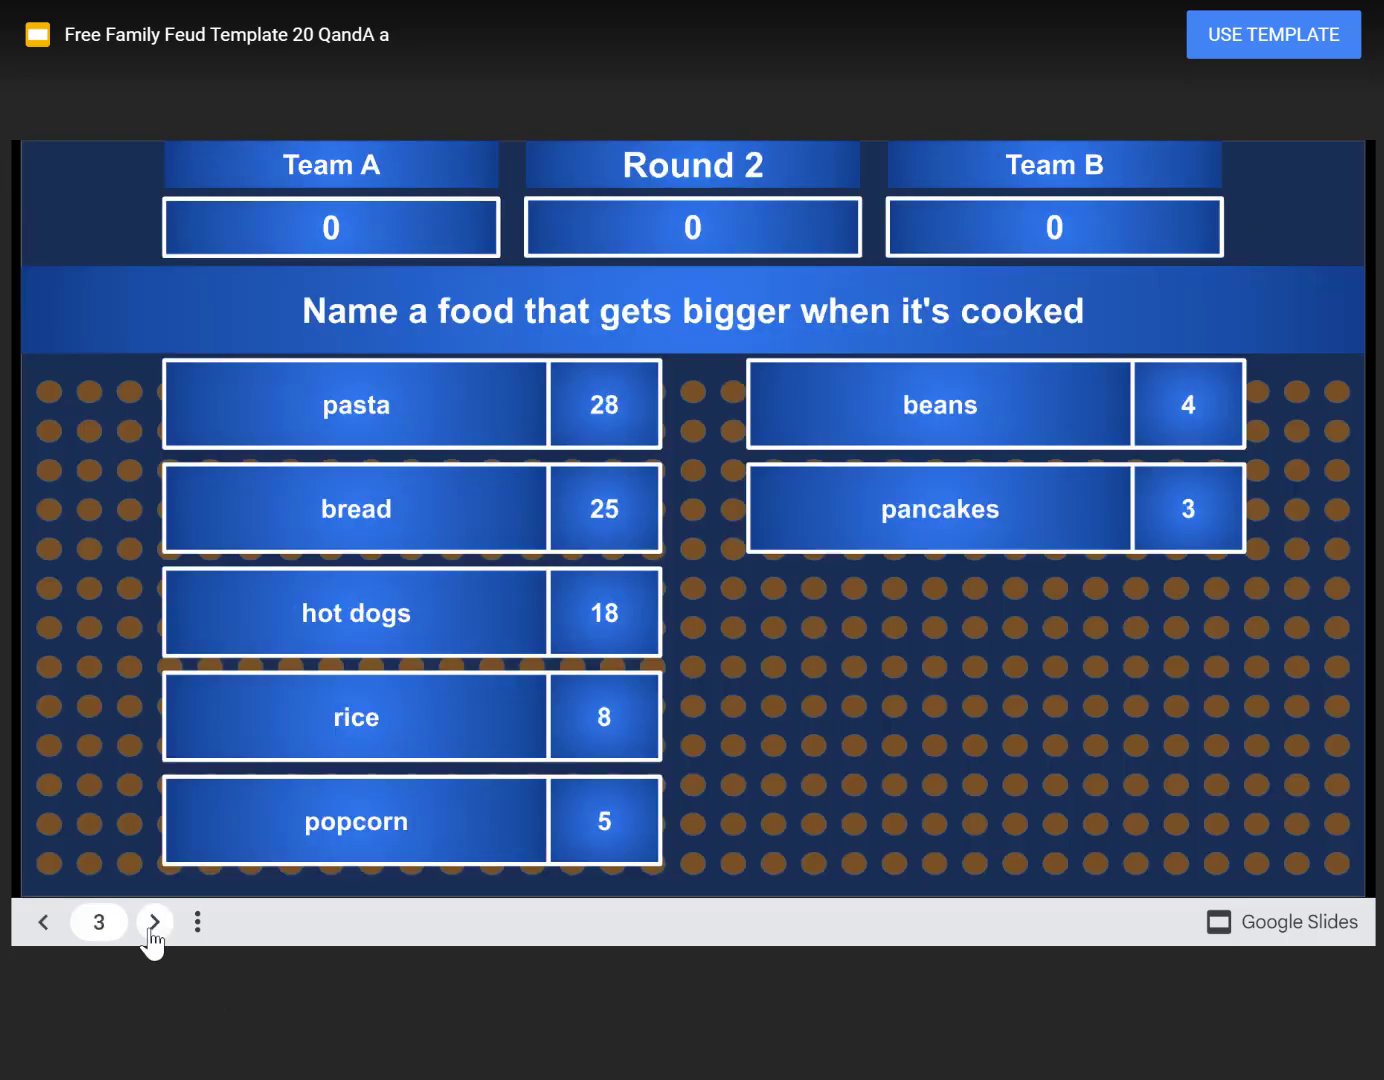
click(154, 922)
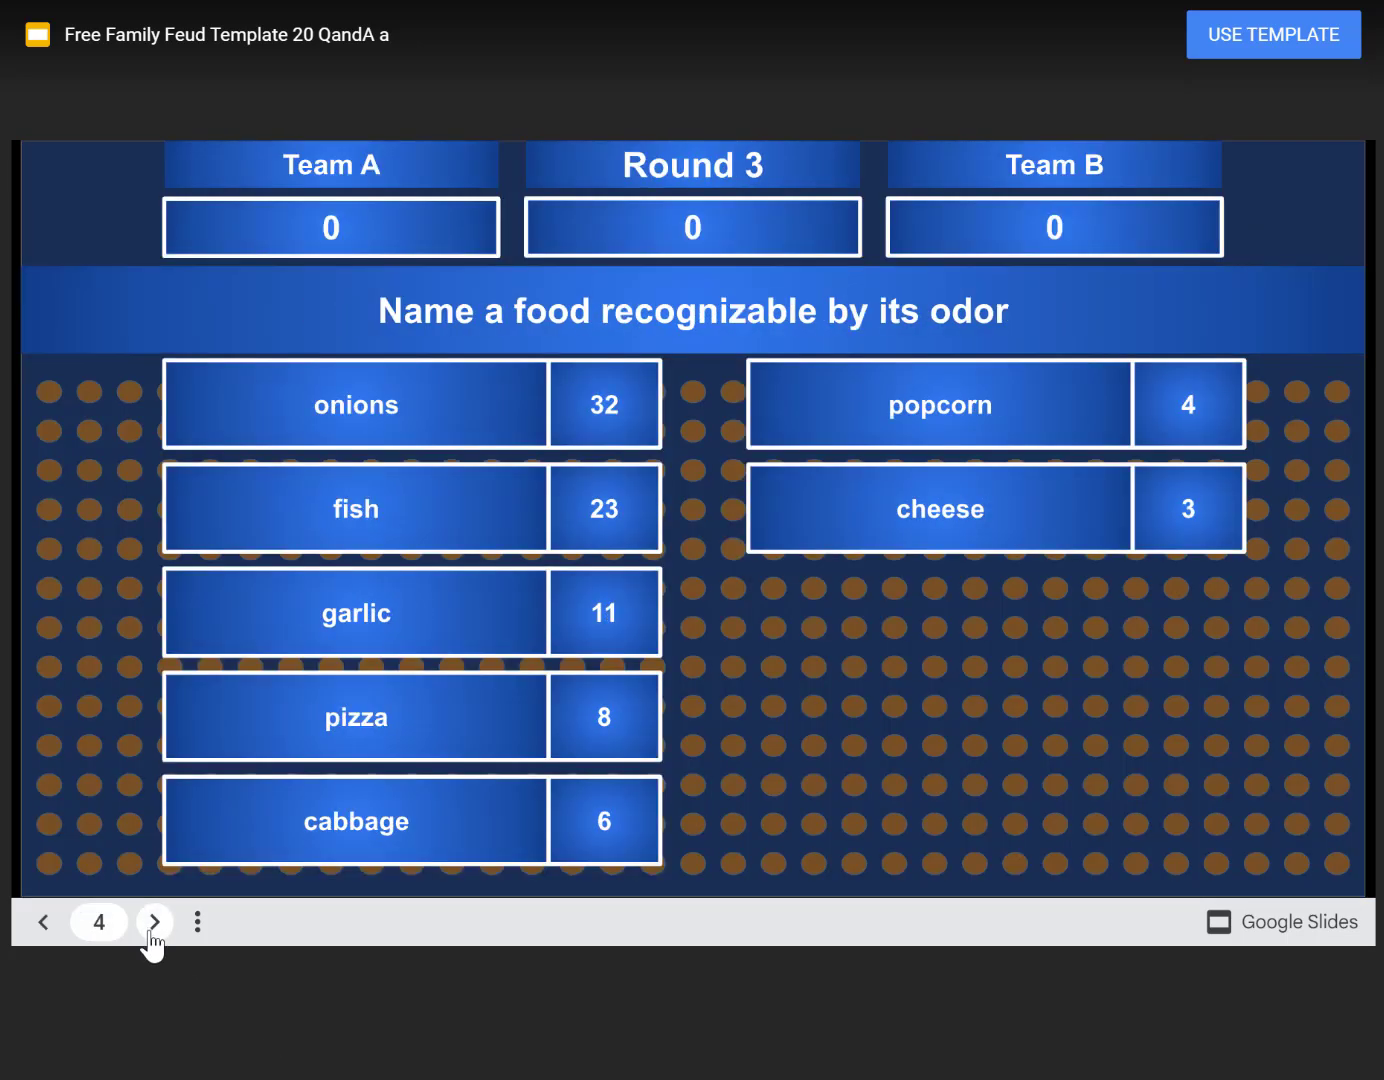
click(40, 924)
click(40, 925)
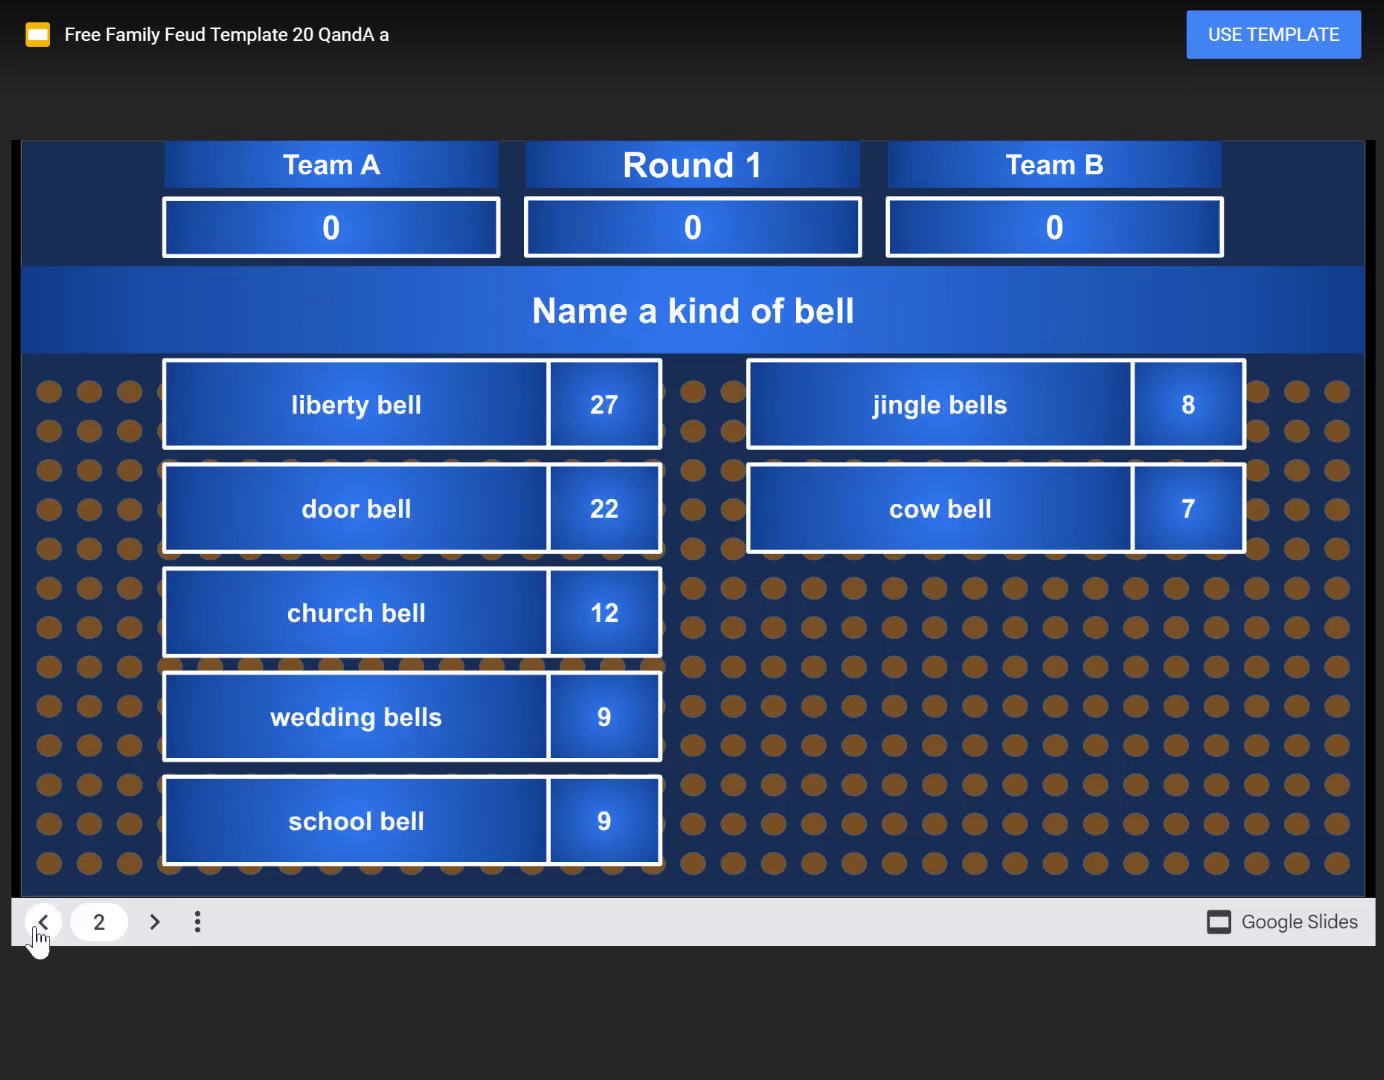
click(39, 927)
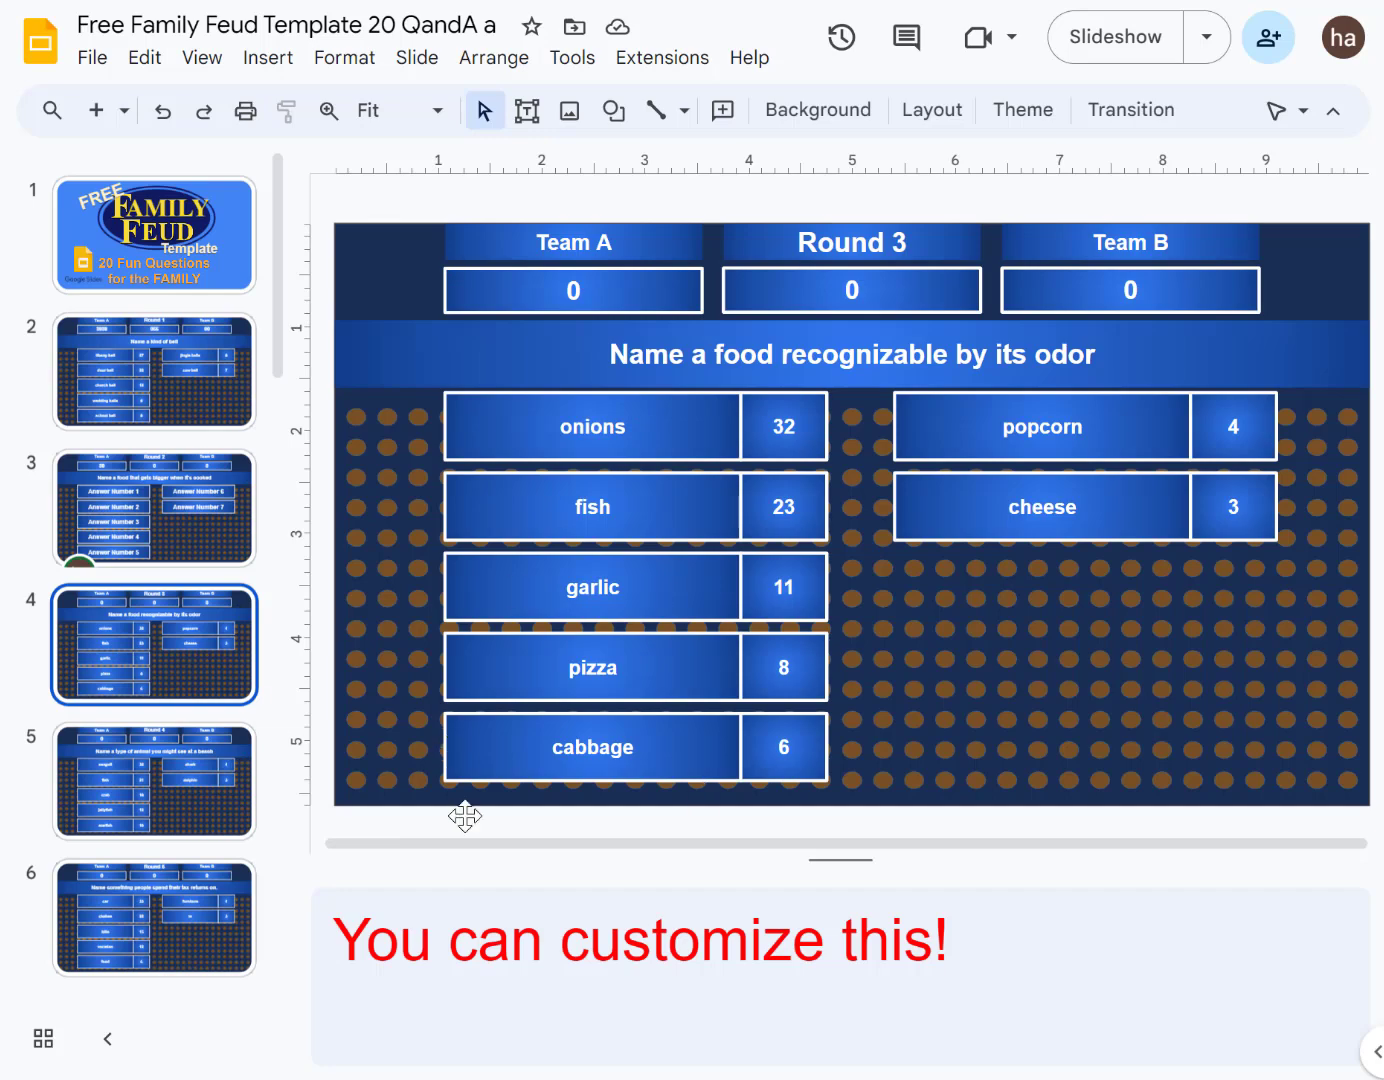
click(186, 342)
click(177, 500)
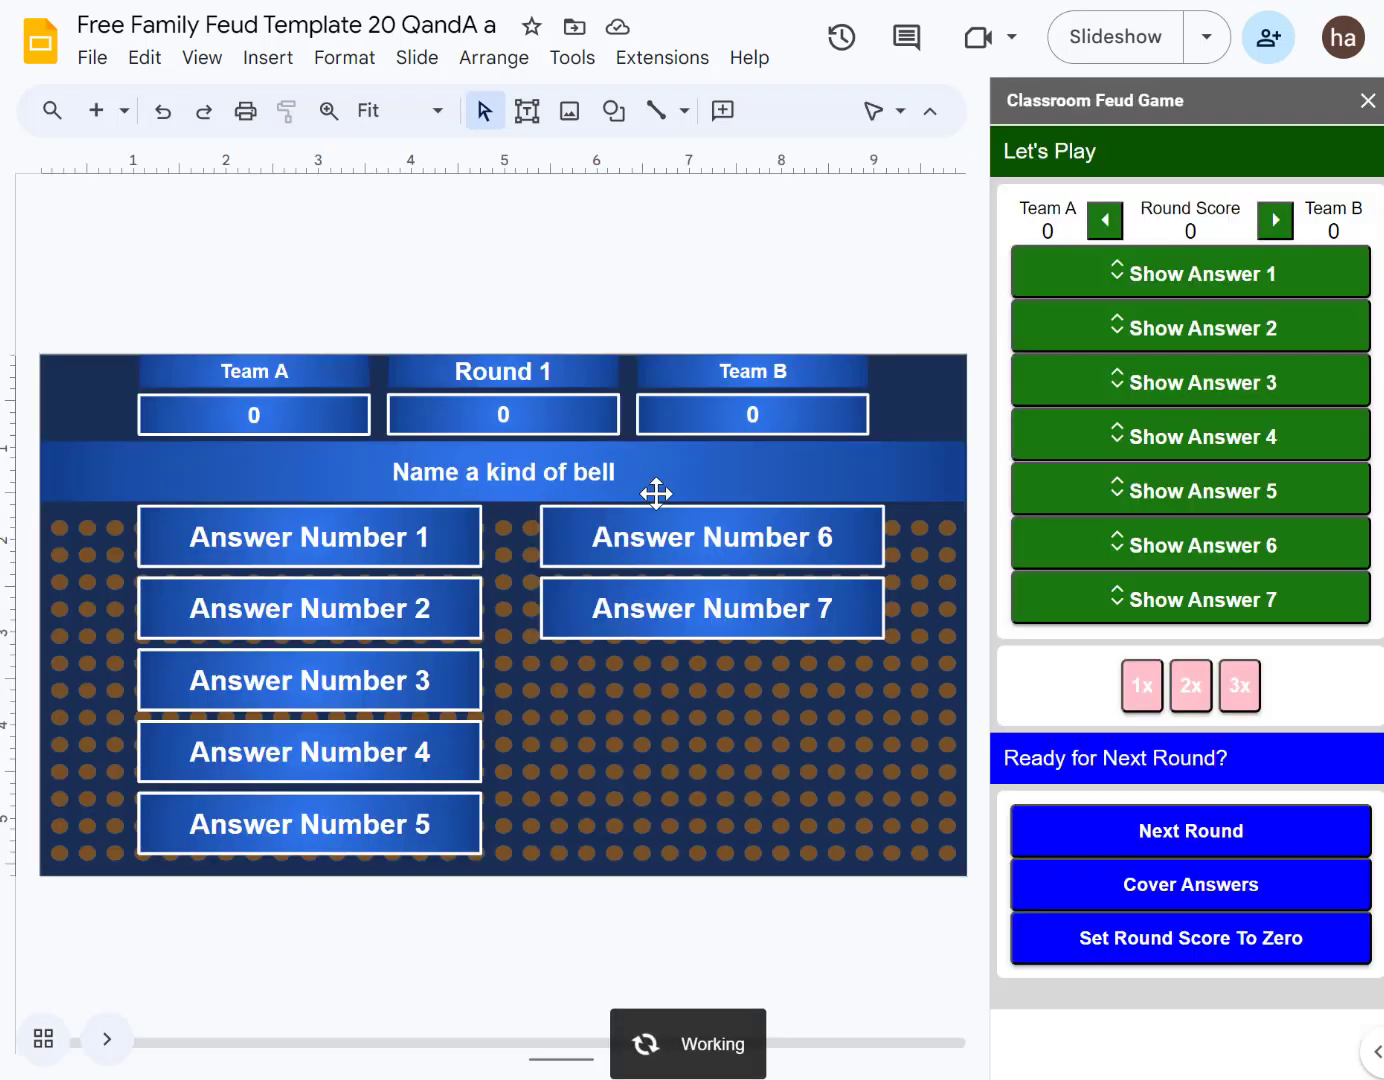
Reveal liberty bell (27), church bell (12) and school bell (9), then mark one strike
click(1241, 285)
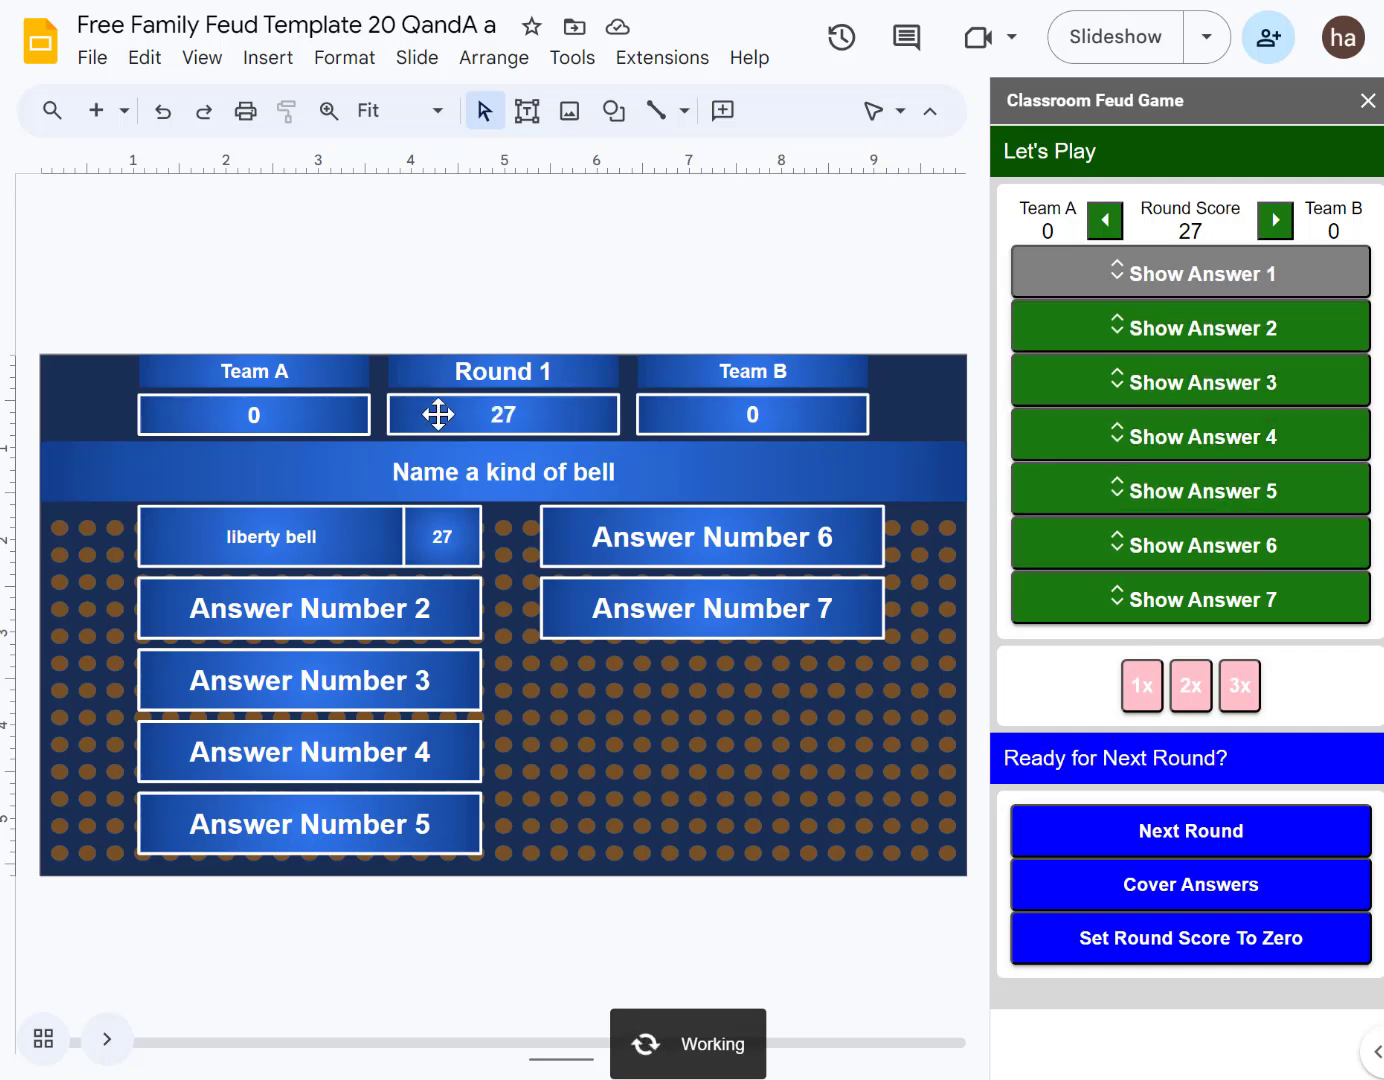
click(1231, 399)
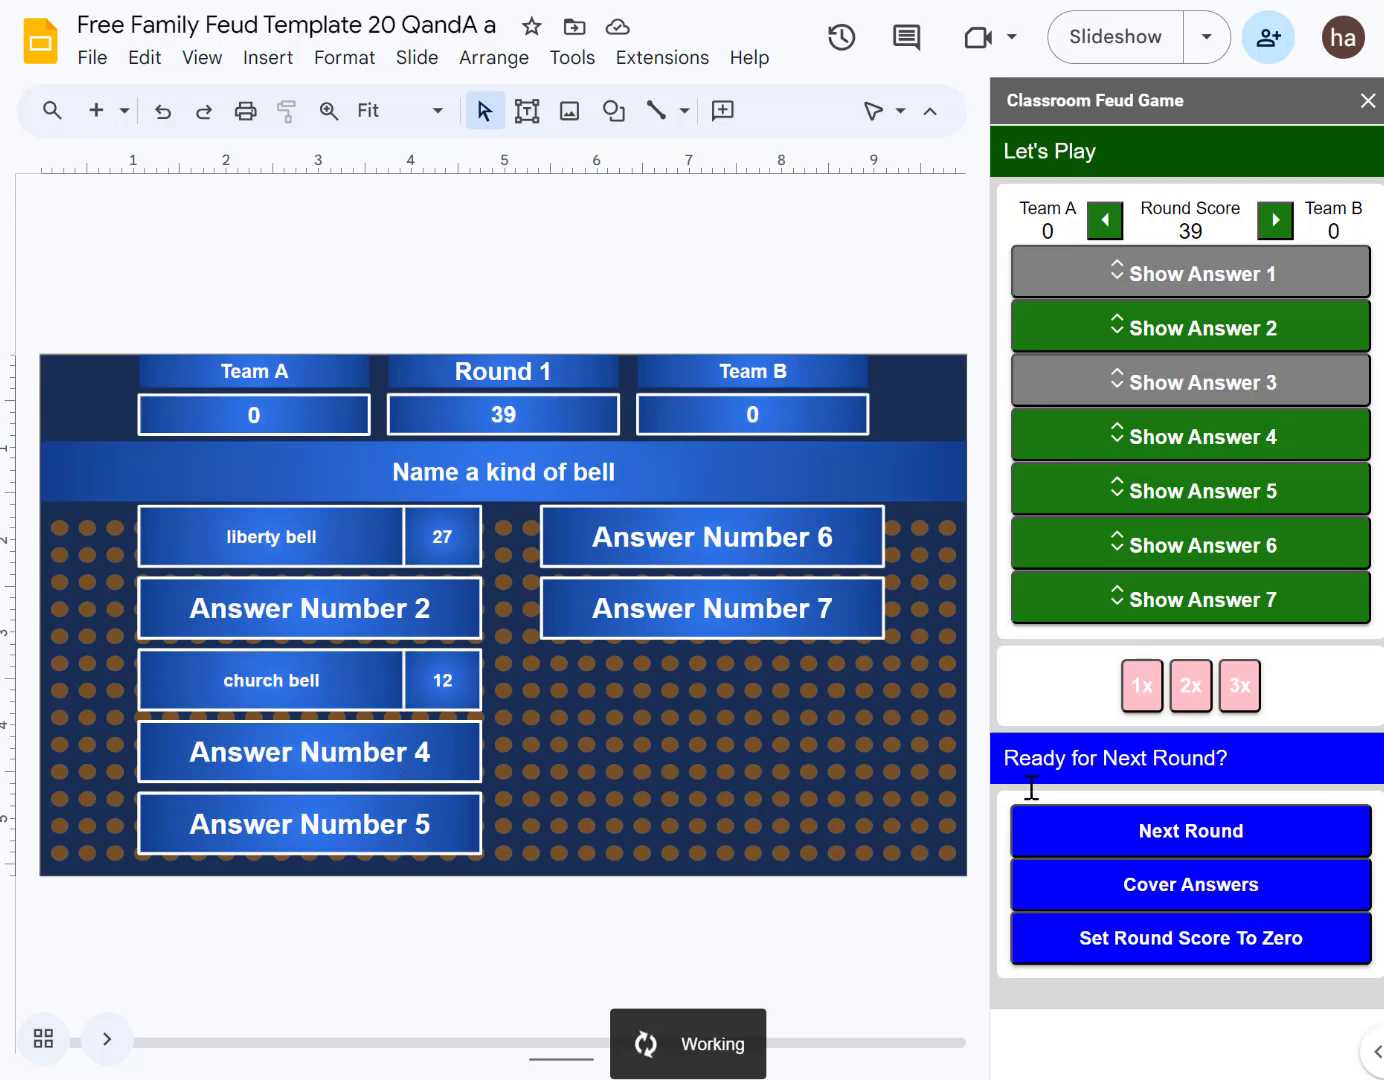
click(1143, 510)
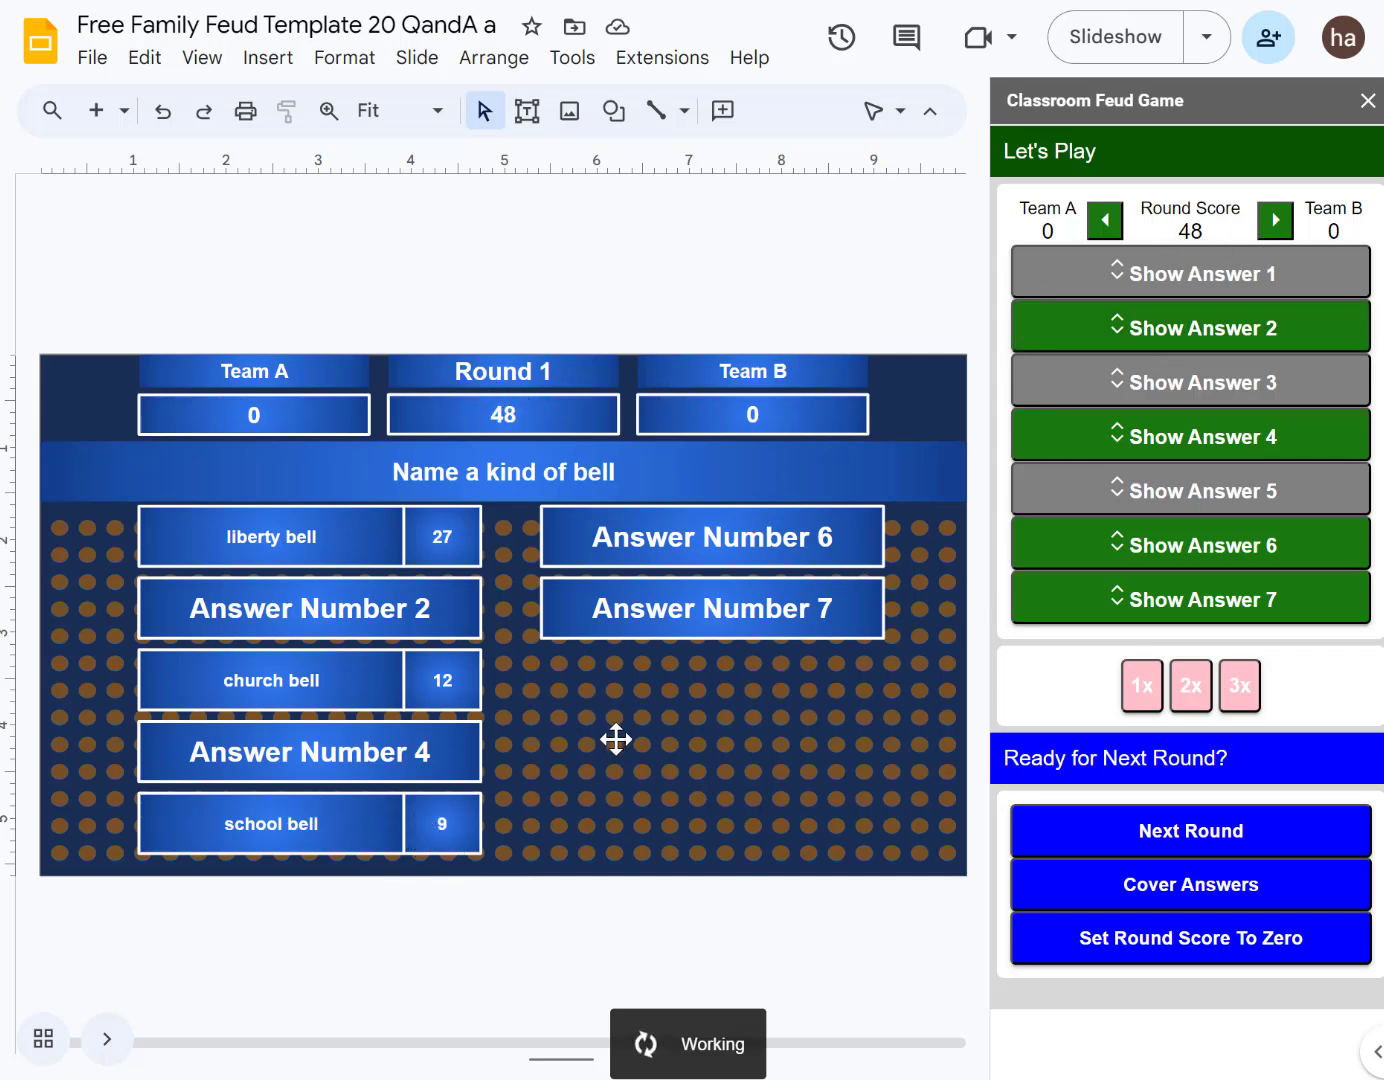
click(1143, 695)
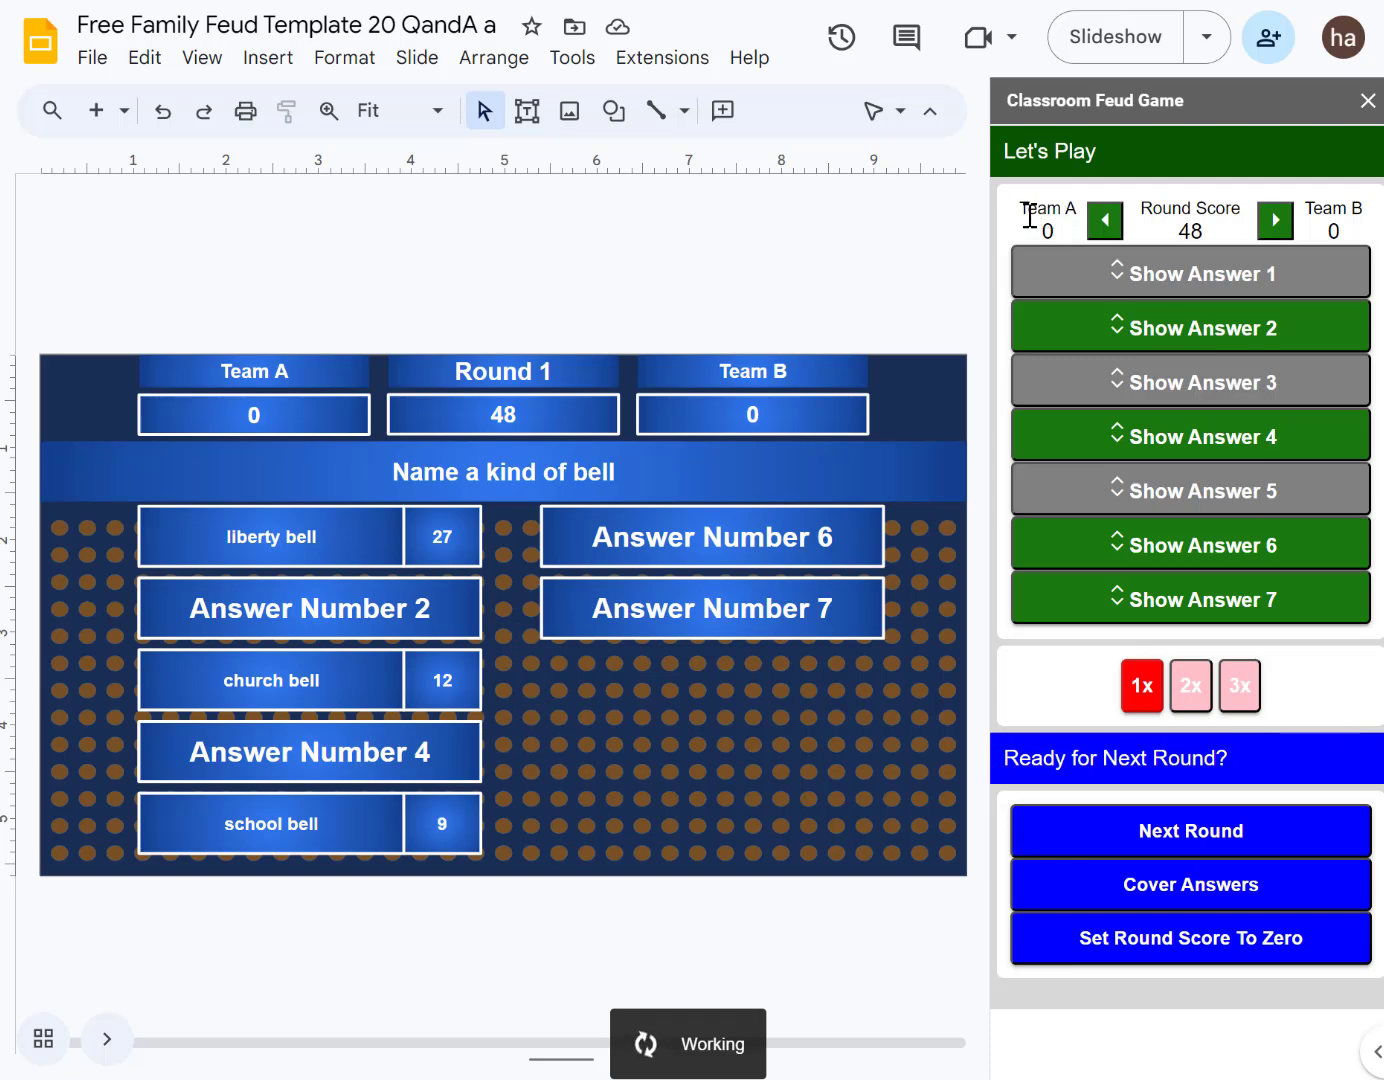
Give Team A the 48 points, advance to Round 2 and reveal its fourth answer worth 8
click(1112, 226)
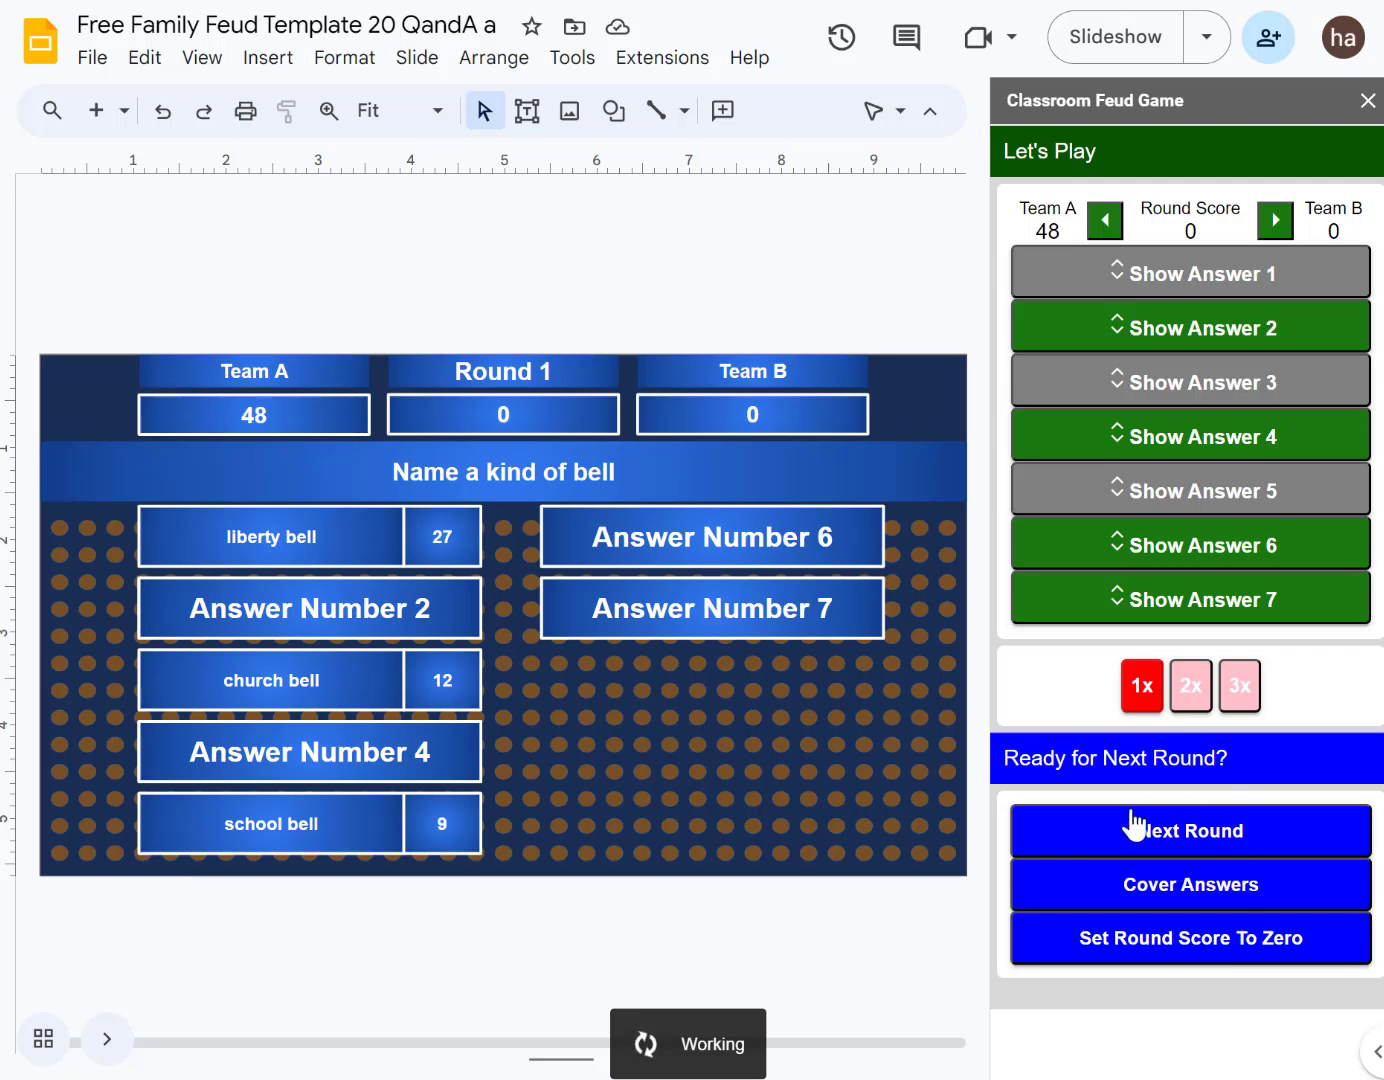
click(1224, 833)
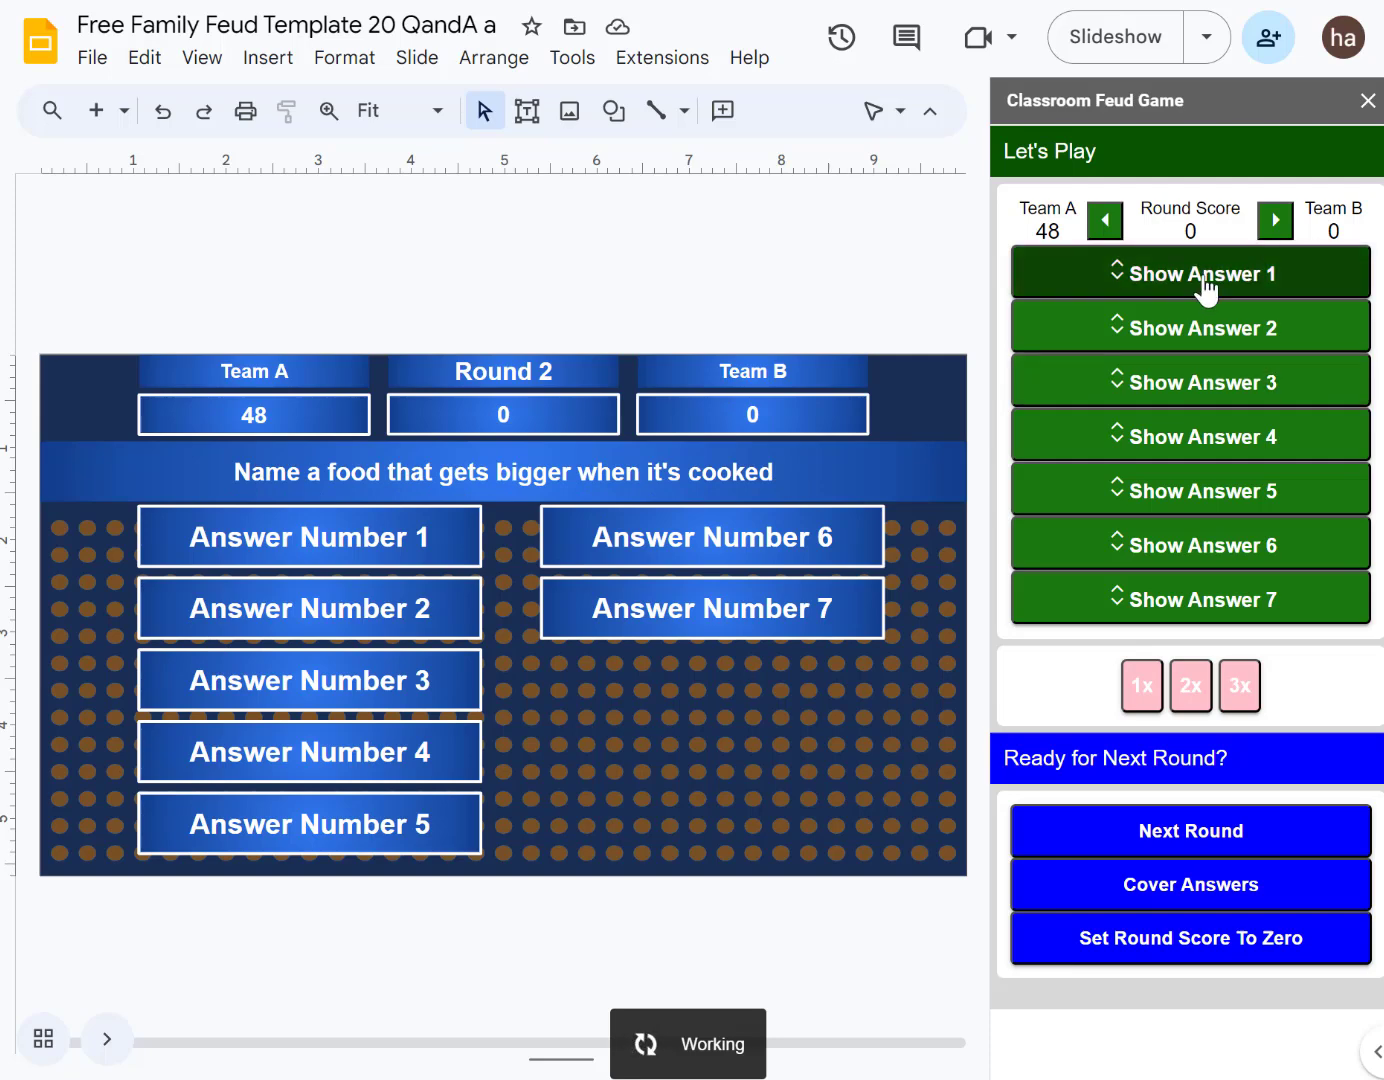
click(1210, 450)
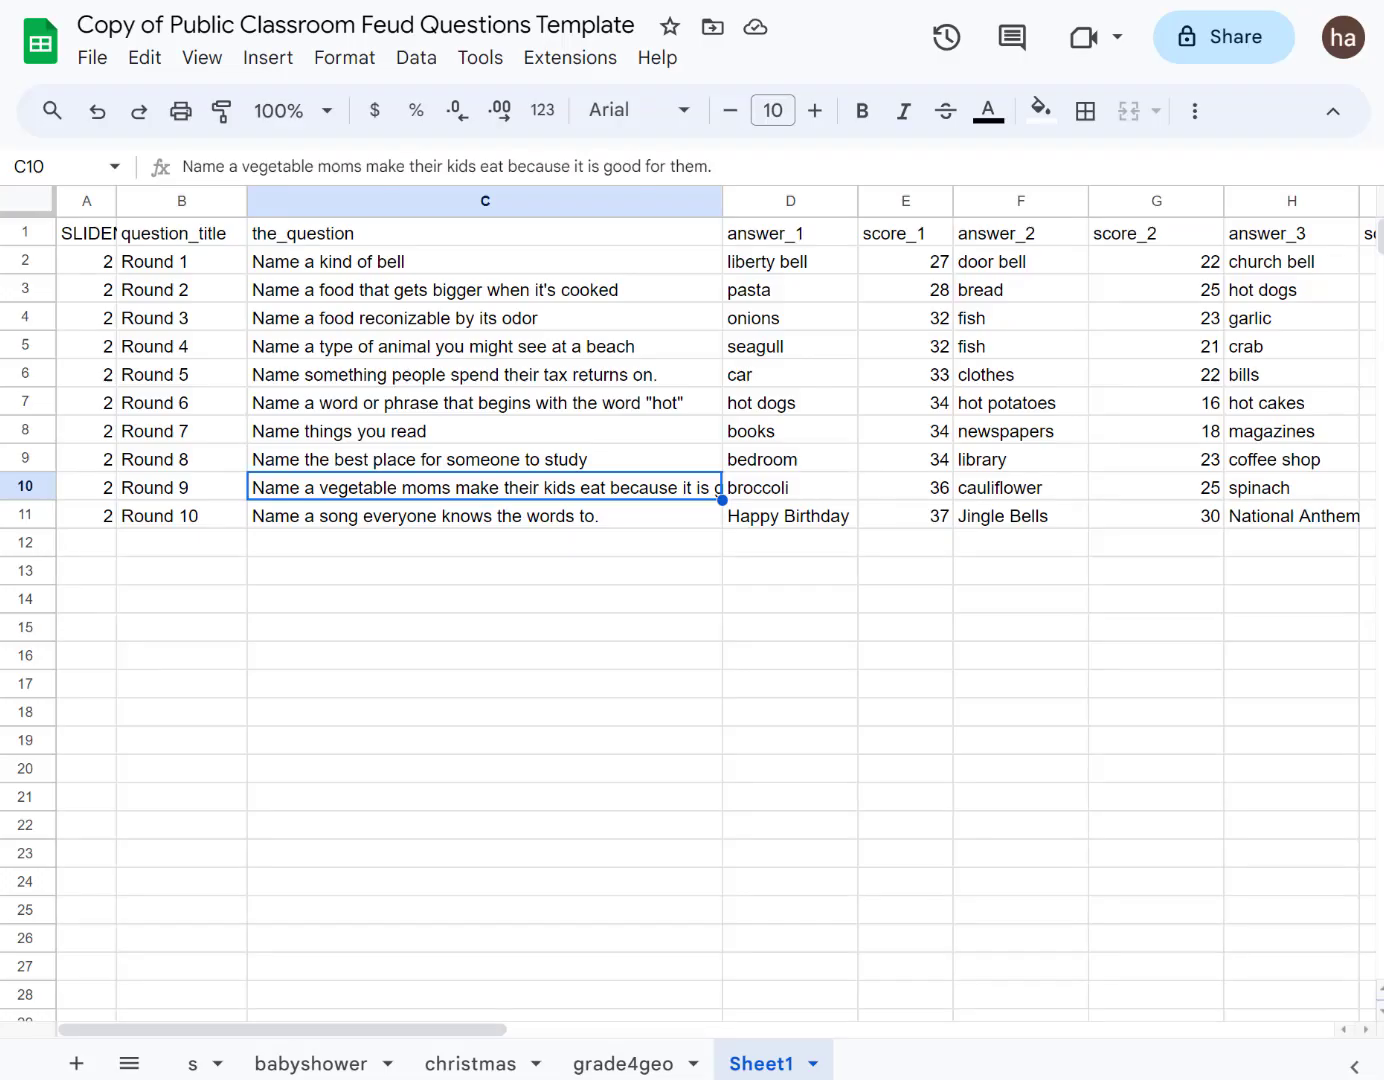
Check the s sheet, then Sheet1's header row, SLIDENUMBER column and cells A2–A6
click(401, 550)
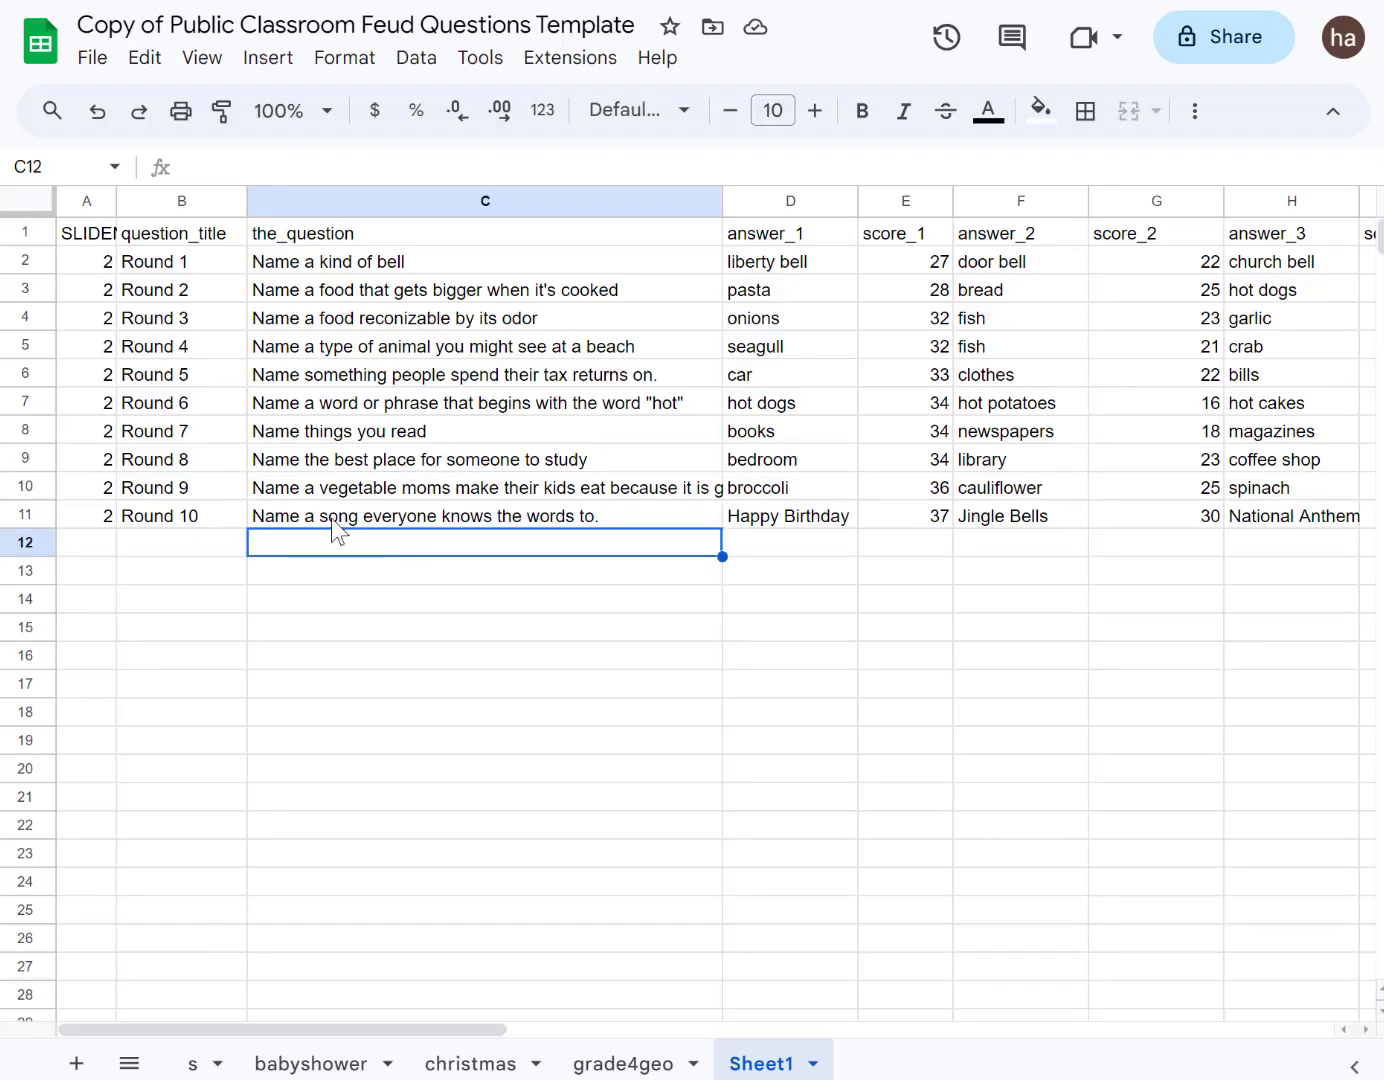
click(194, 1063)
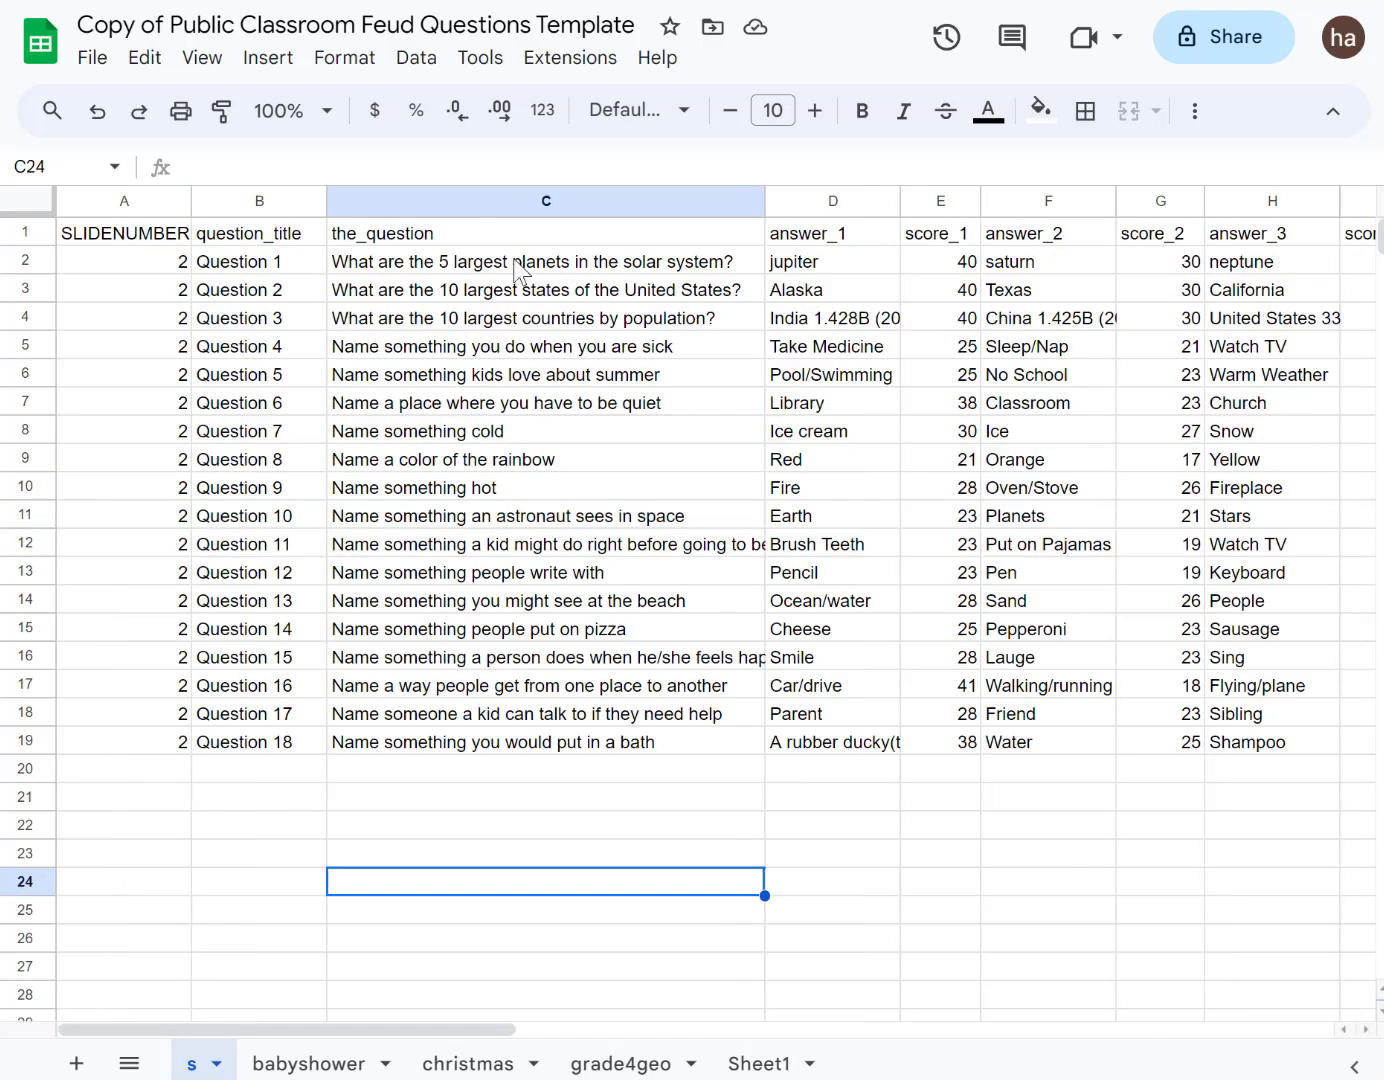
click(763, 1063)
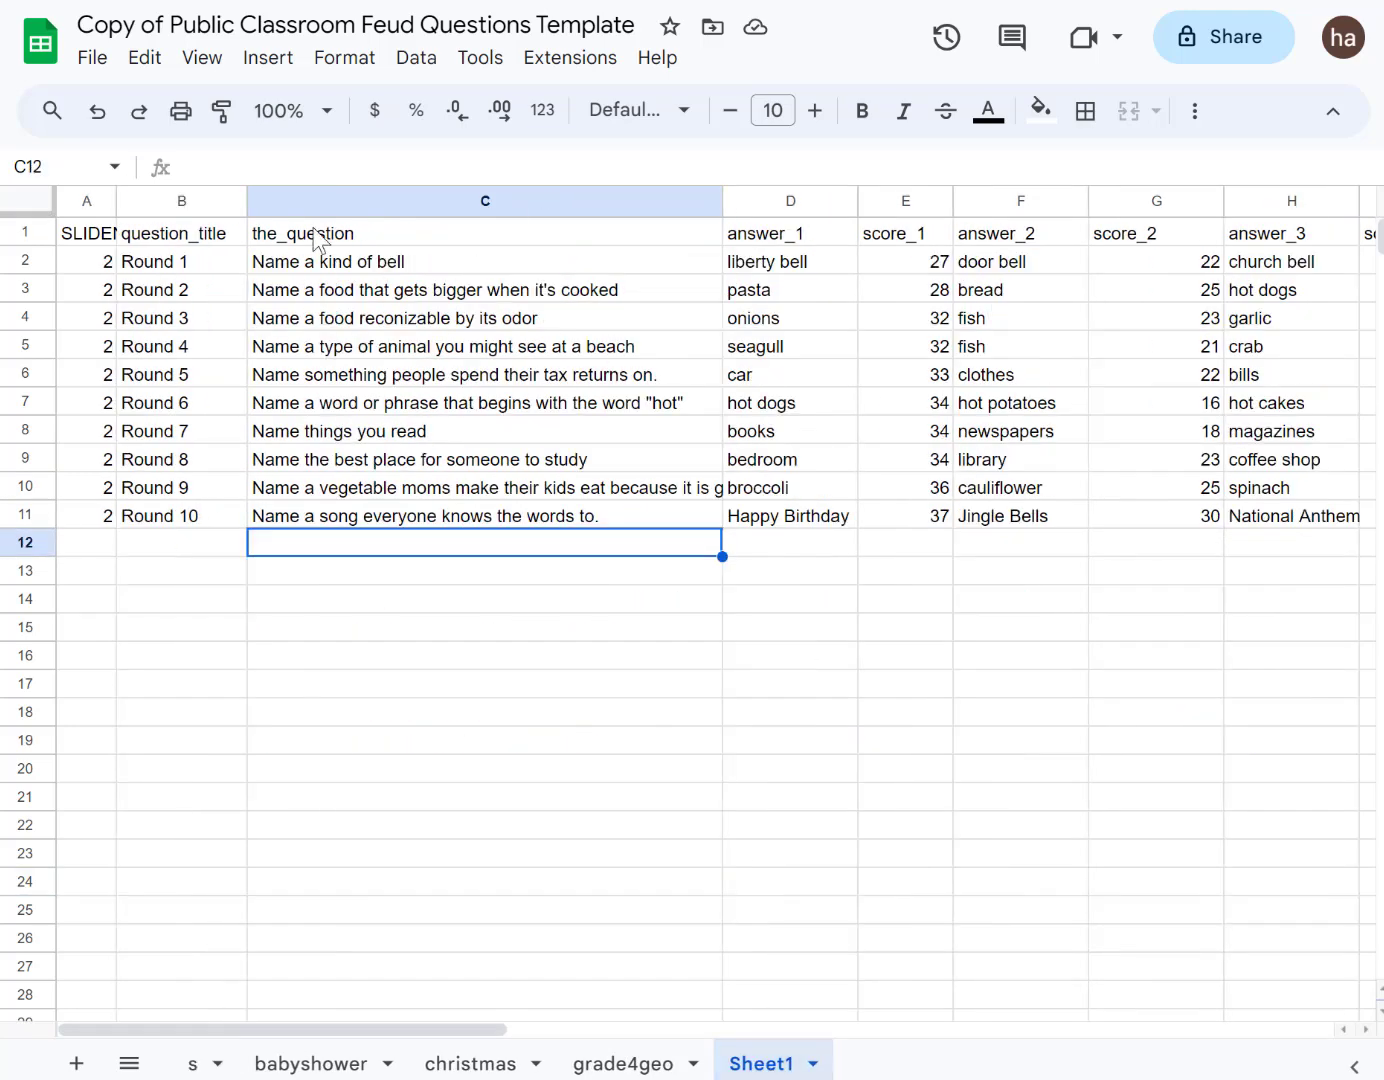
click(47, 232)
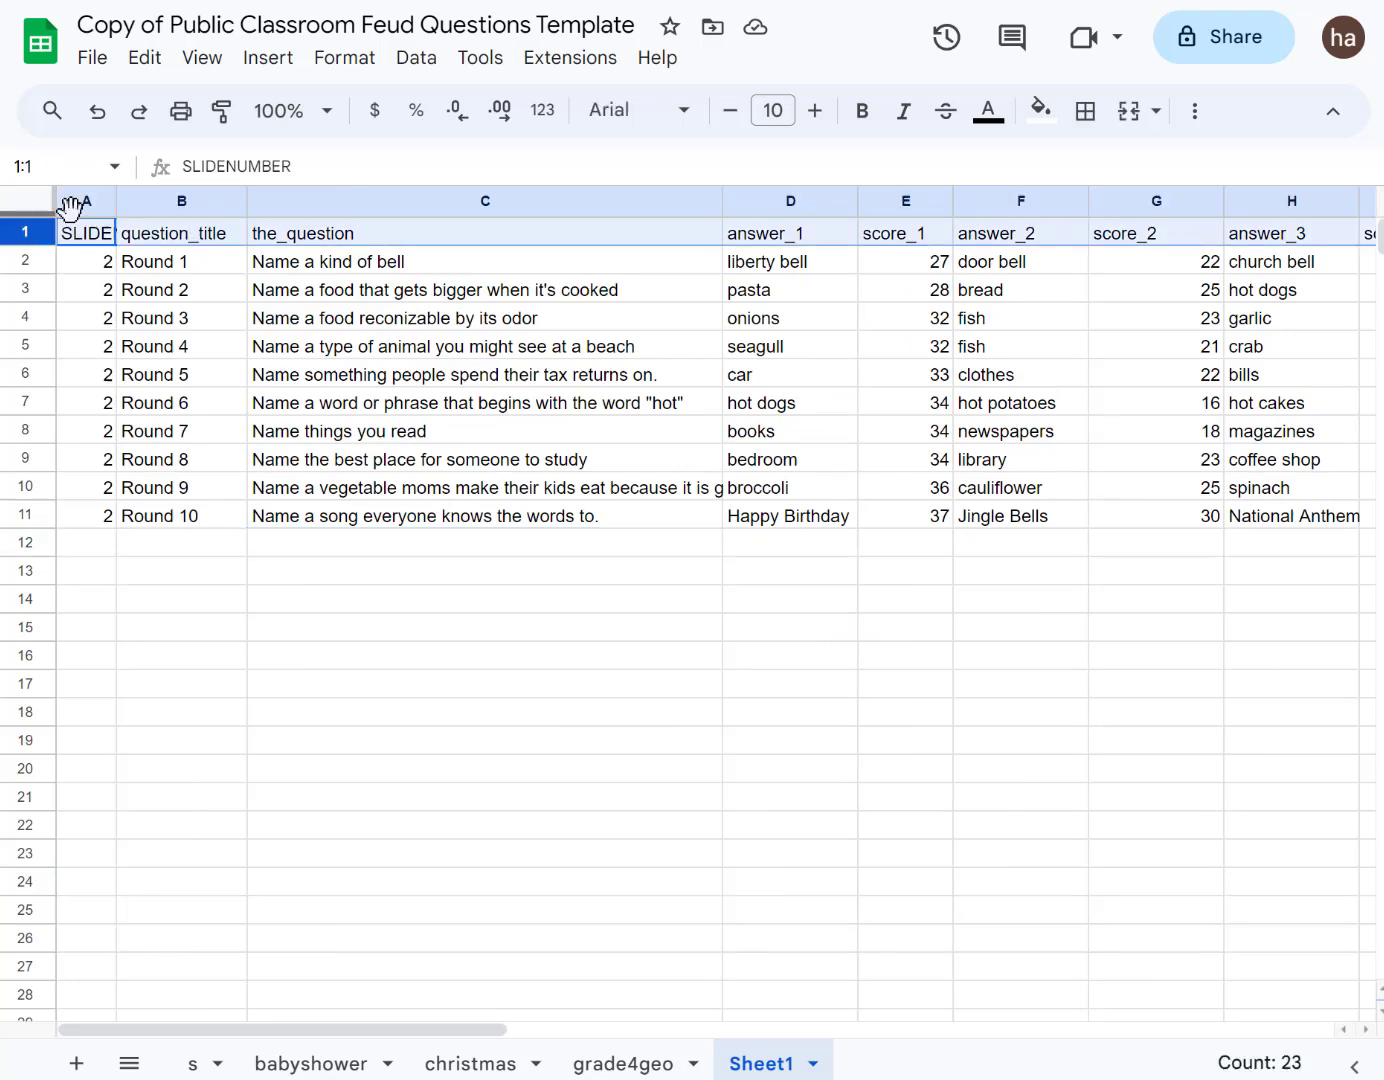
click(72, 206)
click(85, 265)
click(83, 297)
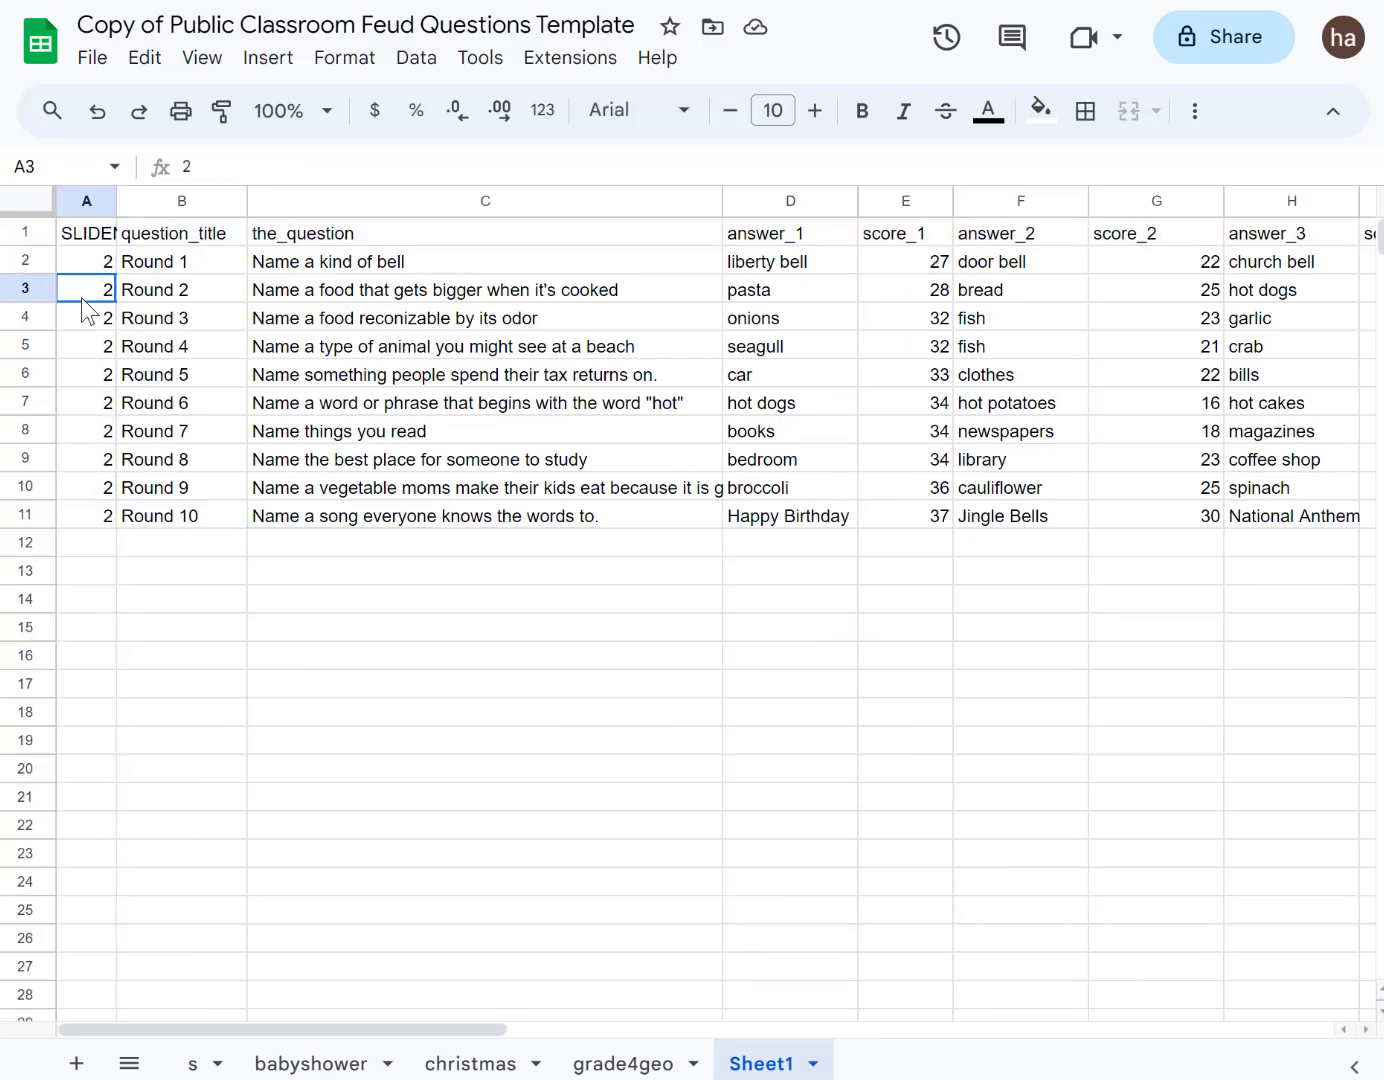
click(88, 375)
Review the Round 1 and 2 questions, answers and scores along row 2, then return to the Family Feud deck
drag(217, 261, 1222, 268)
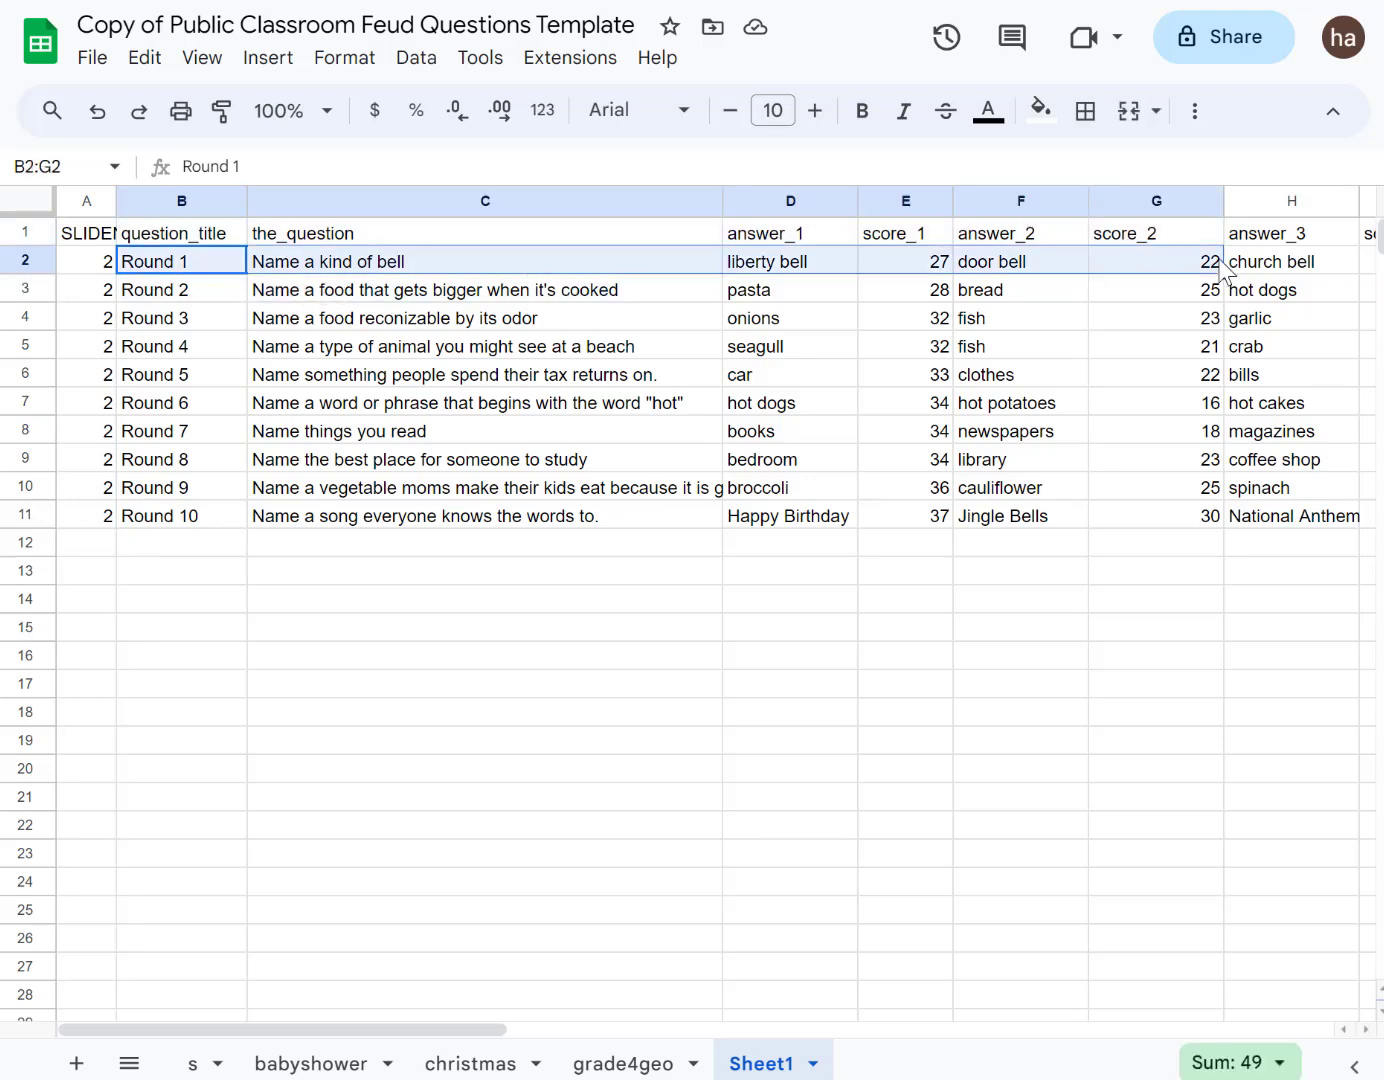
key(Right)
key(Right)
key(Right)
key(Right)
key(Right)
key(Right)
key(Right)
key(Right)
key(Right)
key(Right)
key(Right)
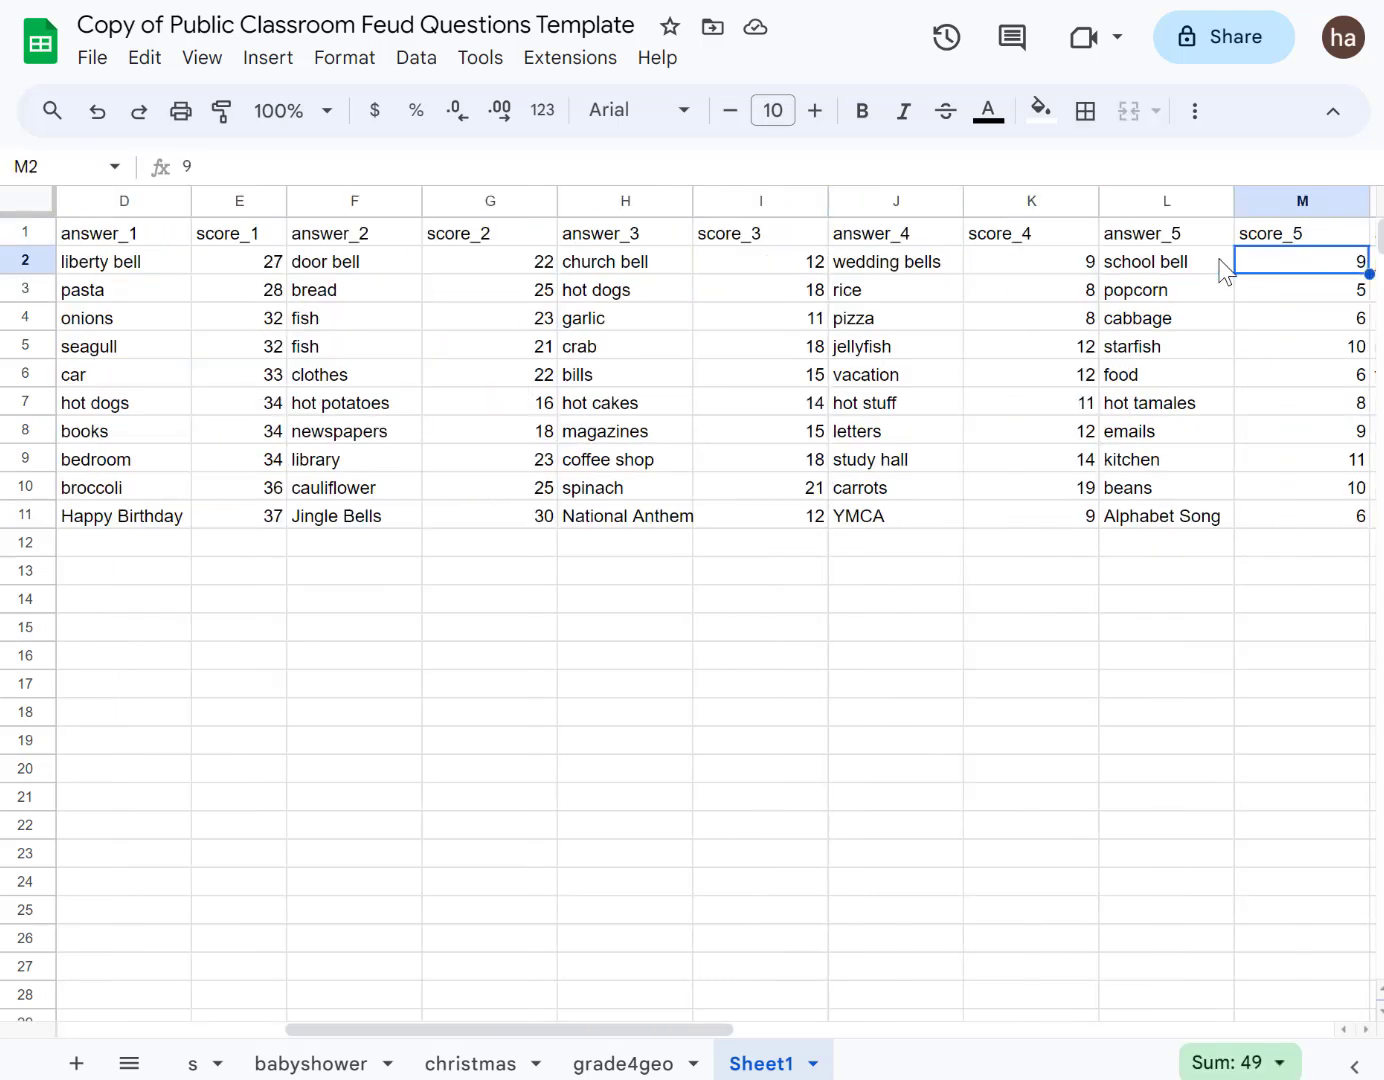
key(Right)
key(Right)
key(Right)
key(Right)
key(Right)
key(Right)
key(Right)
key(Right)
key(Right)
key(Right)
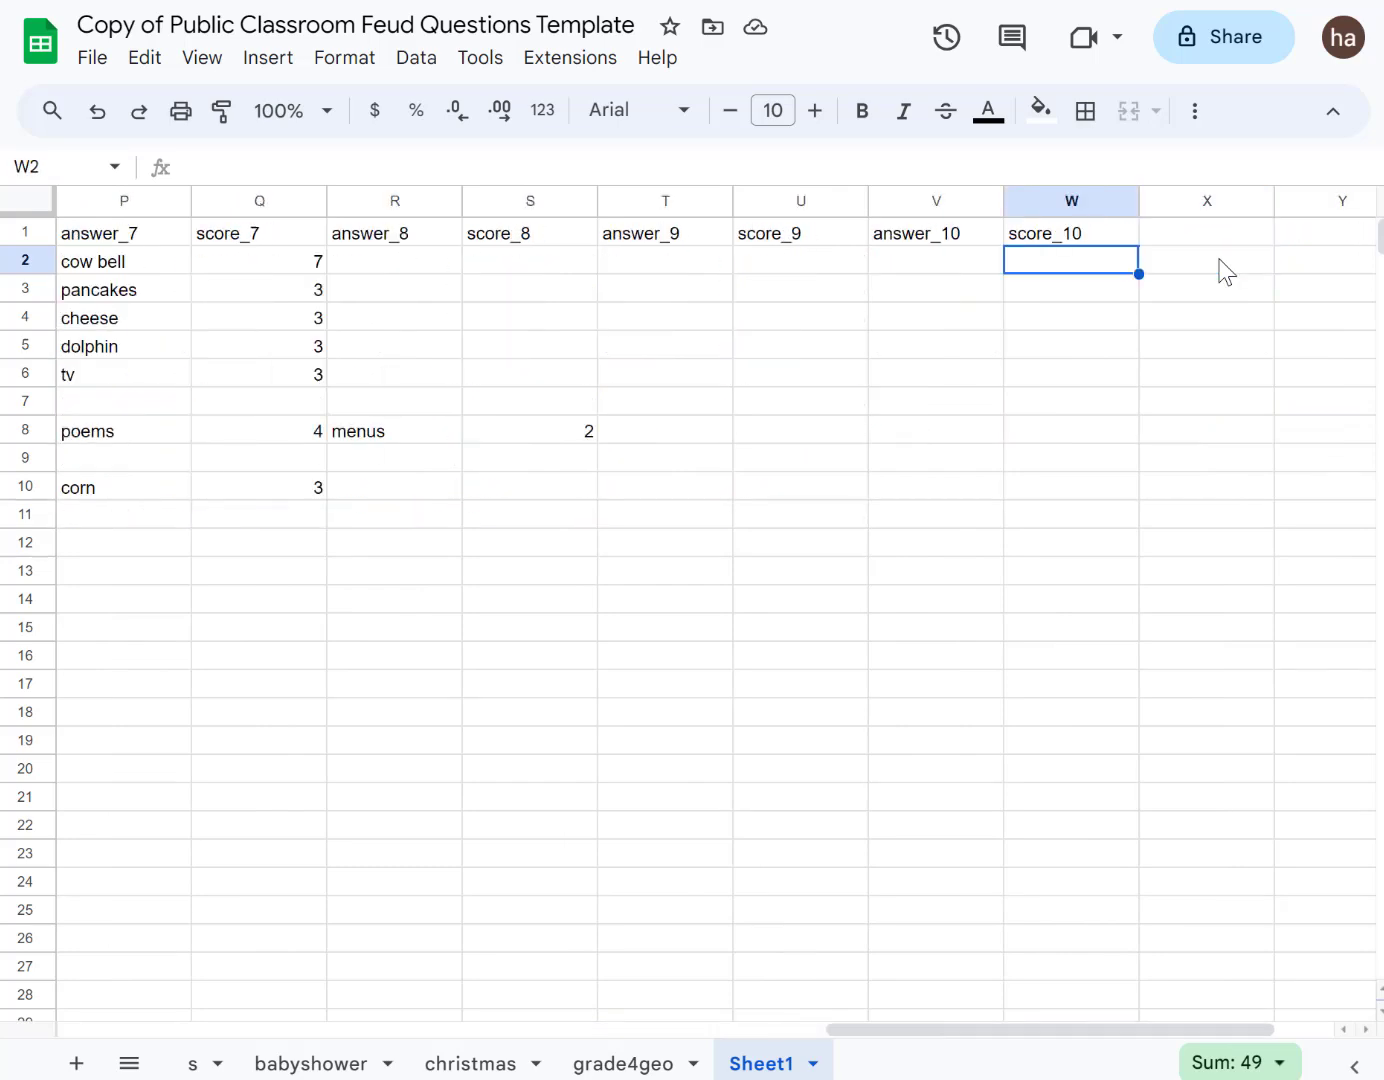
key(Left)
key(Left)
key(Left)
key(Left)
key(Left)
key(Left)
key(Left)
key(Left)
key(Left)
key(Left)
key(Left)
key(Left)
key(Left)
key(Left)
key(Left)
key(Left)
key(Left)
key(Left)
key(Left)
key(Left)
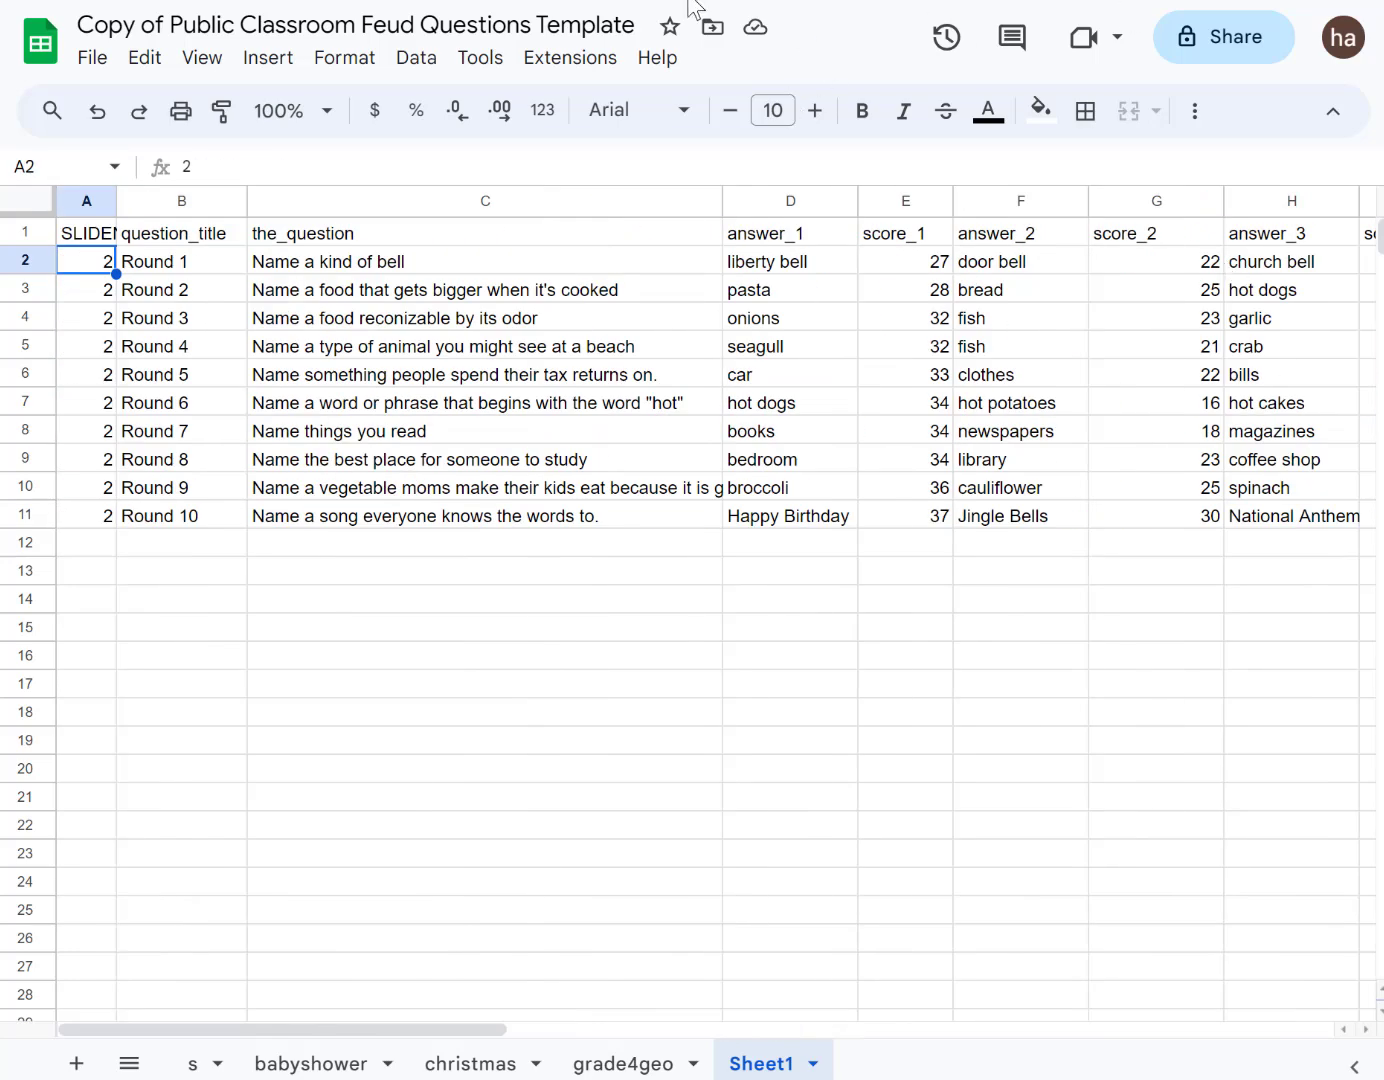
key(ctrl+Tab)
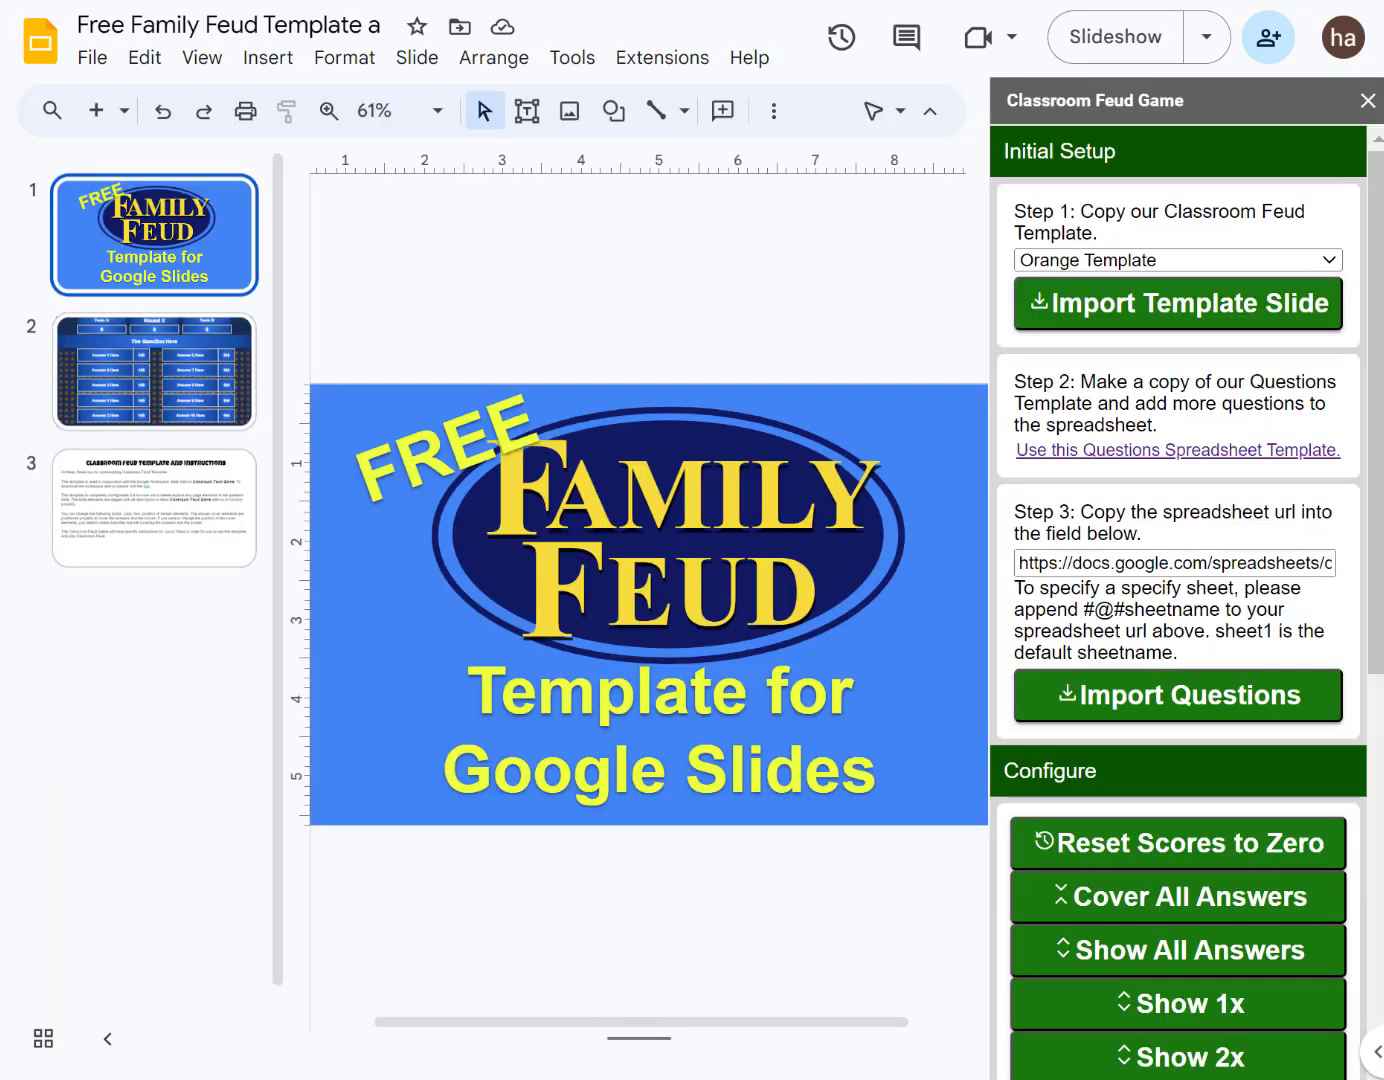
Import questions from the linked spreadsheet until 'importing questions.... done!' appears
click(1147, 562)
key(End)
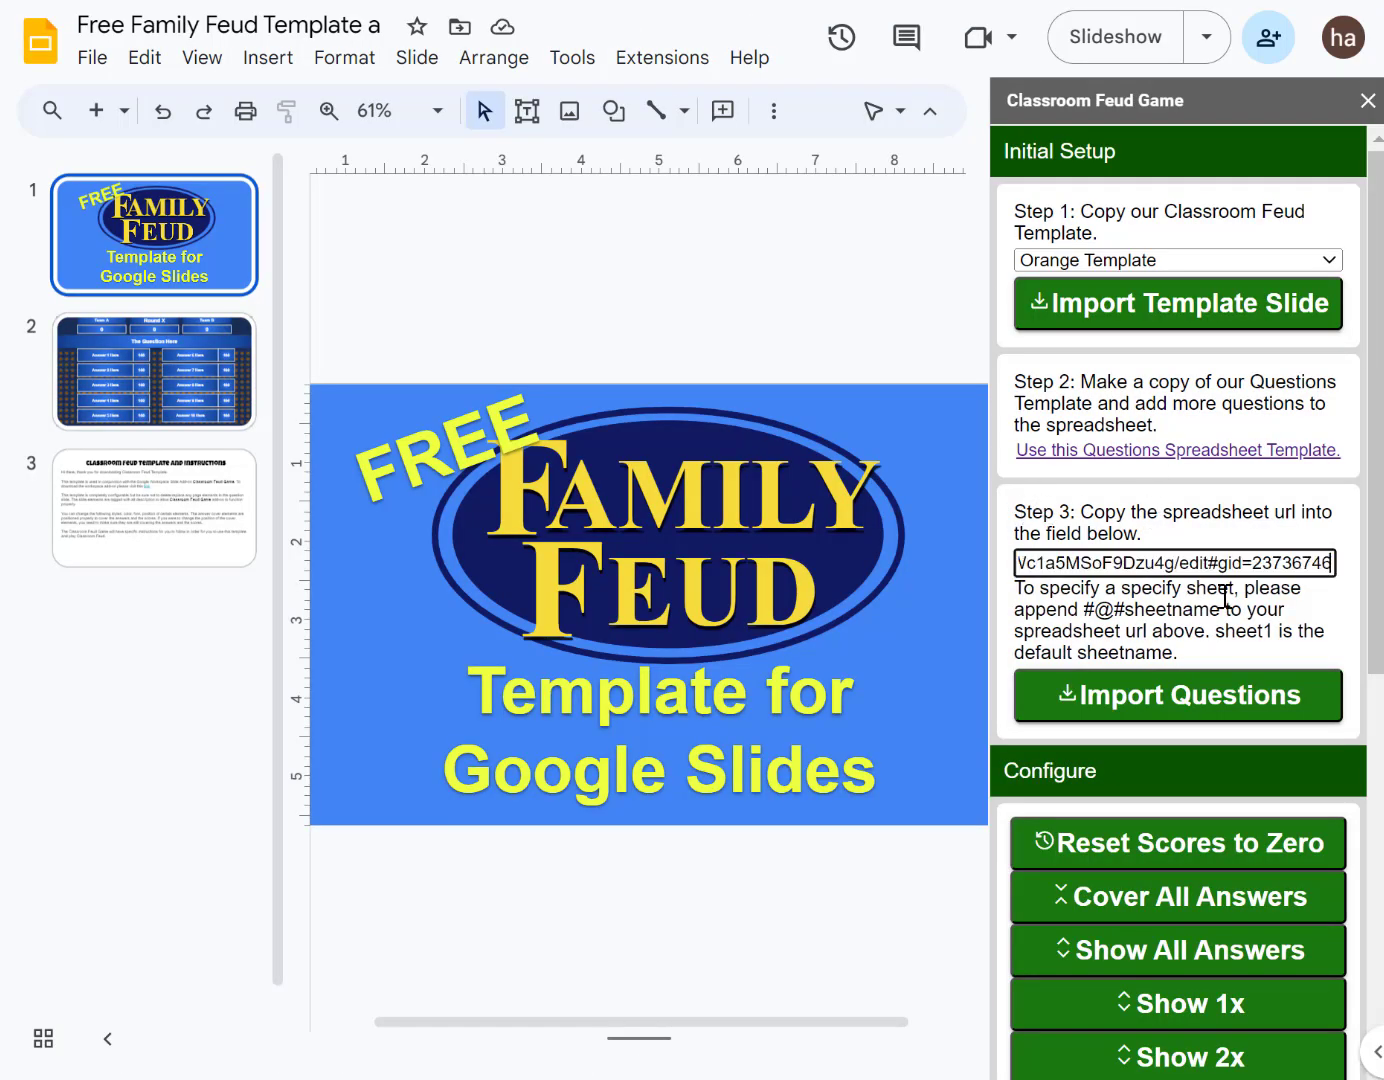
click(1196, 707)
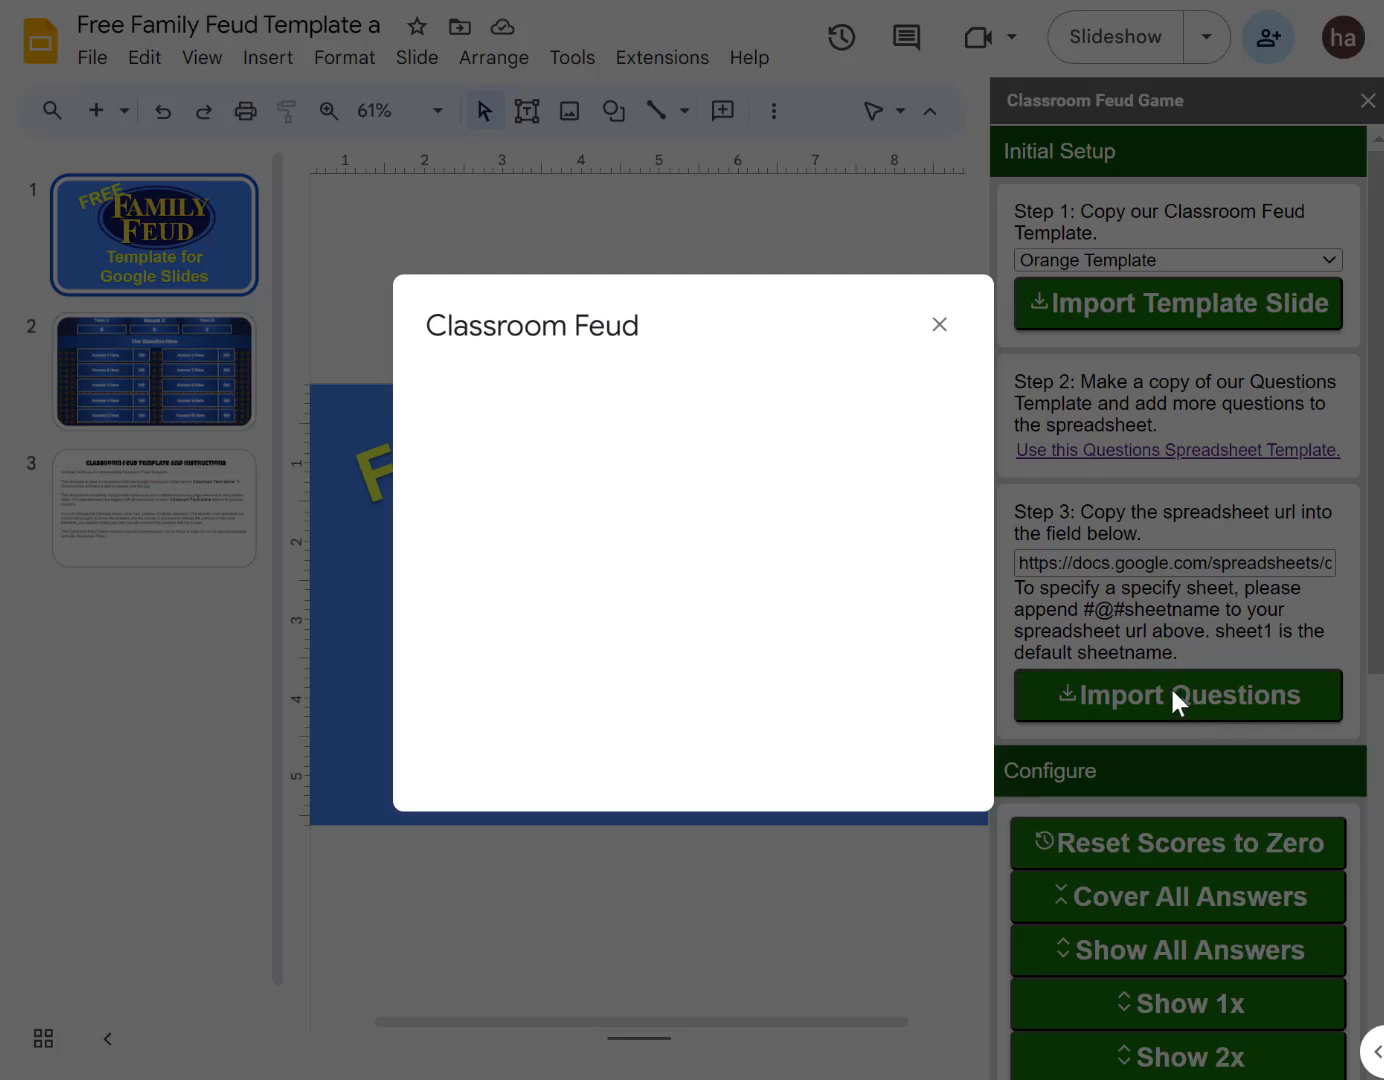
drag(790, 421, 643, 399)
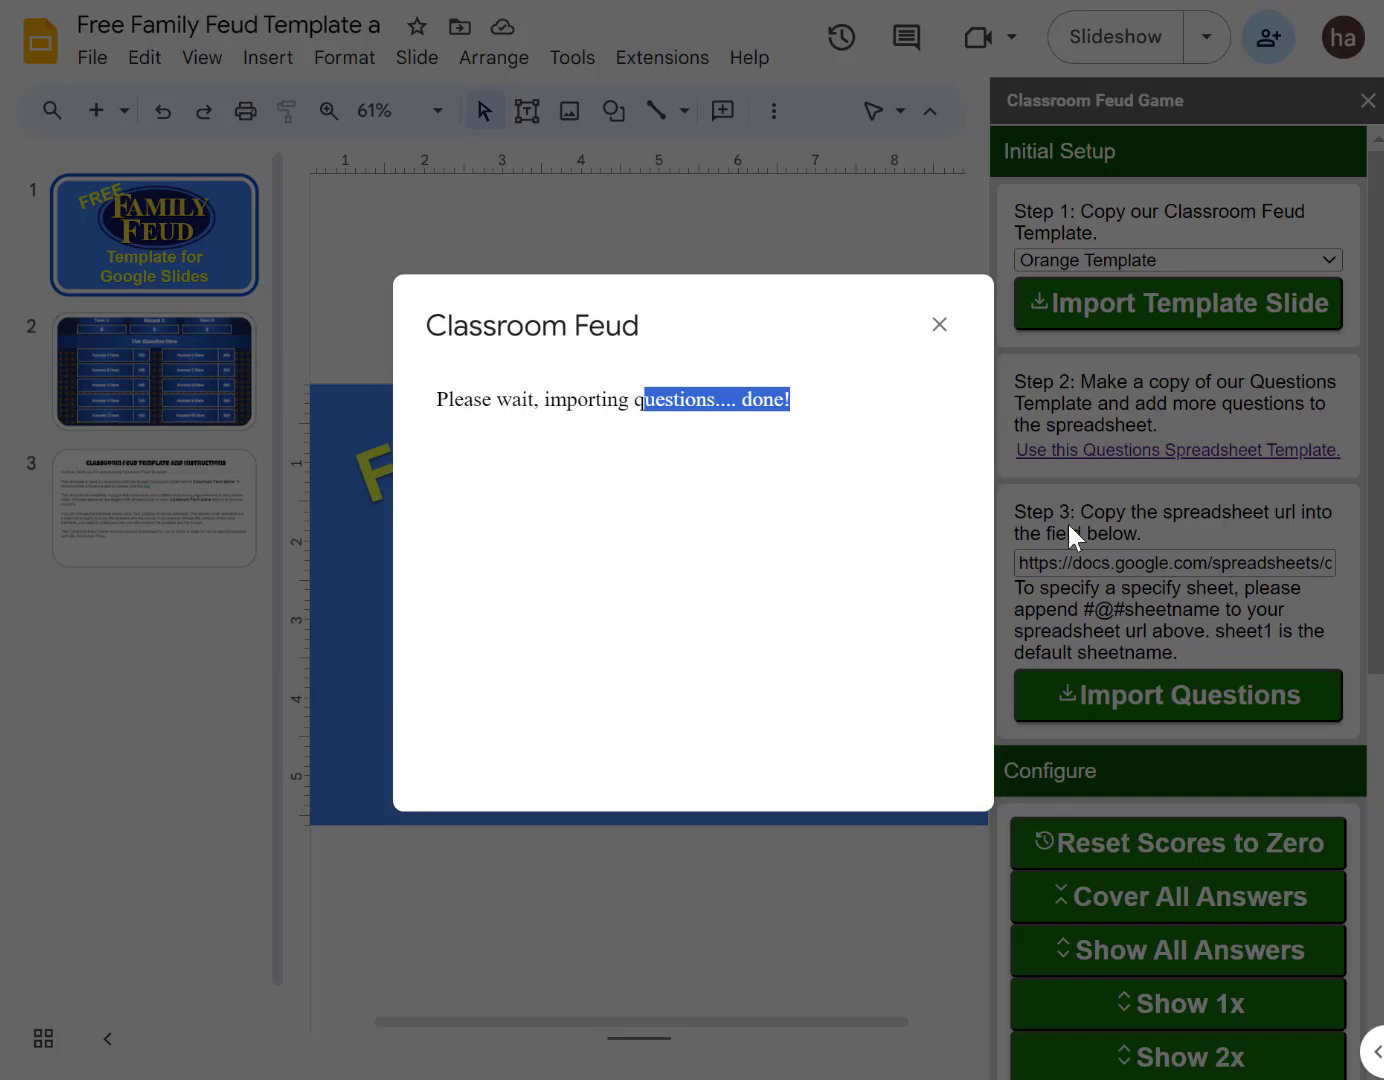
Browse the imported question slides 4–6, then hide all answers behind numbered placeholders with Cover All Answers
click(939, 325)
click(169, 643)
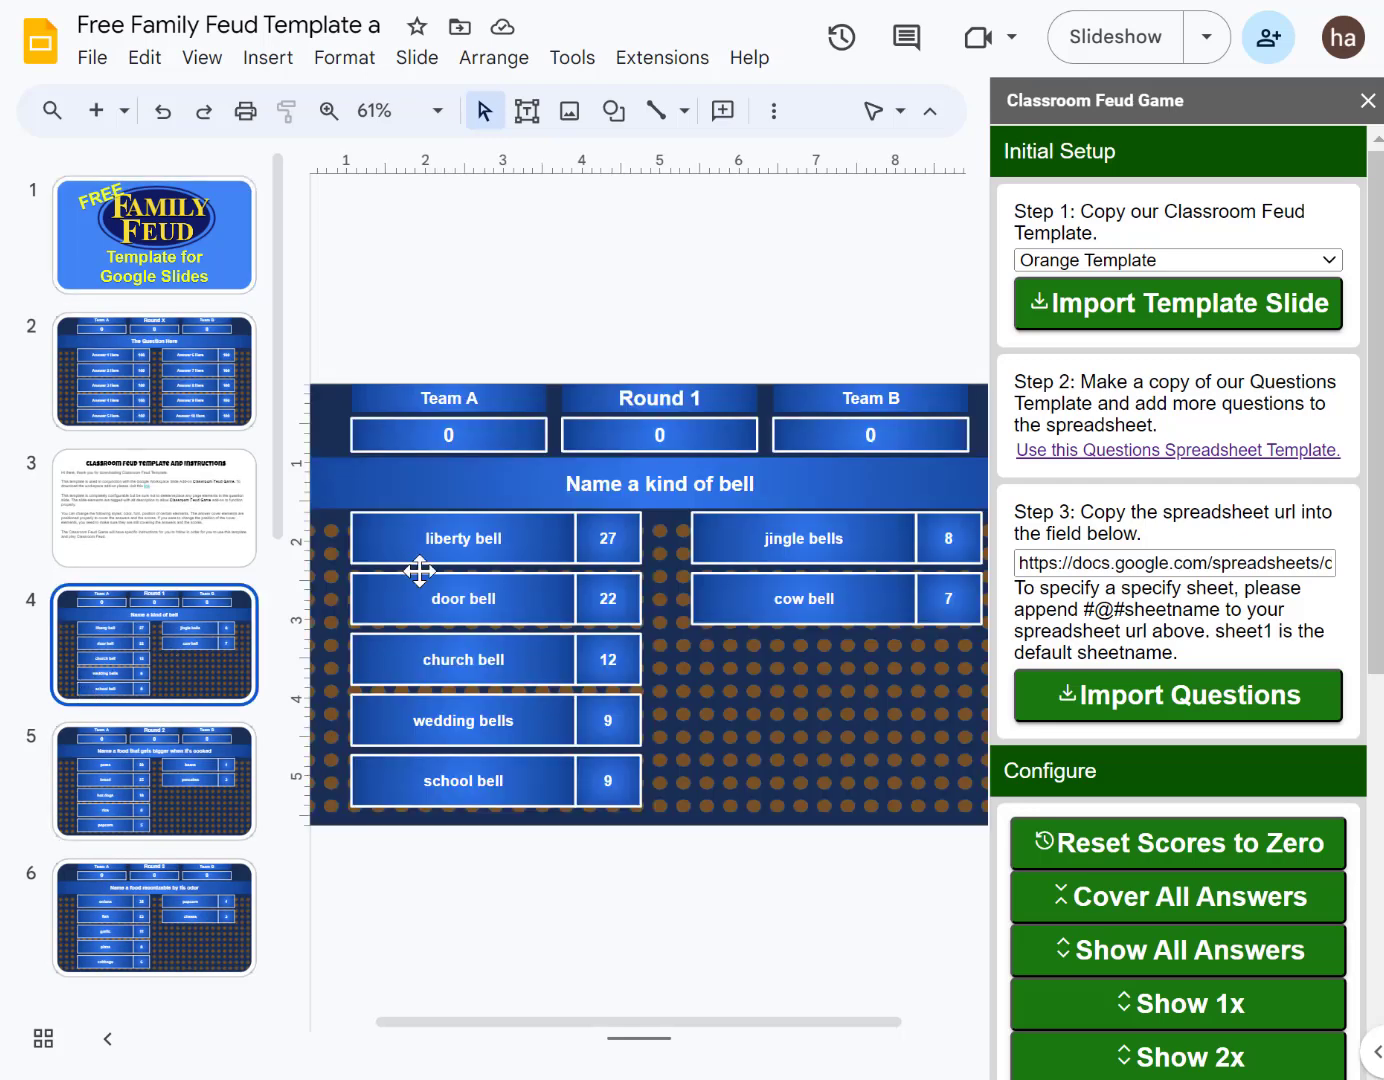
click(139, 788)
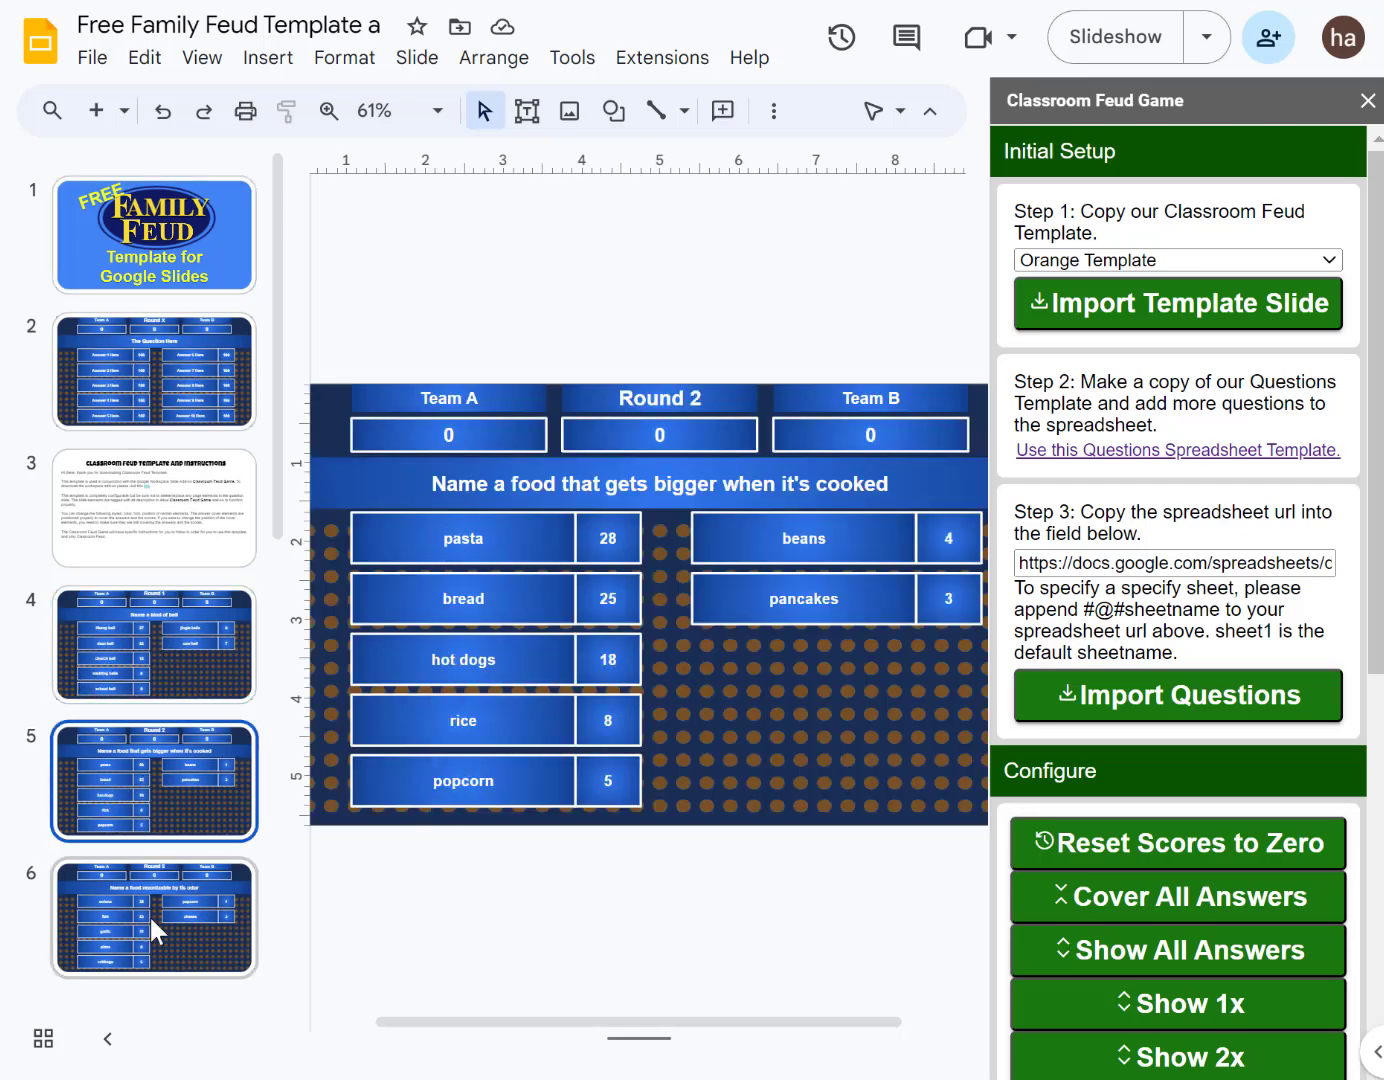
click(212, 638)
click(195, 776)
click(176, 895)
click(182, 627)
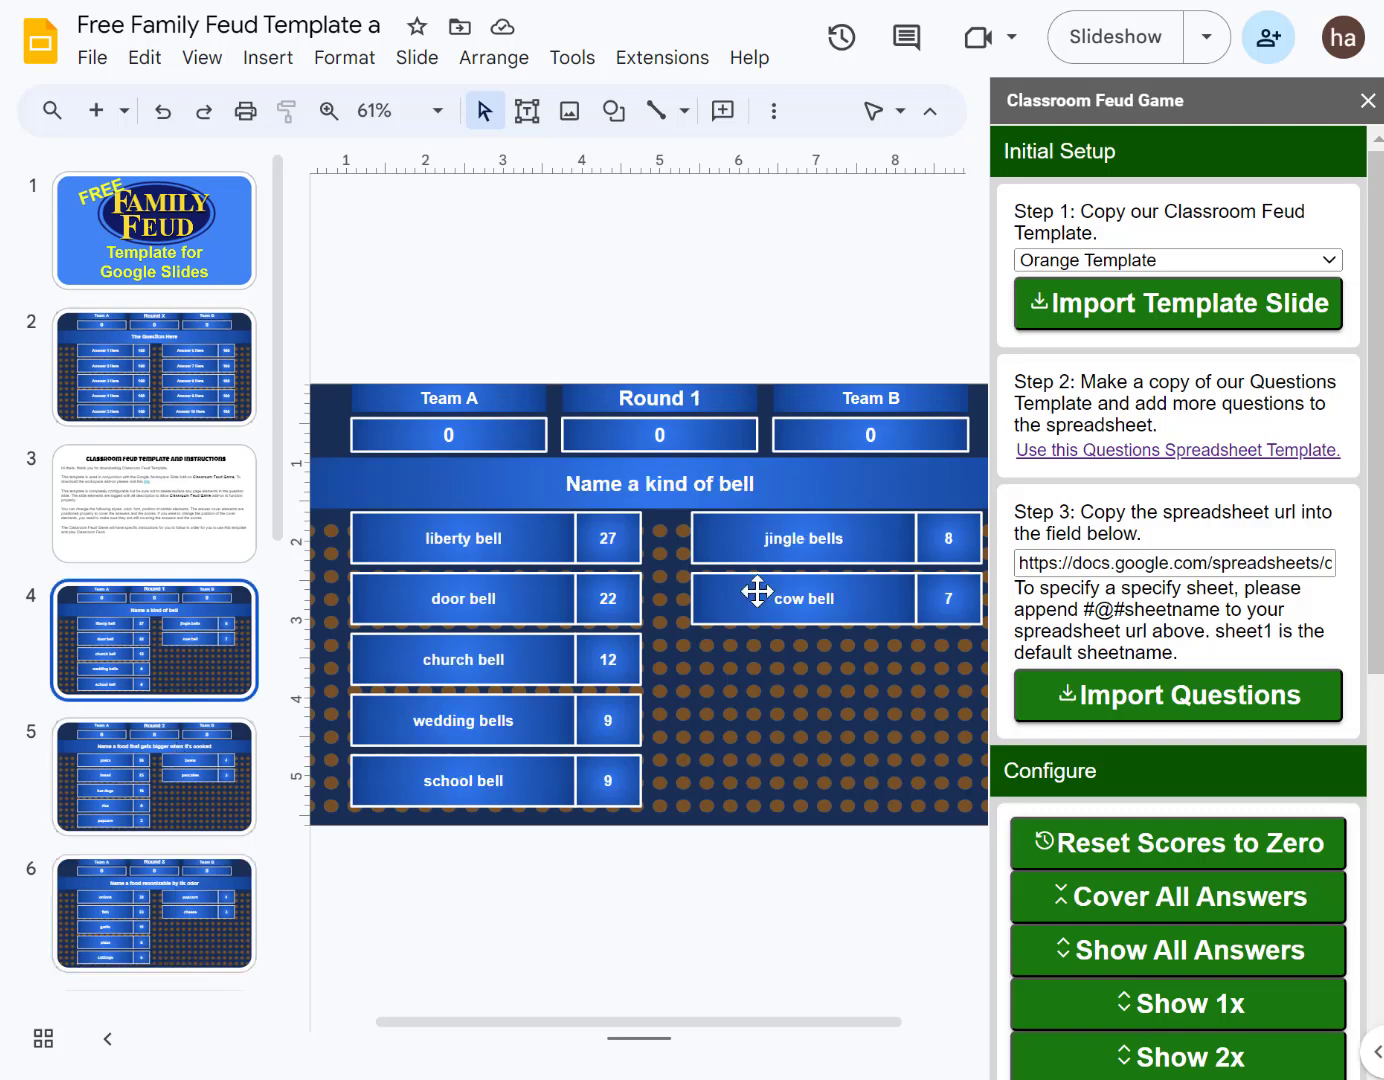
scroll(1099, 897, down, 3)
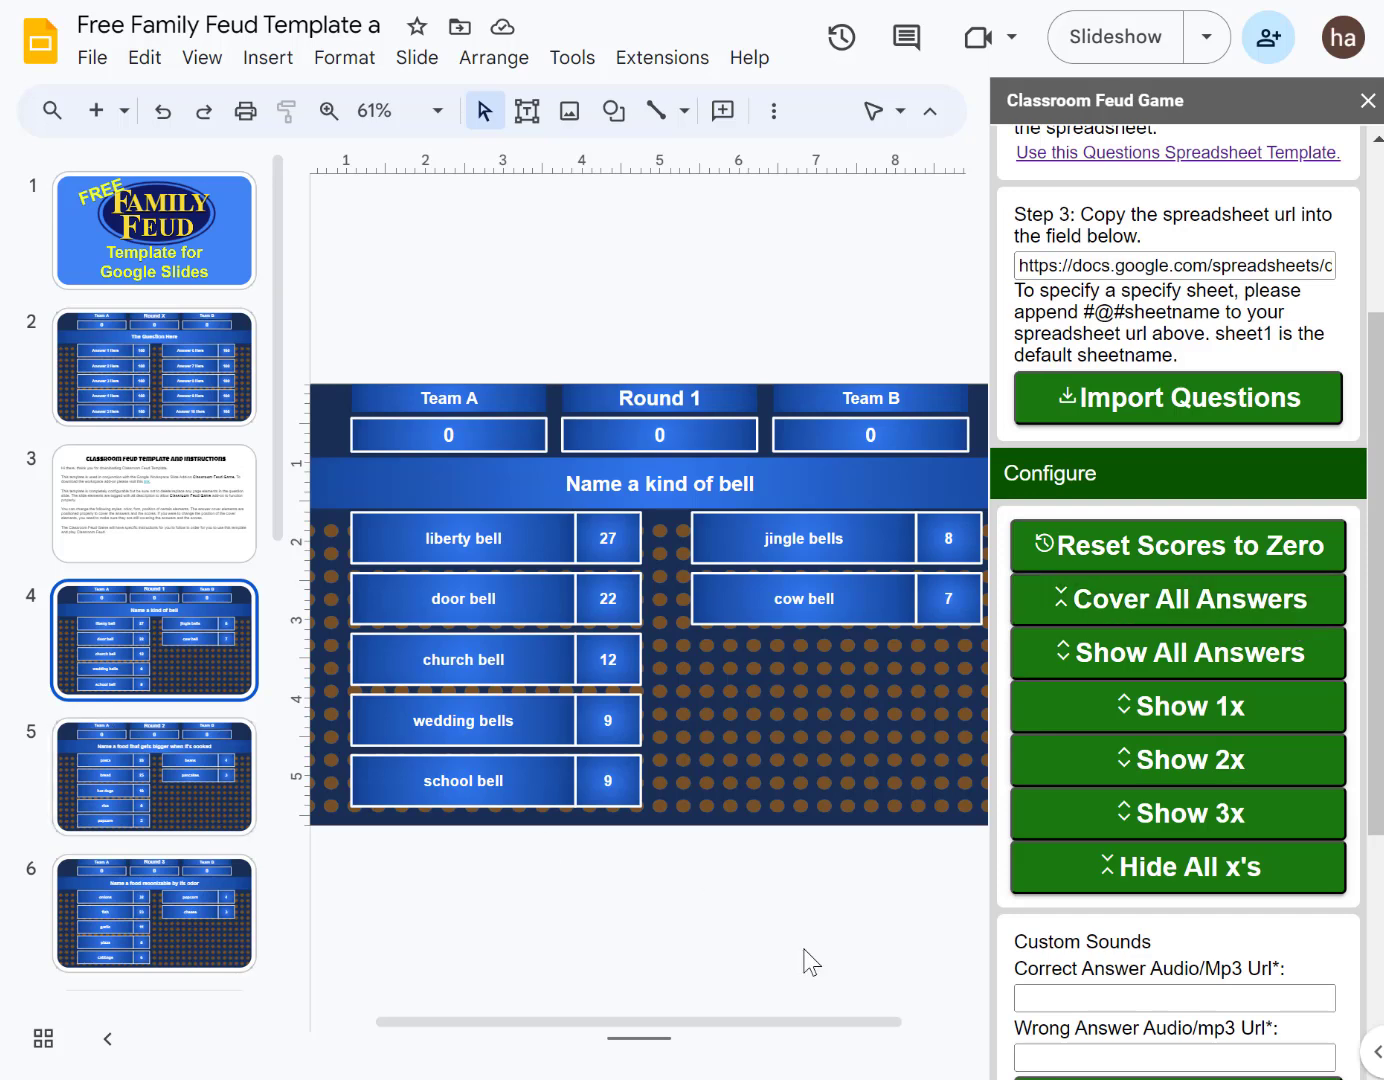
click(1178, 656)
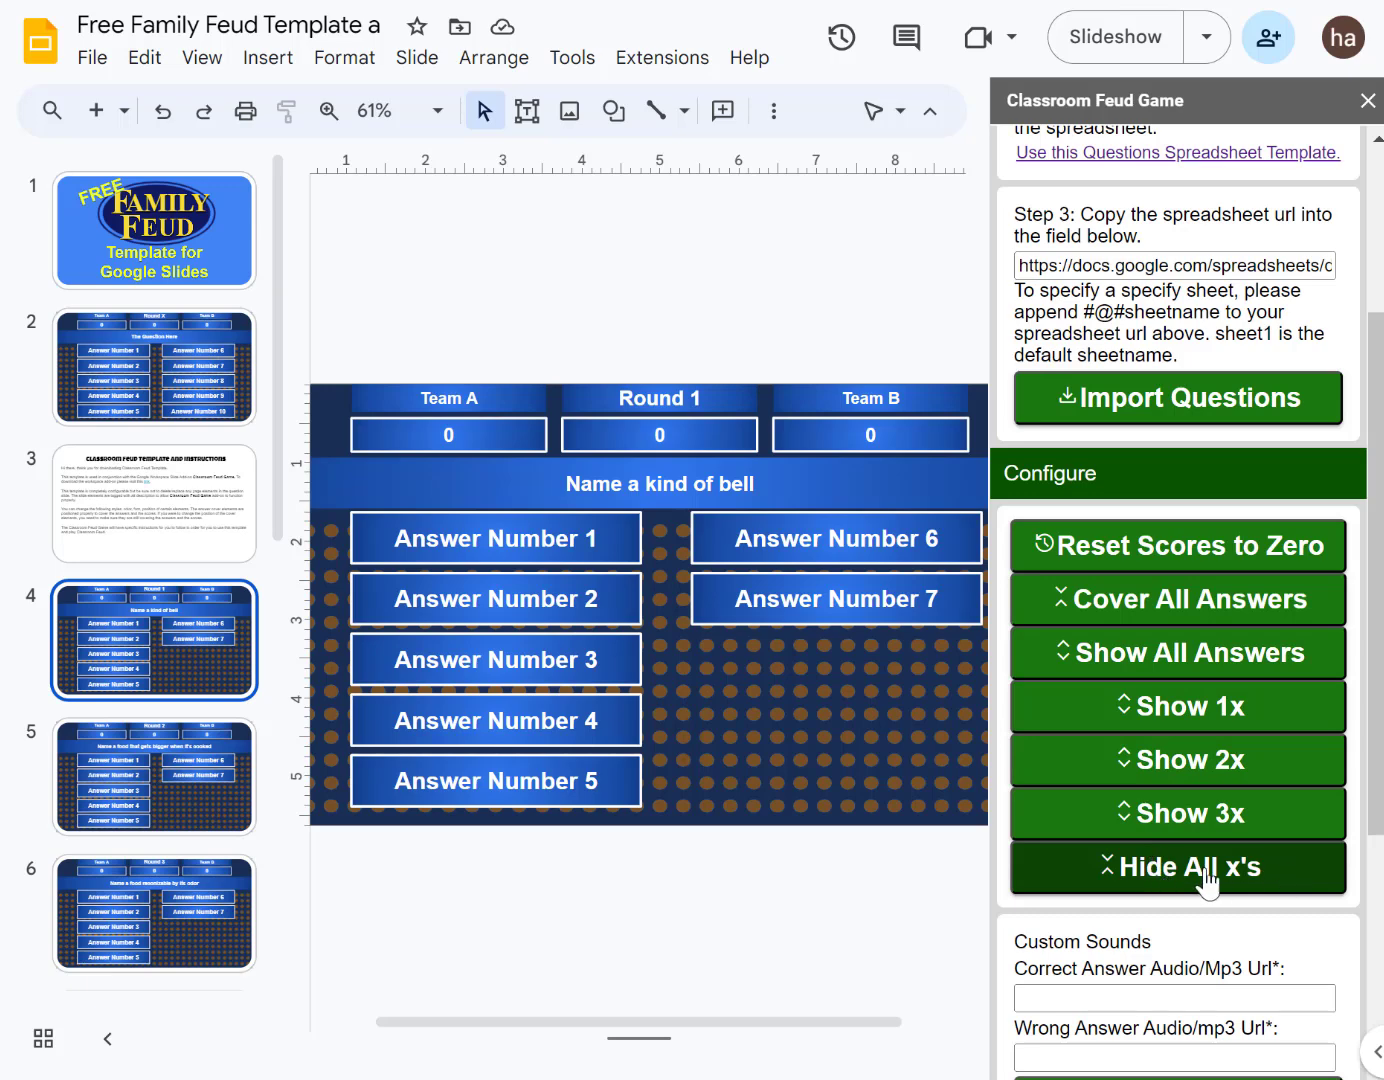
Look over the Custom Sounds correct- and wrong-answer link fields, then return to the template preview
scroll(1104, 930, down, 3)
click(1083, 706)
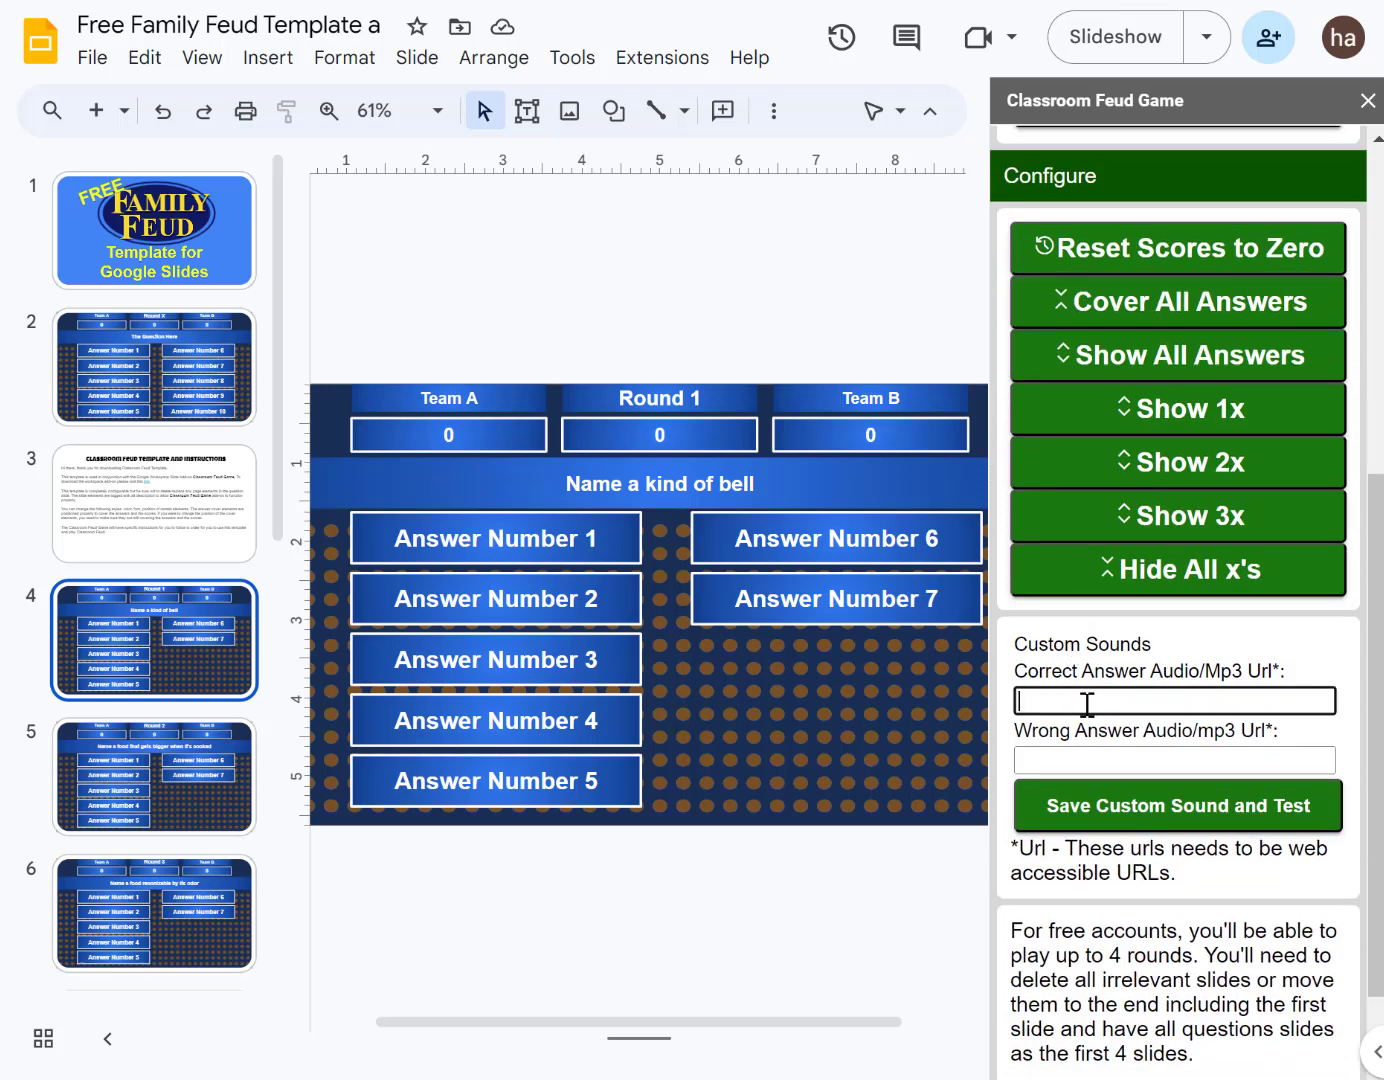
drag(994, 661, 1222, 686)
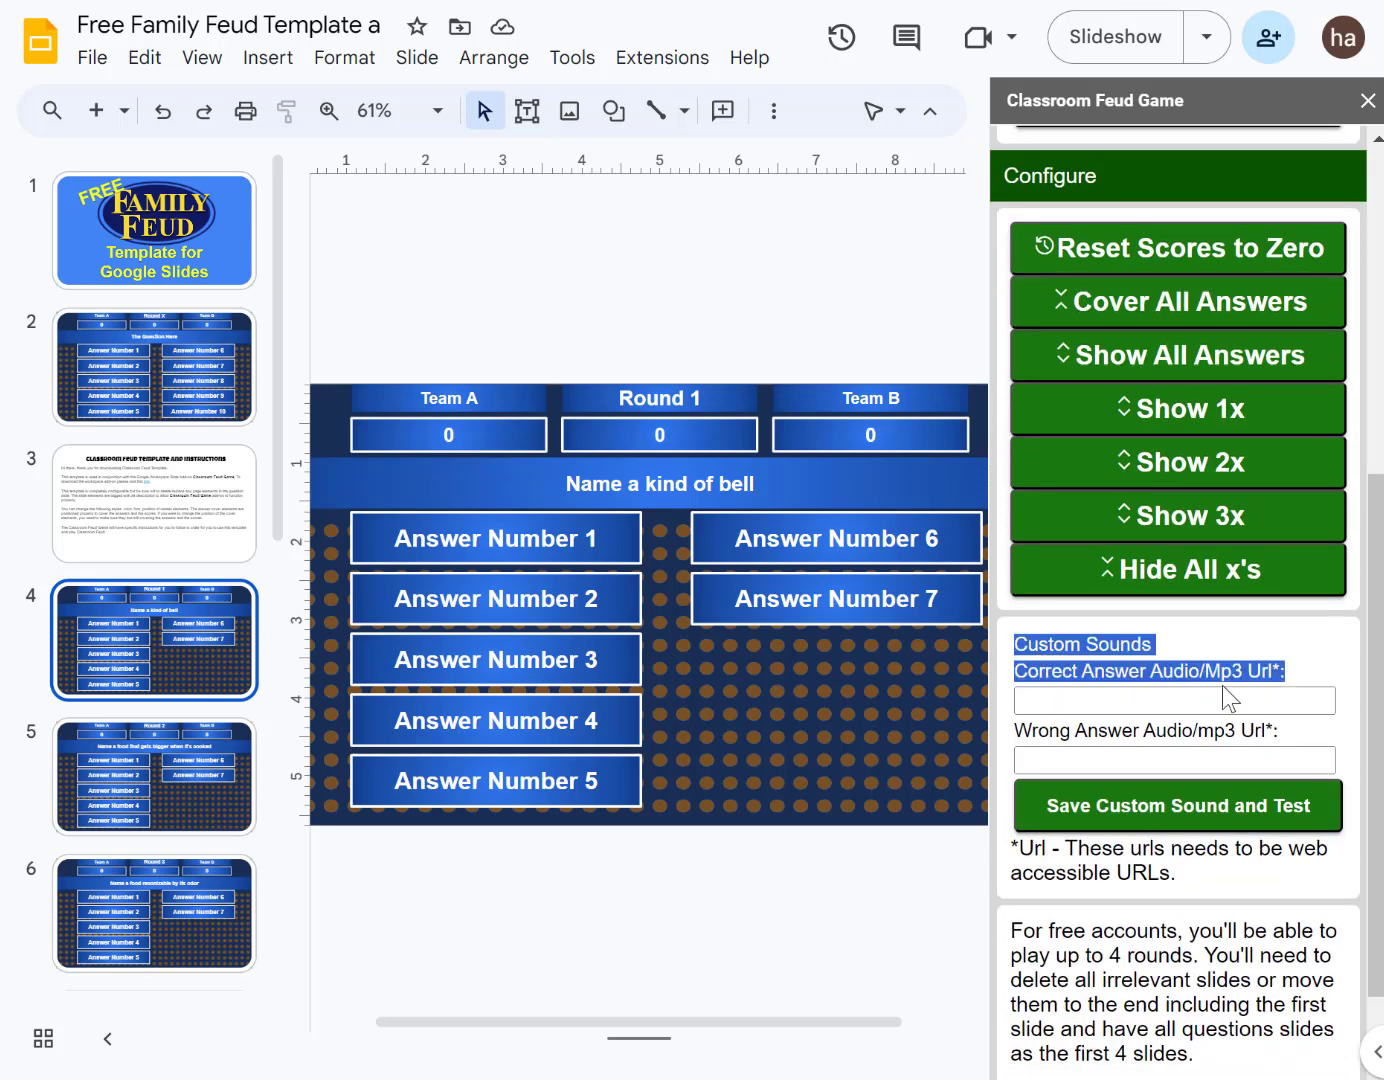
triple_click(1118, 741)
click(1170, 760)
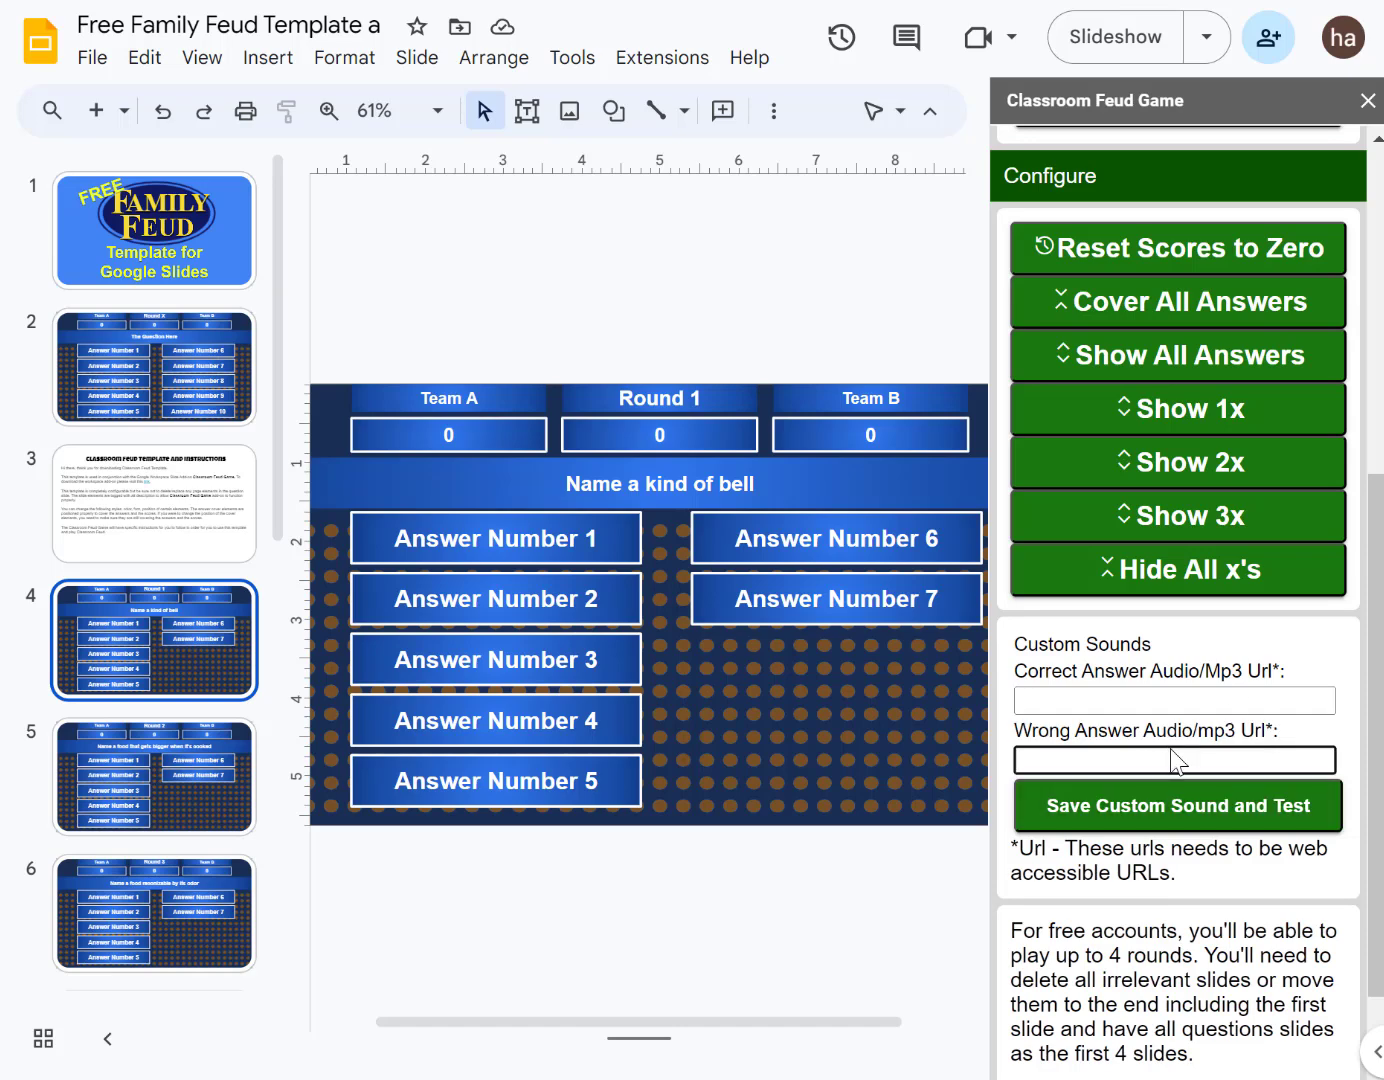
scroll(1236, 313, up, 6)
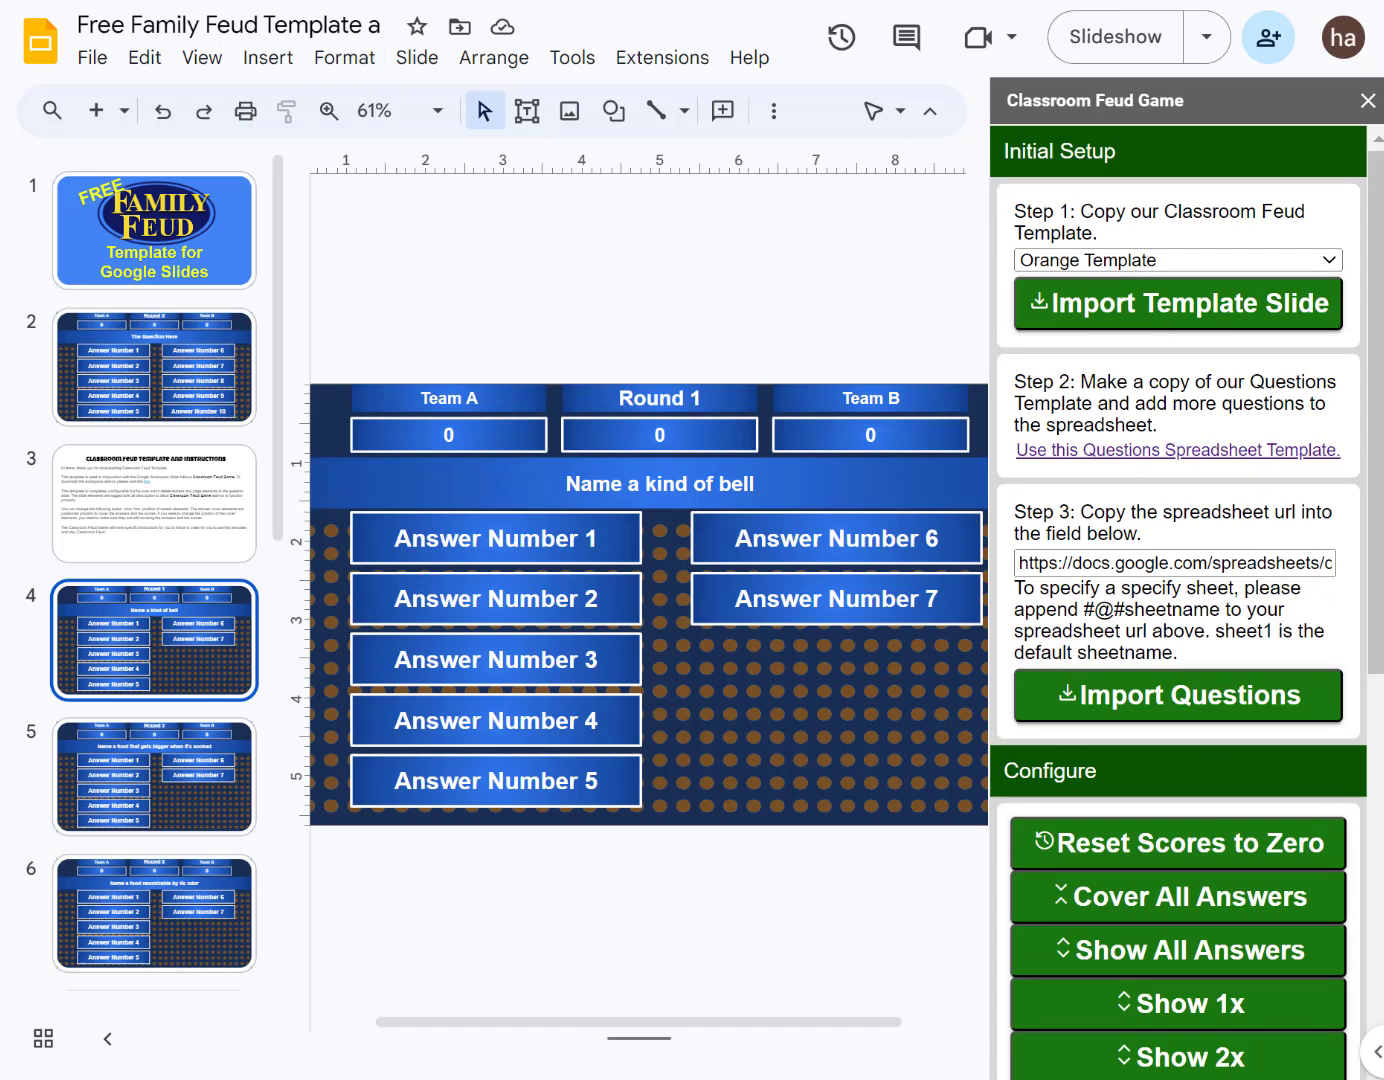
click(100, 0)
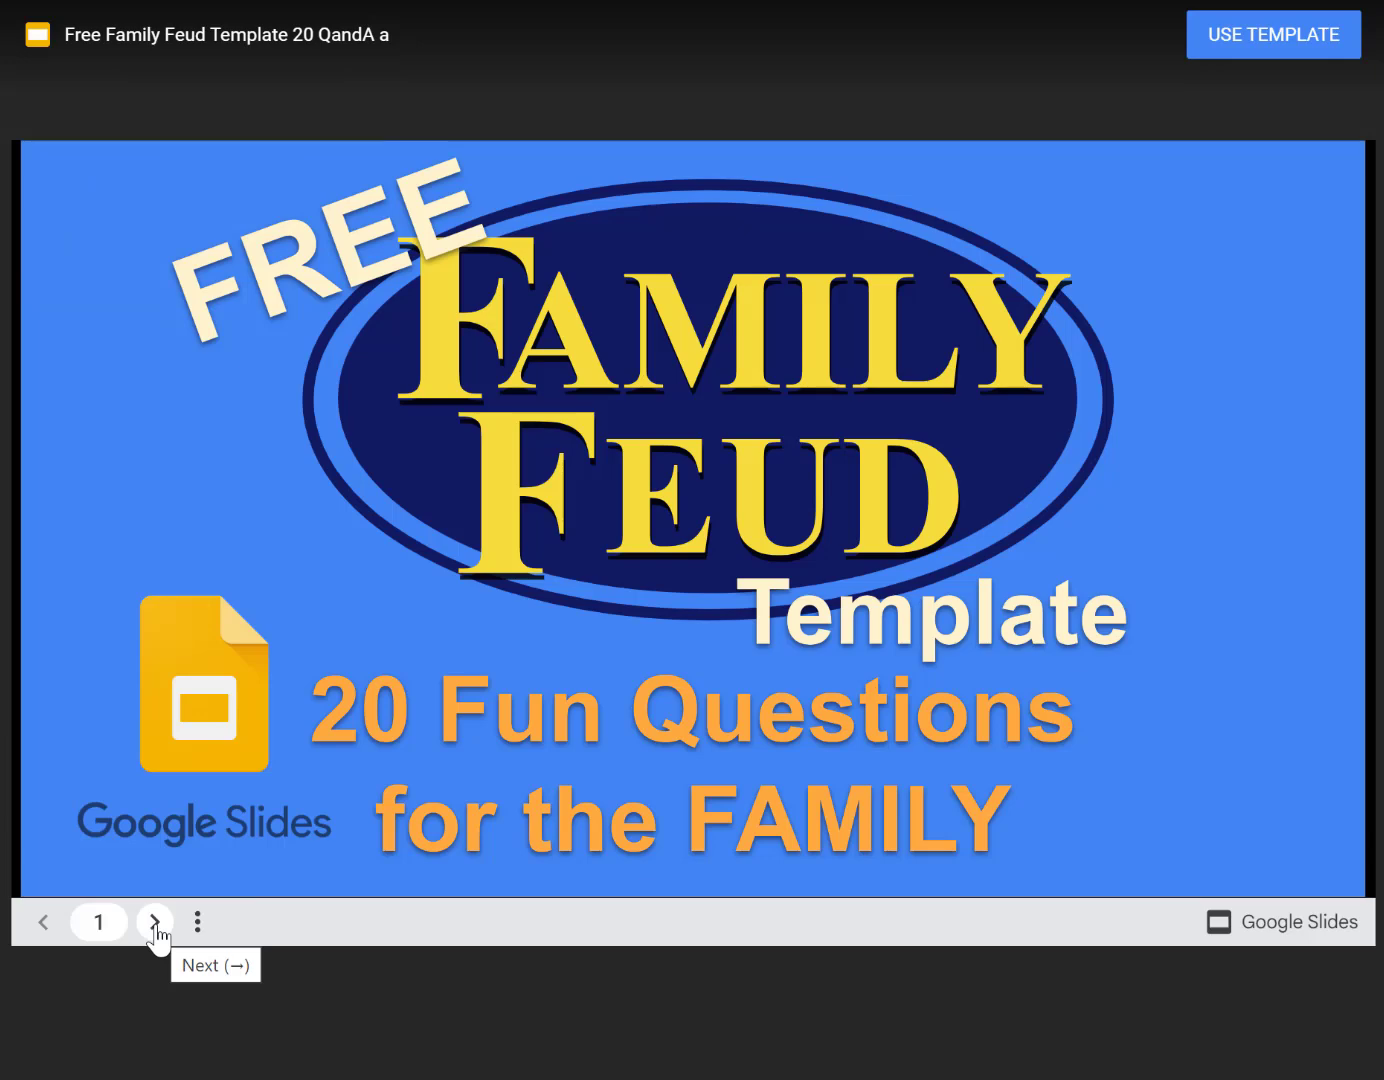
Advance the template preview from the bell round through Round 10
click(155, 921)
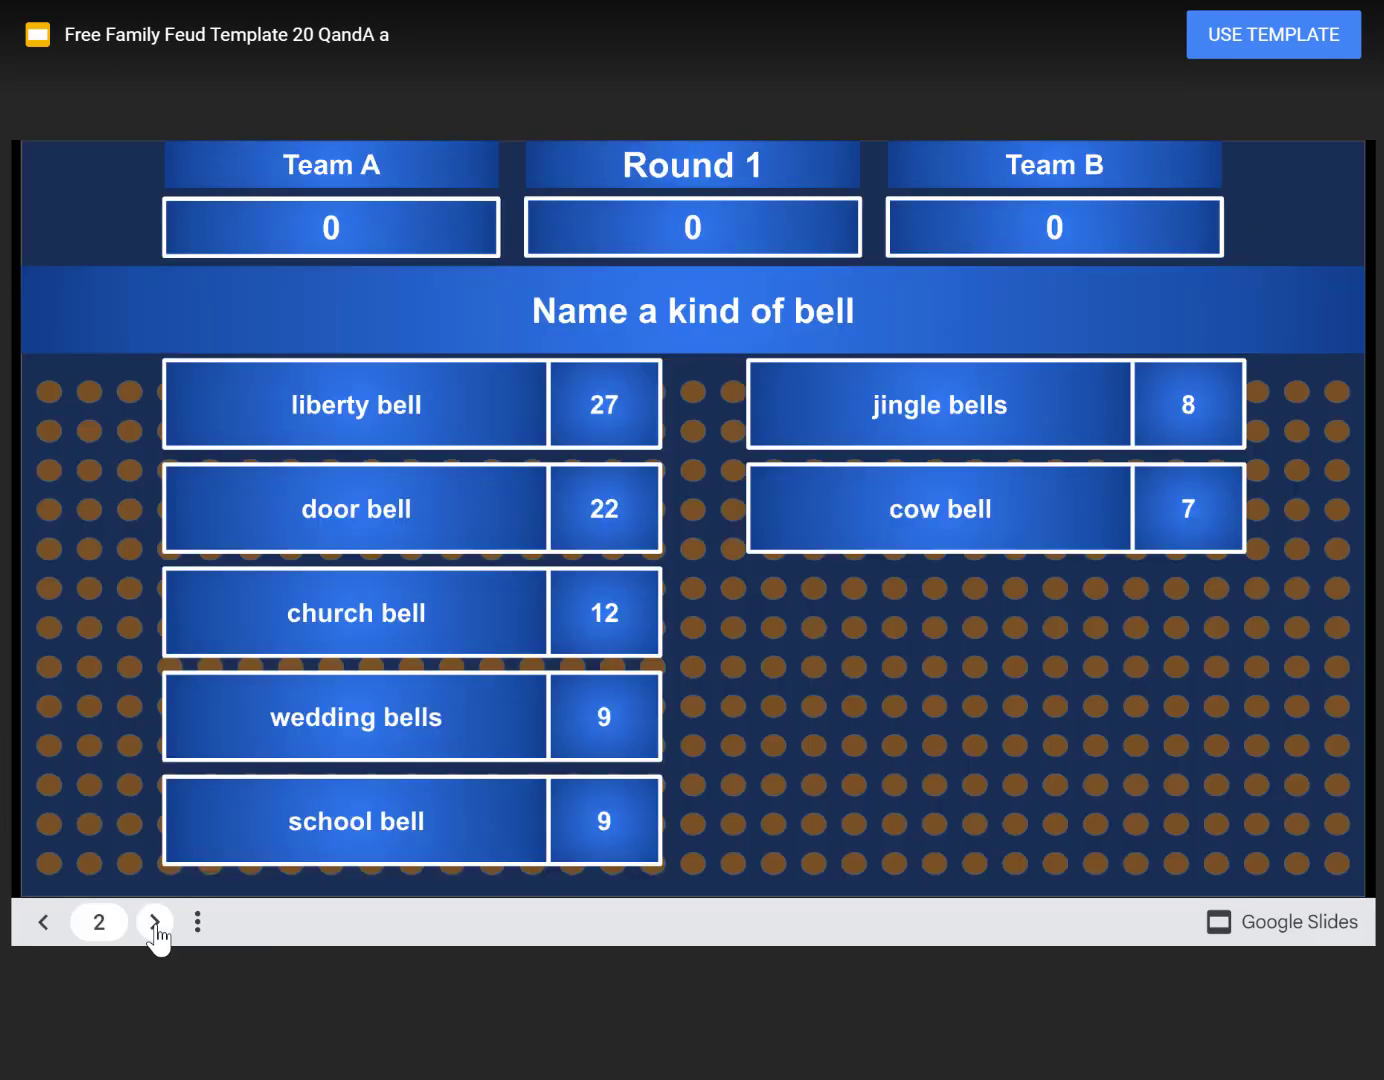
click(154, 921)
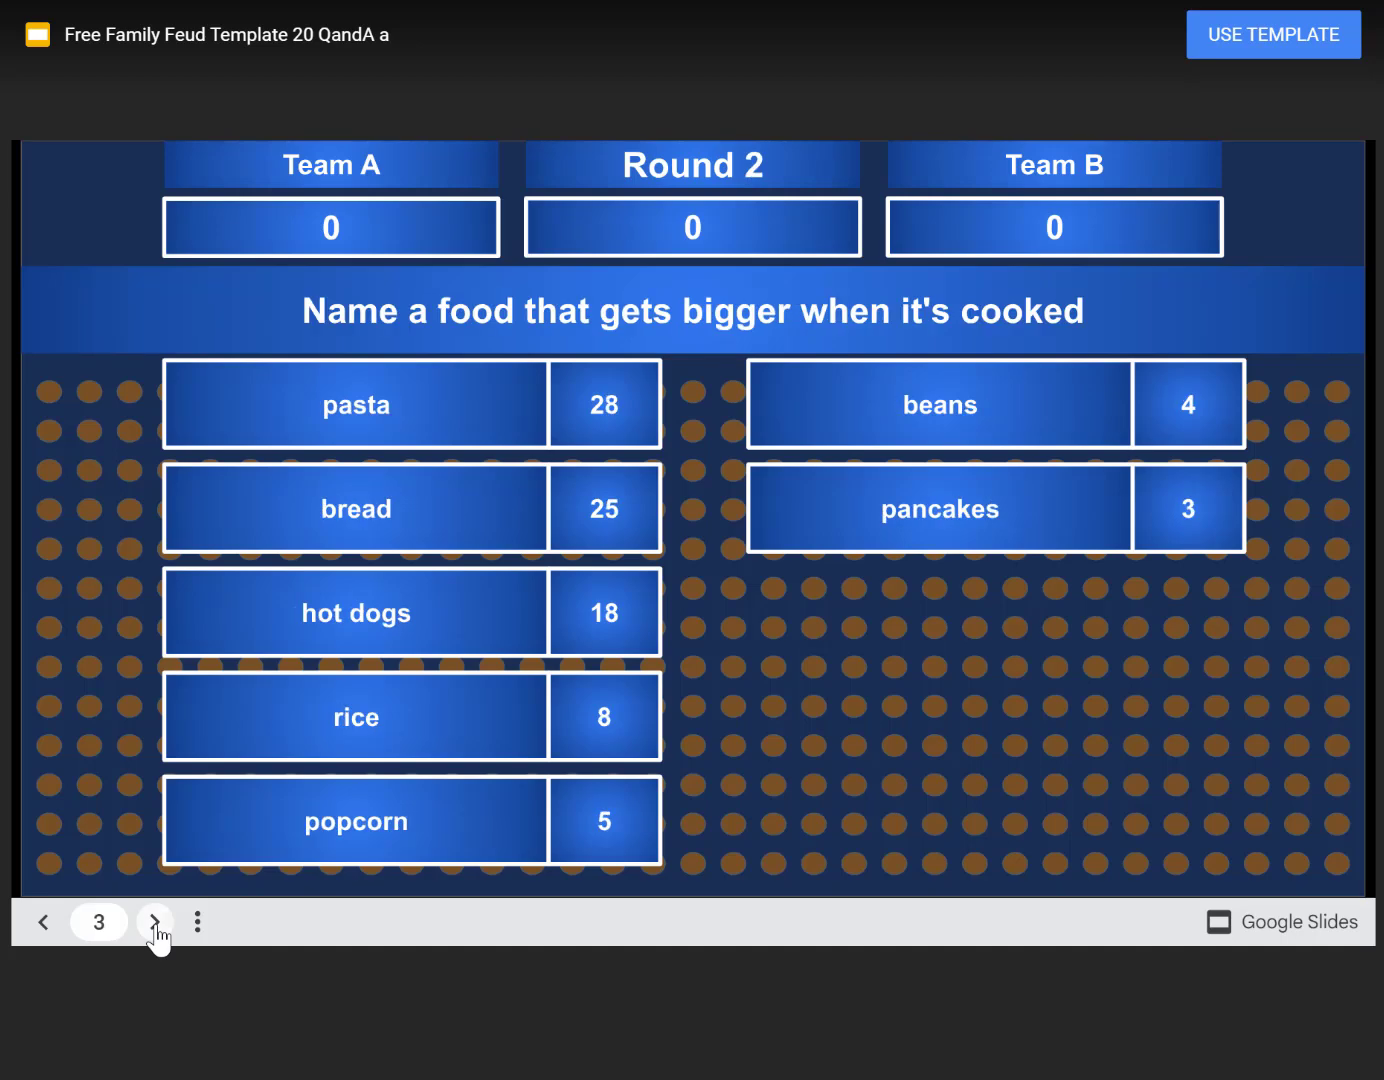
click(155, 921)
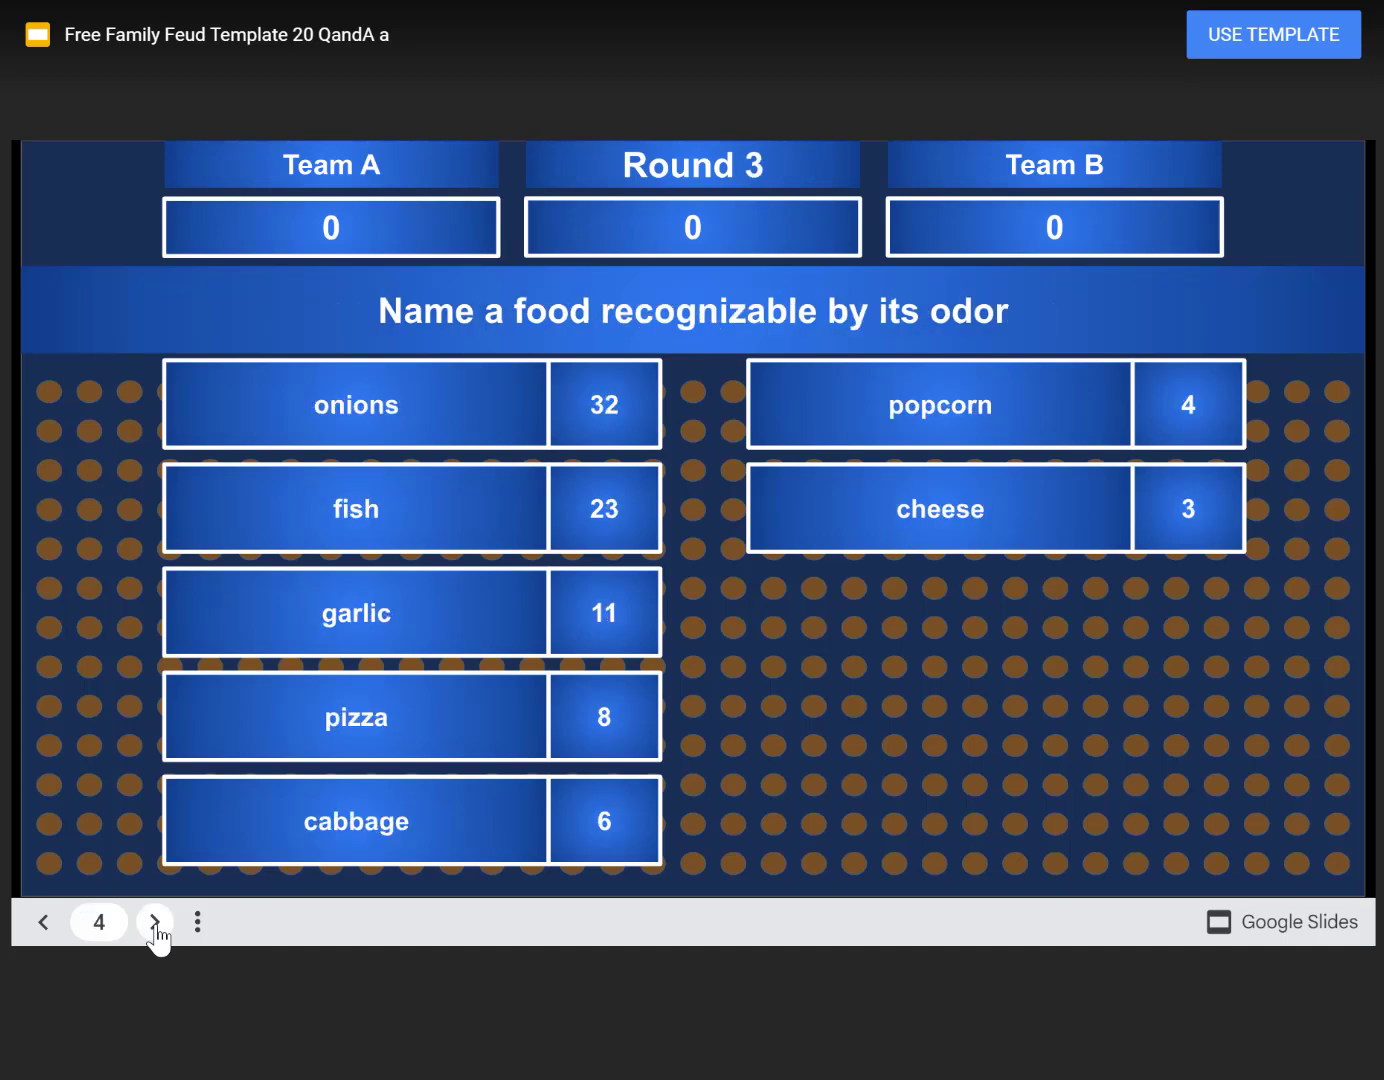
click(154, 921)
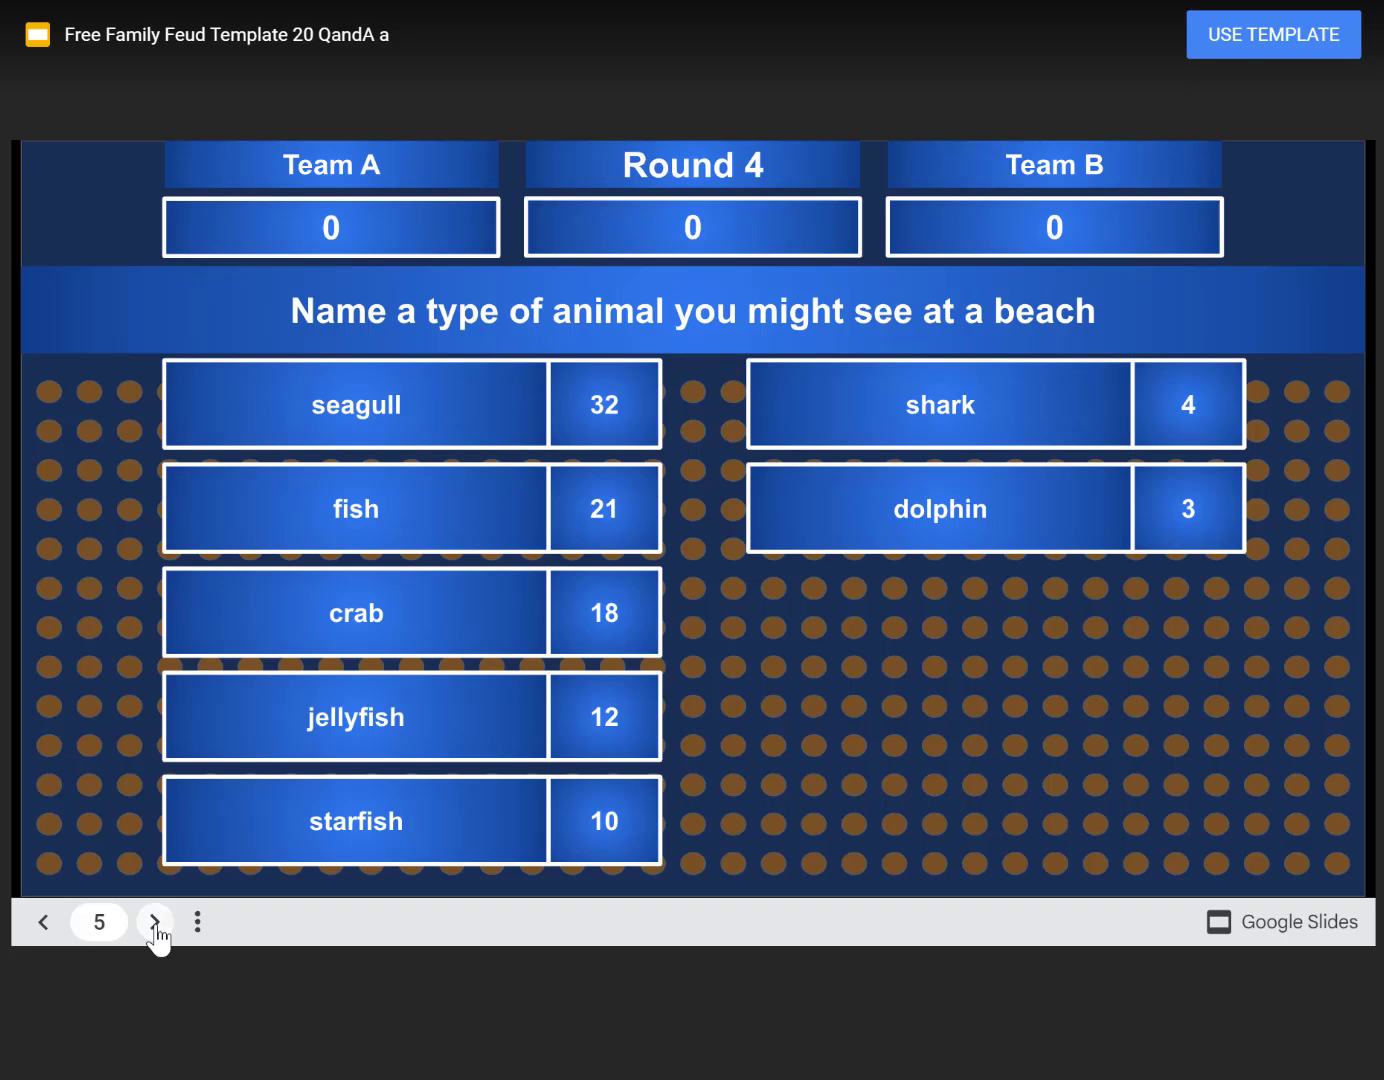
click(155, 921)
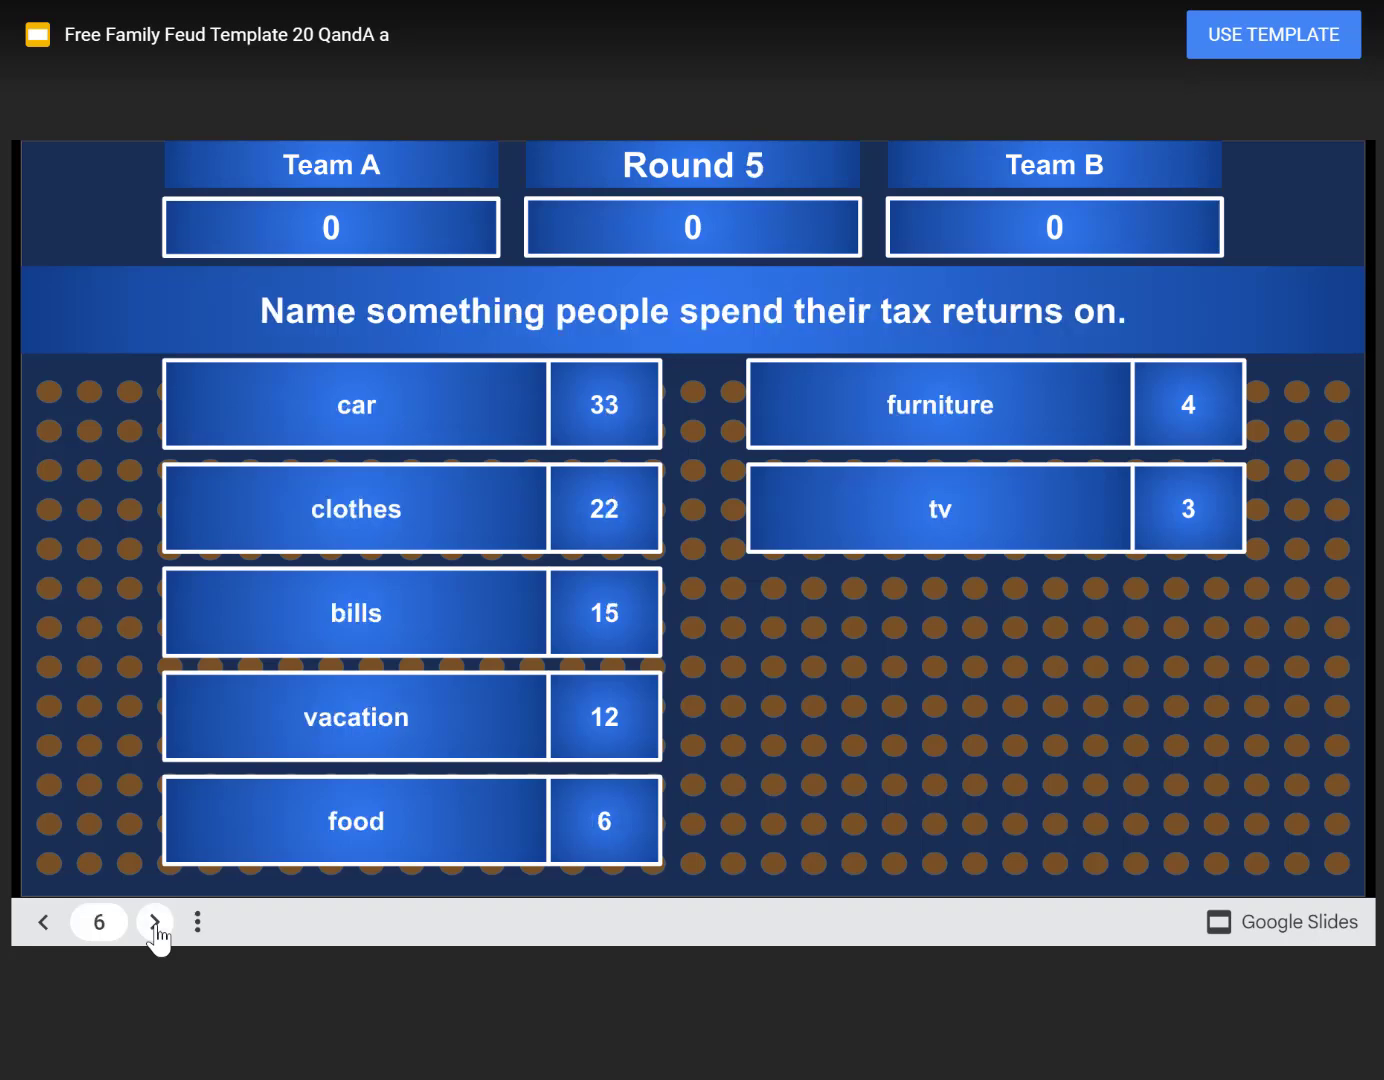
click(155, 921)
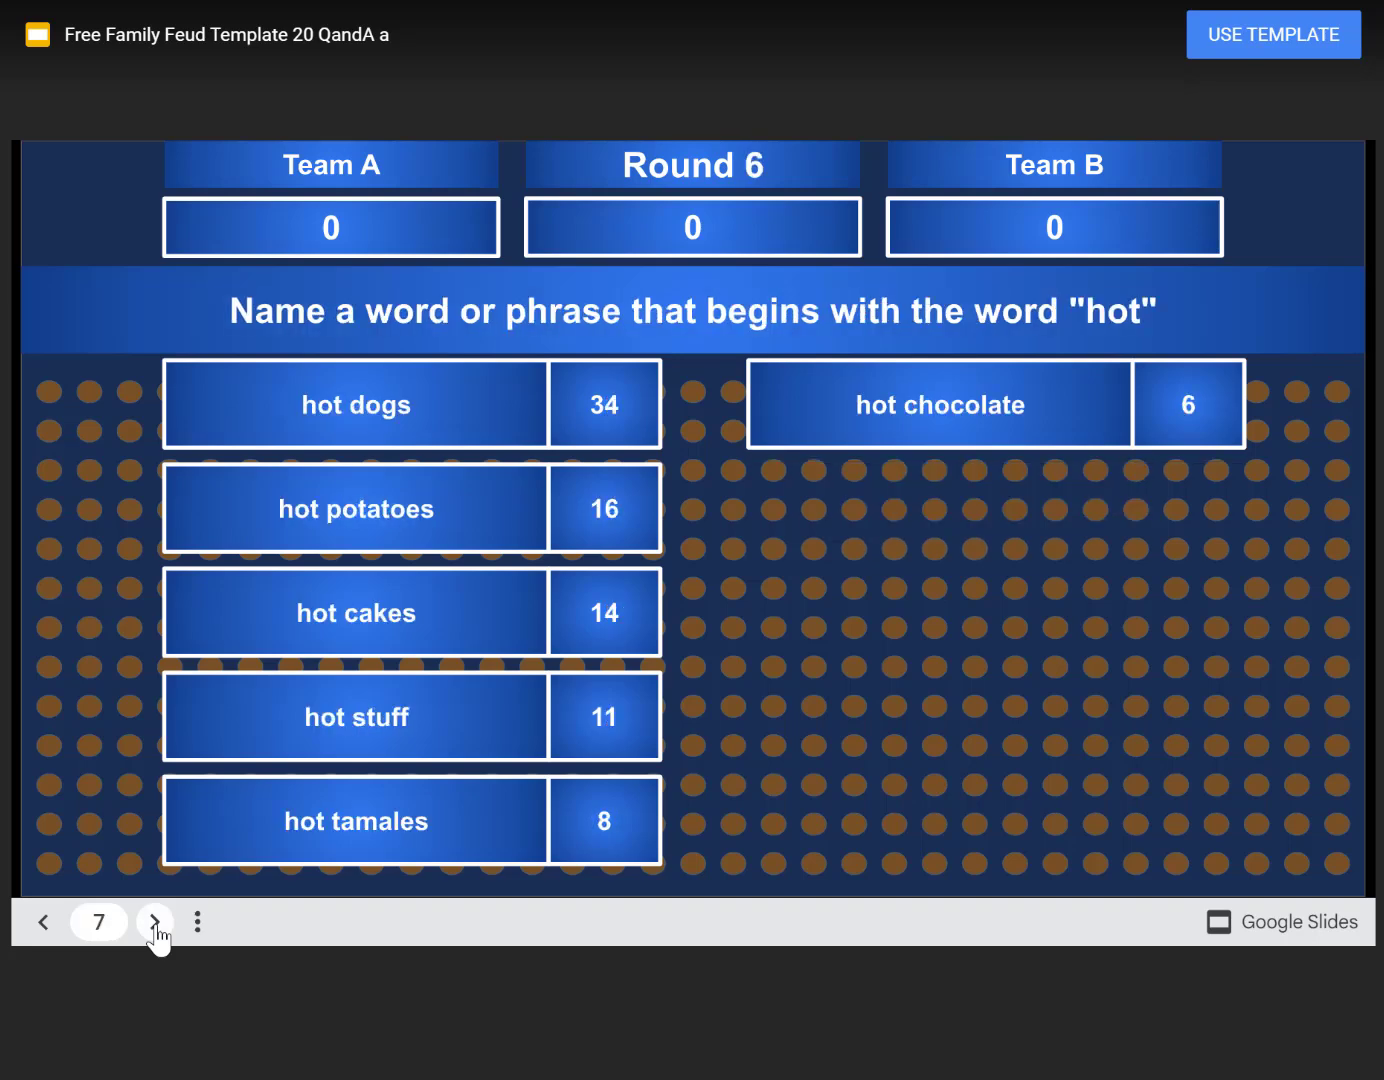
click(154, 921)
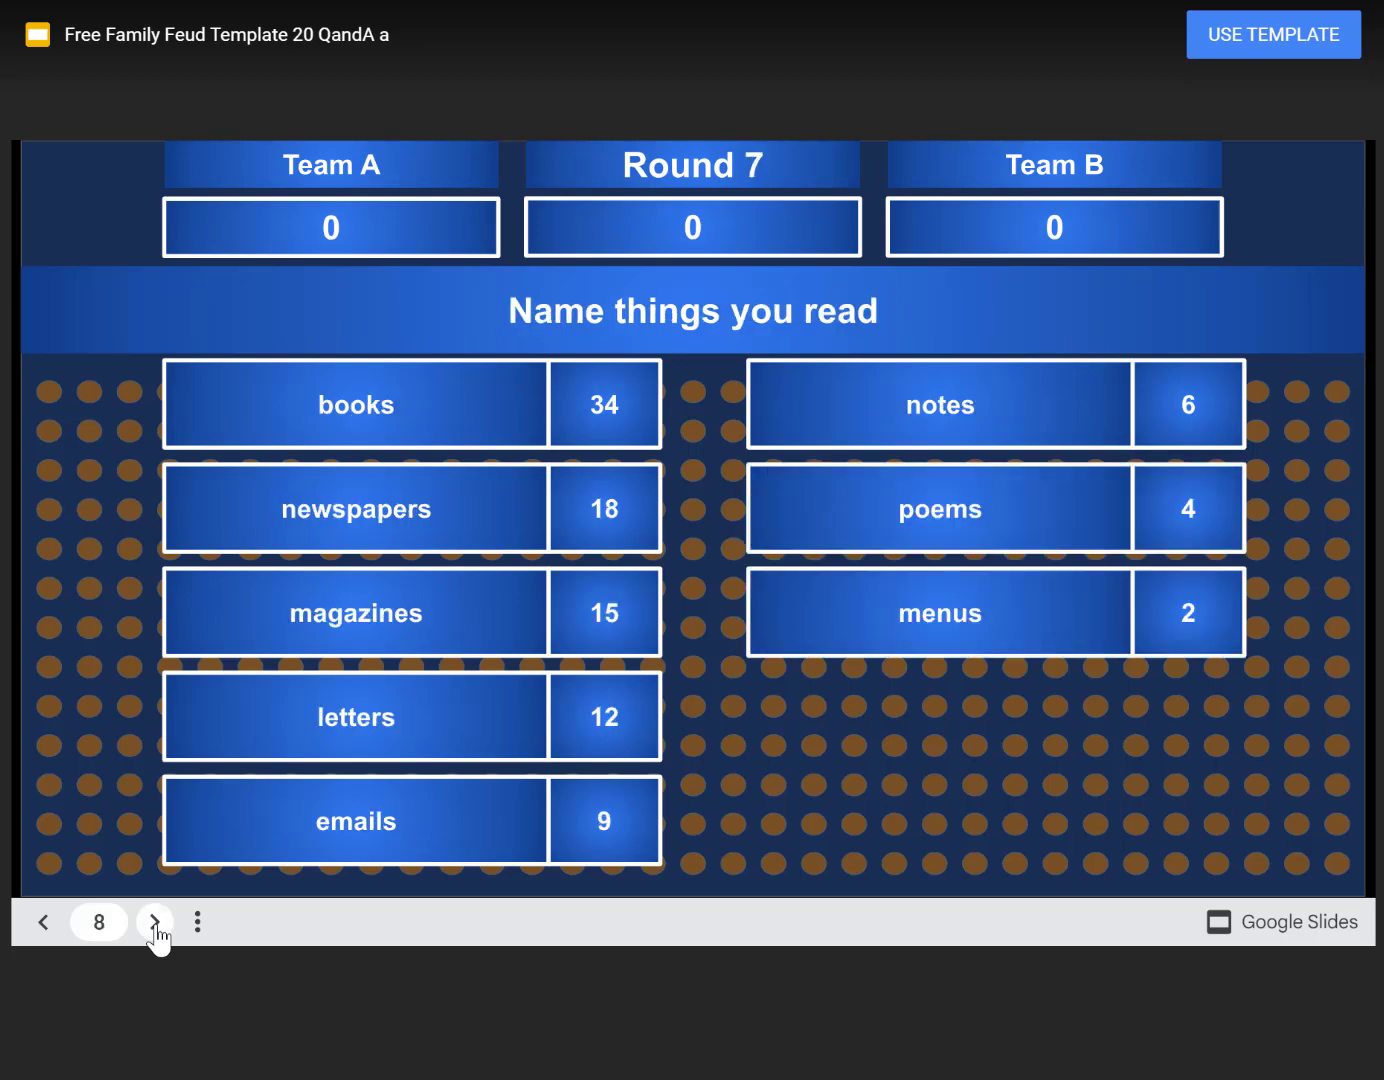
click(154, 921)
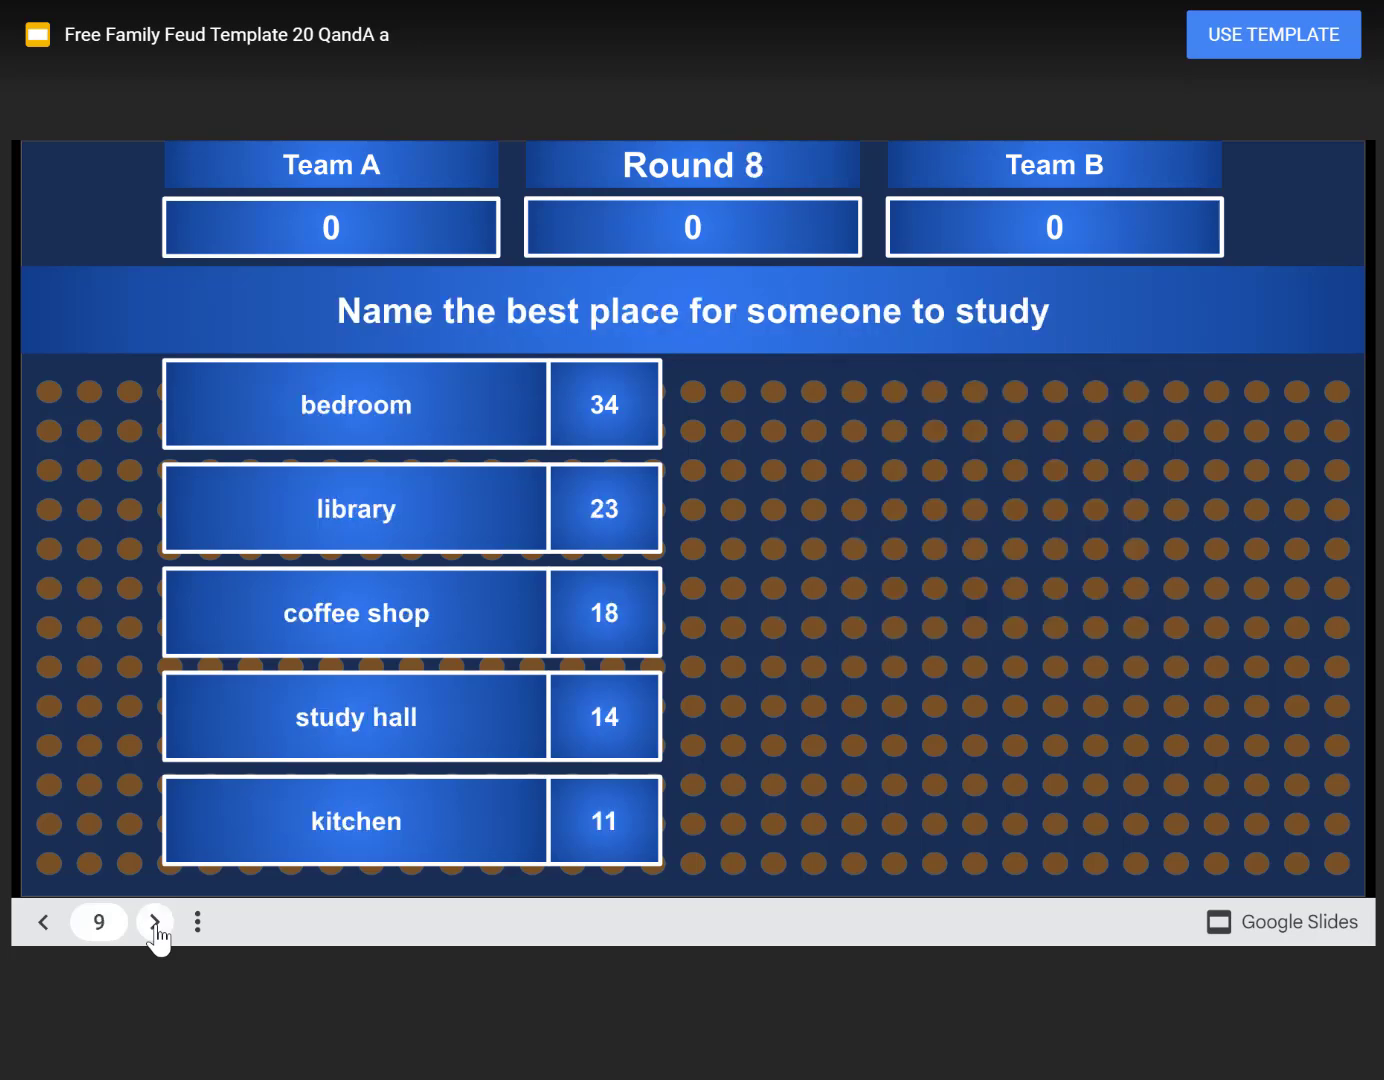
click(155, 922)
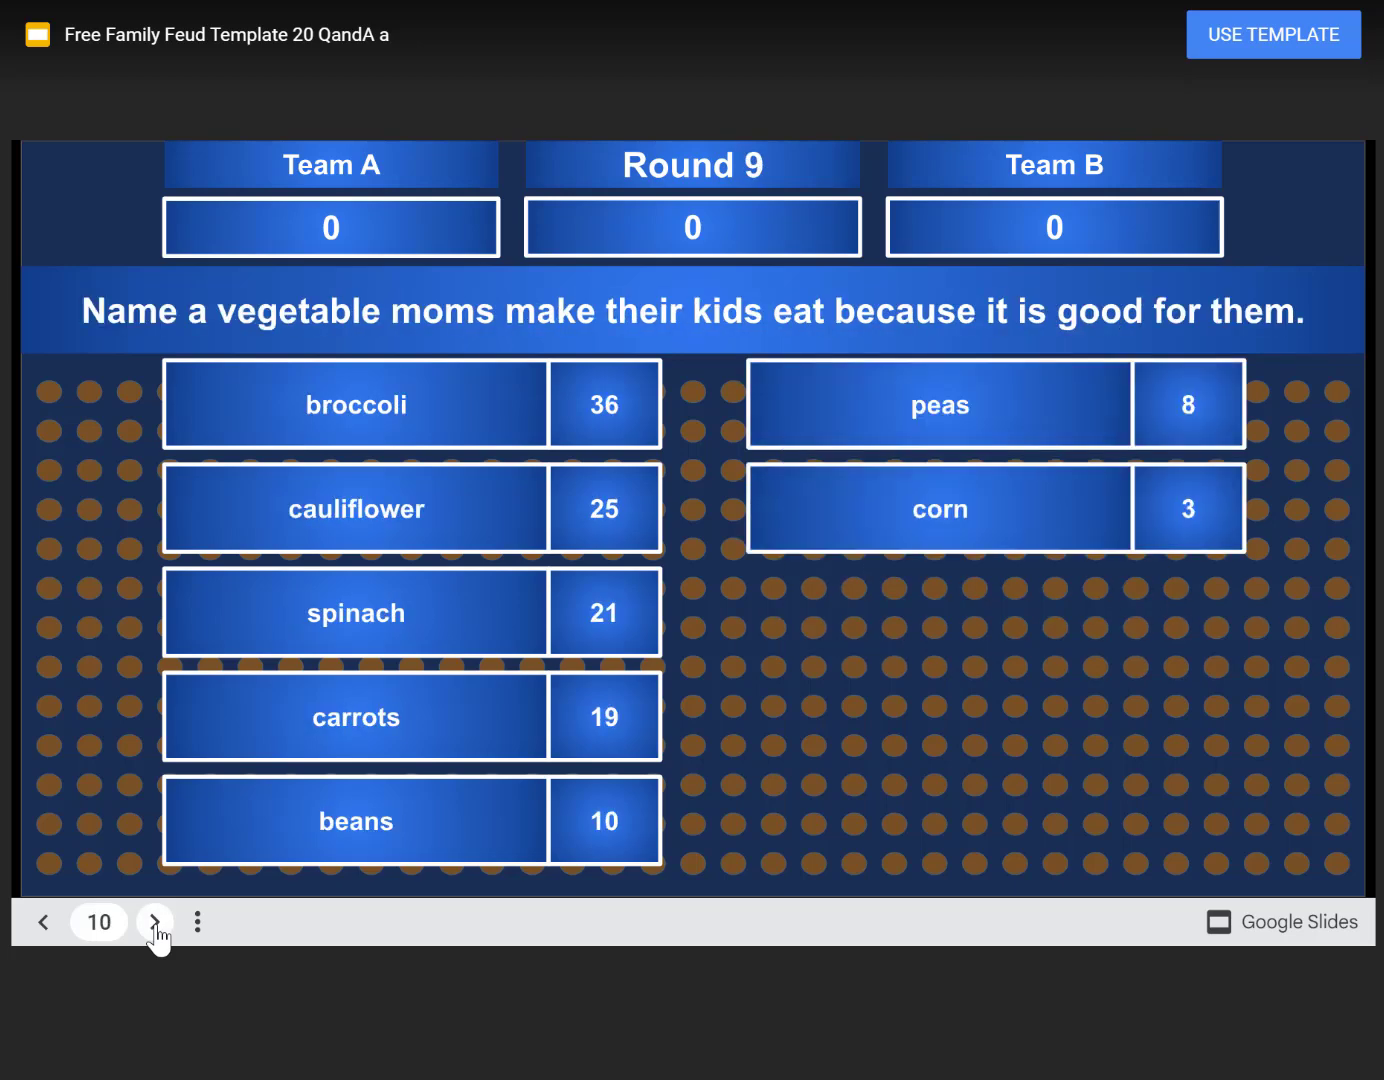
click(155, 921)
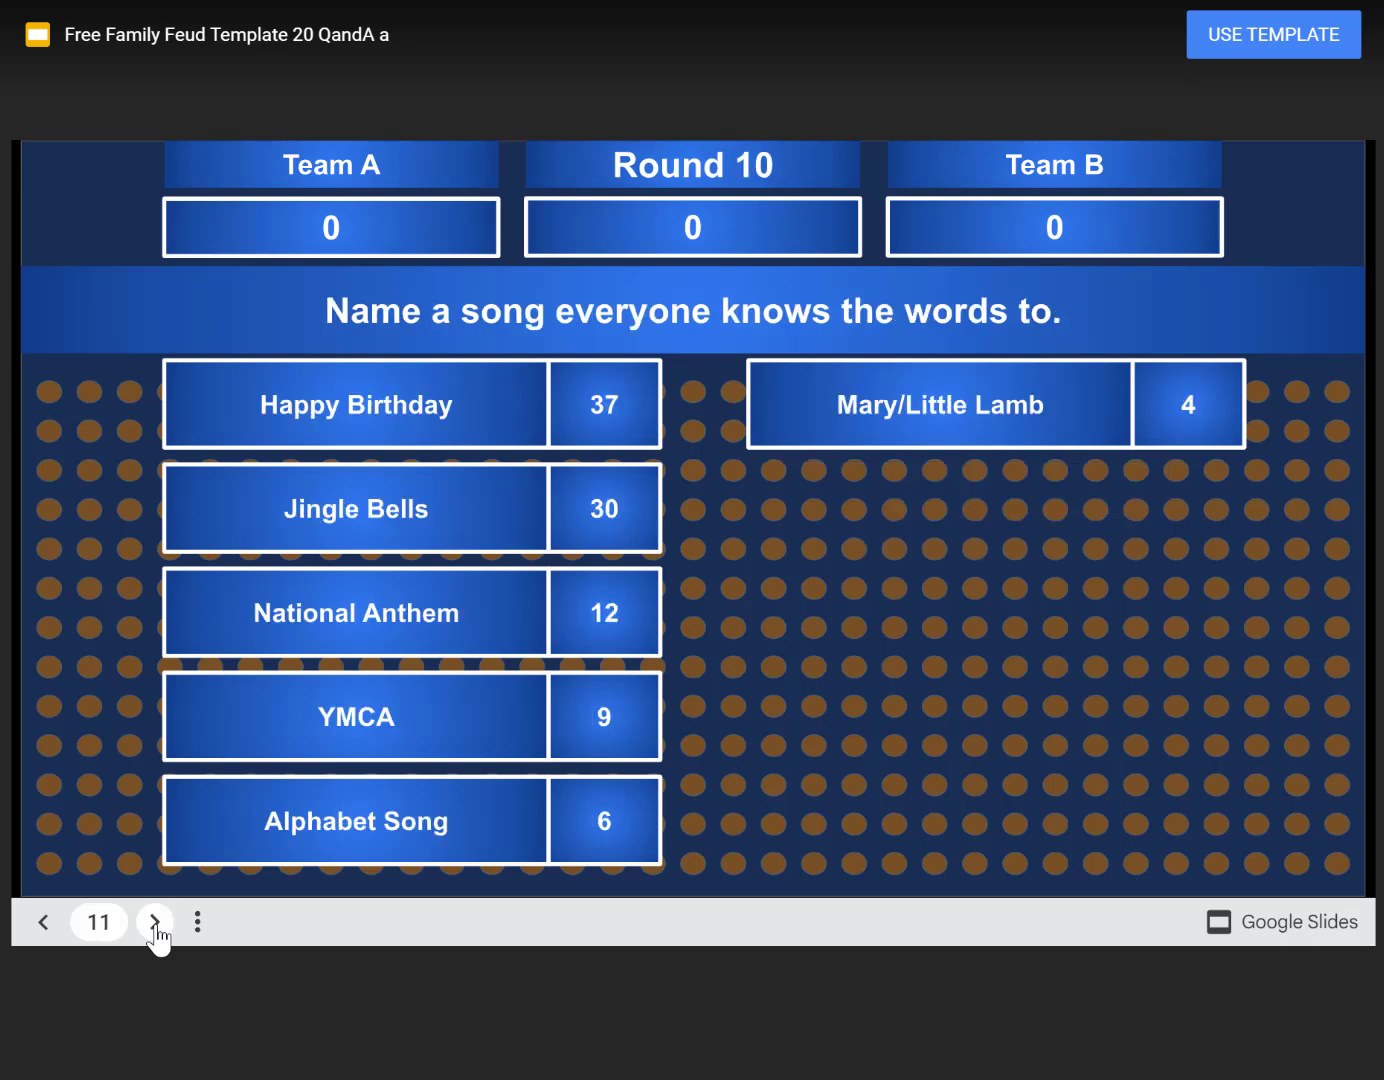
Continue through Rounds 11–20 to the closing instructions slide (slide 22)
click(155, 922)
click(155, 921)
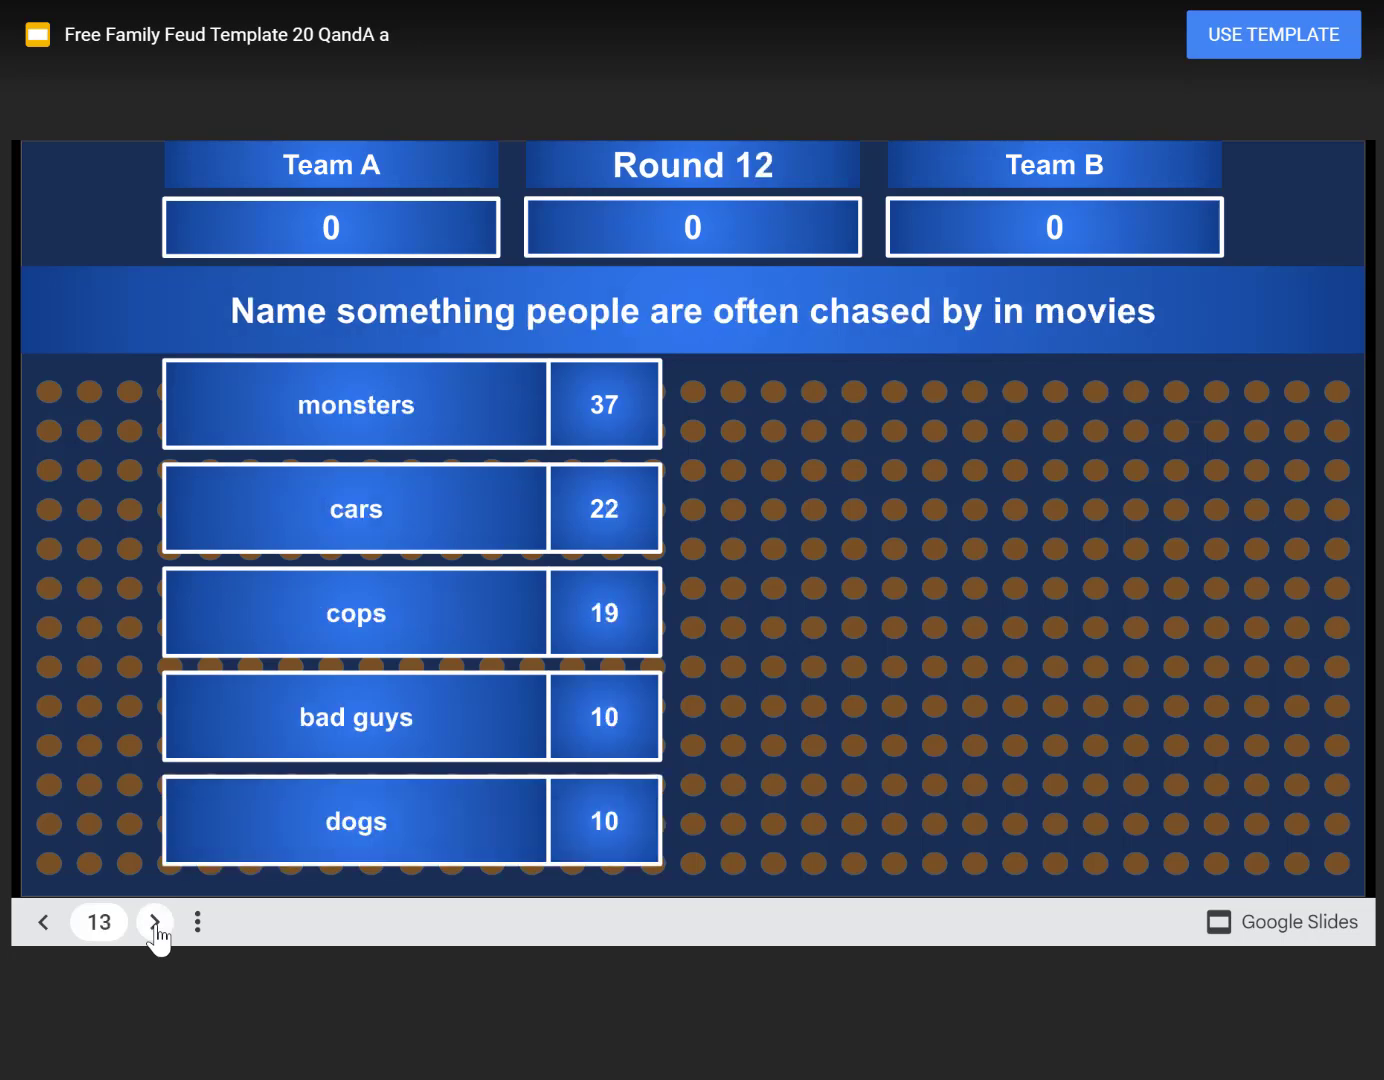
click(154, 922)
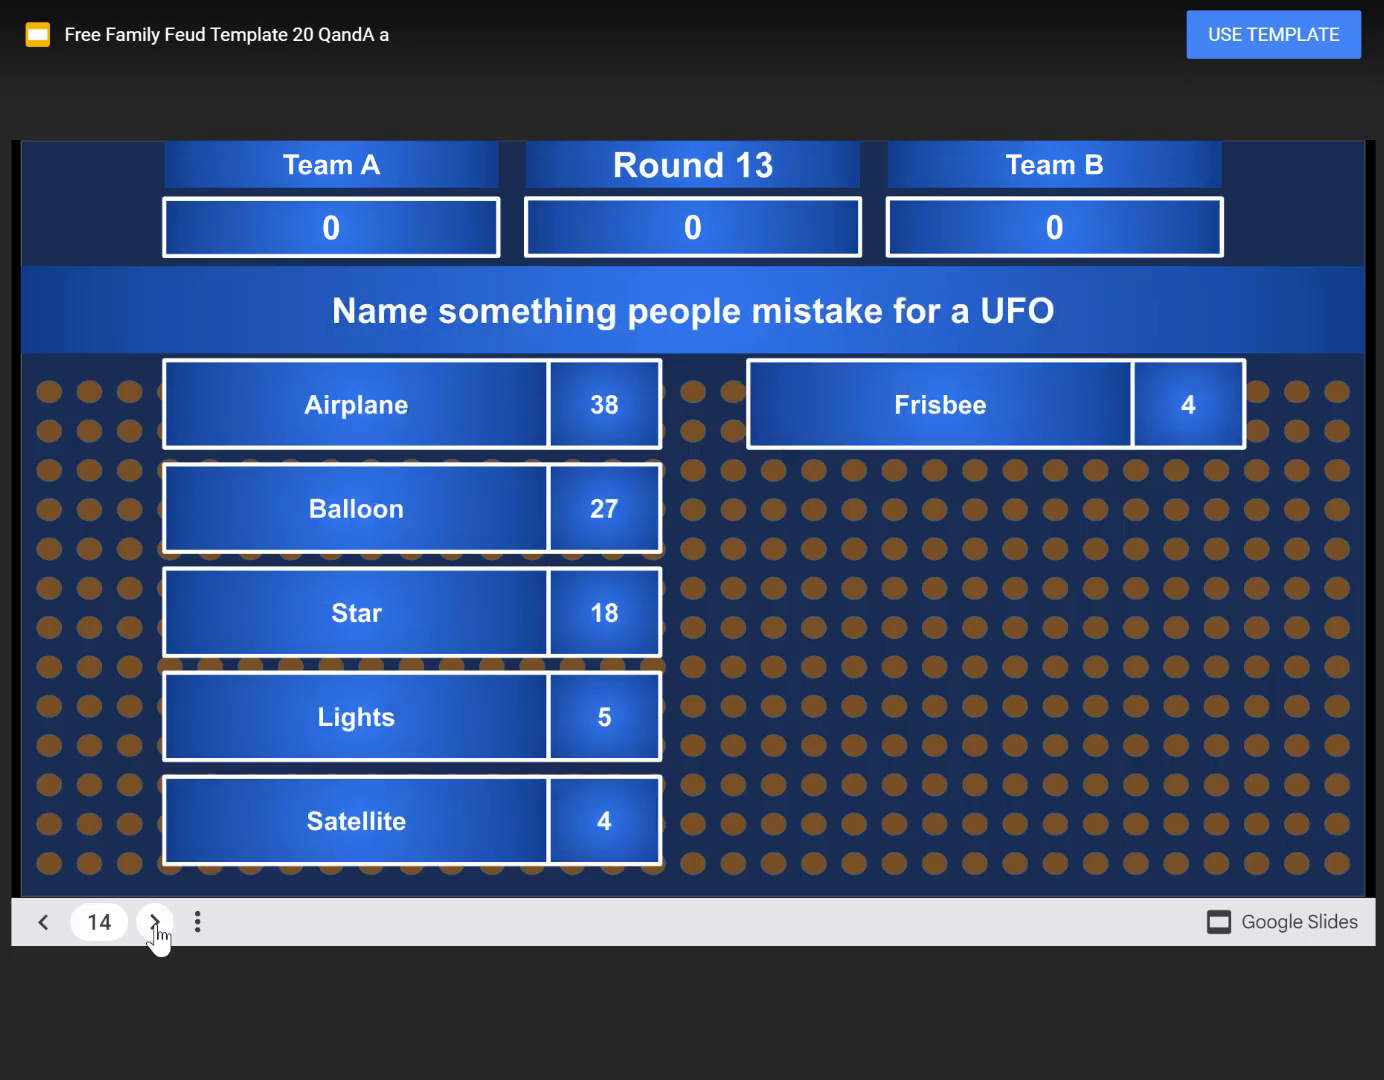
click(154, 921)
click(155, 921)
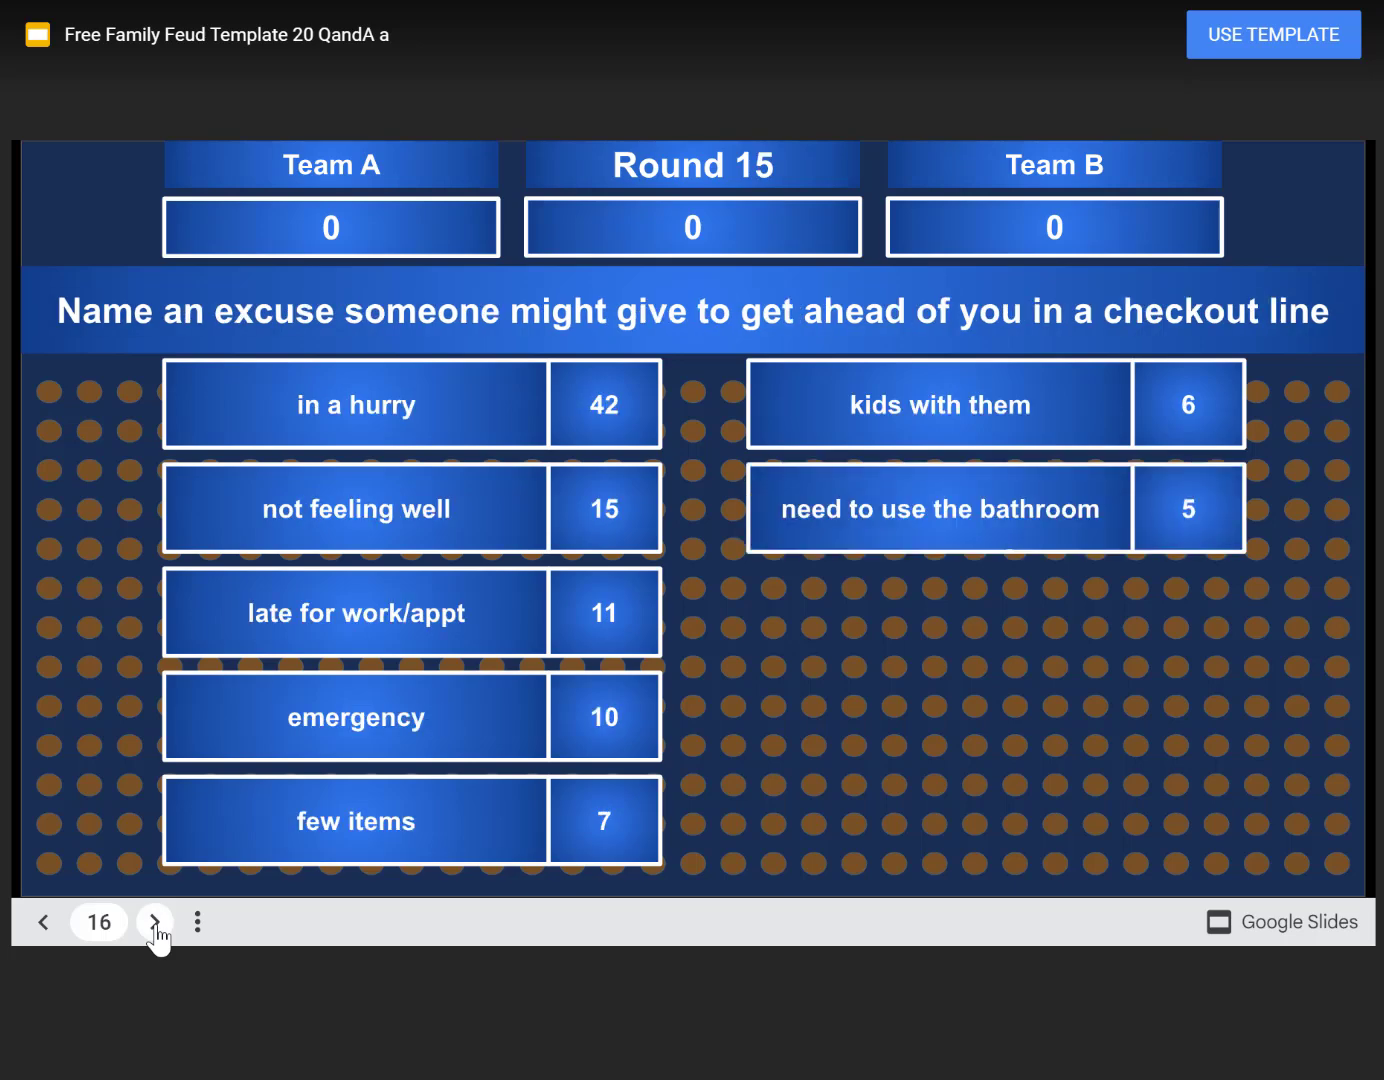
click(155, 922)
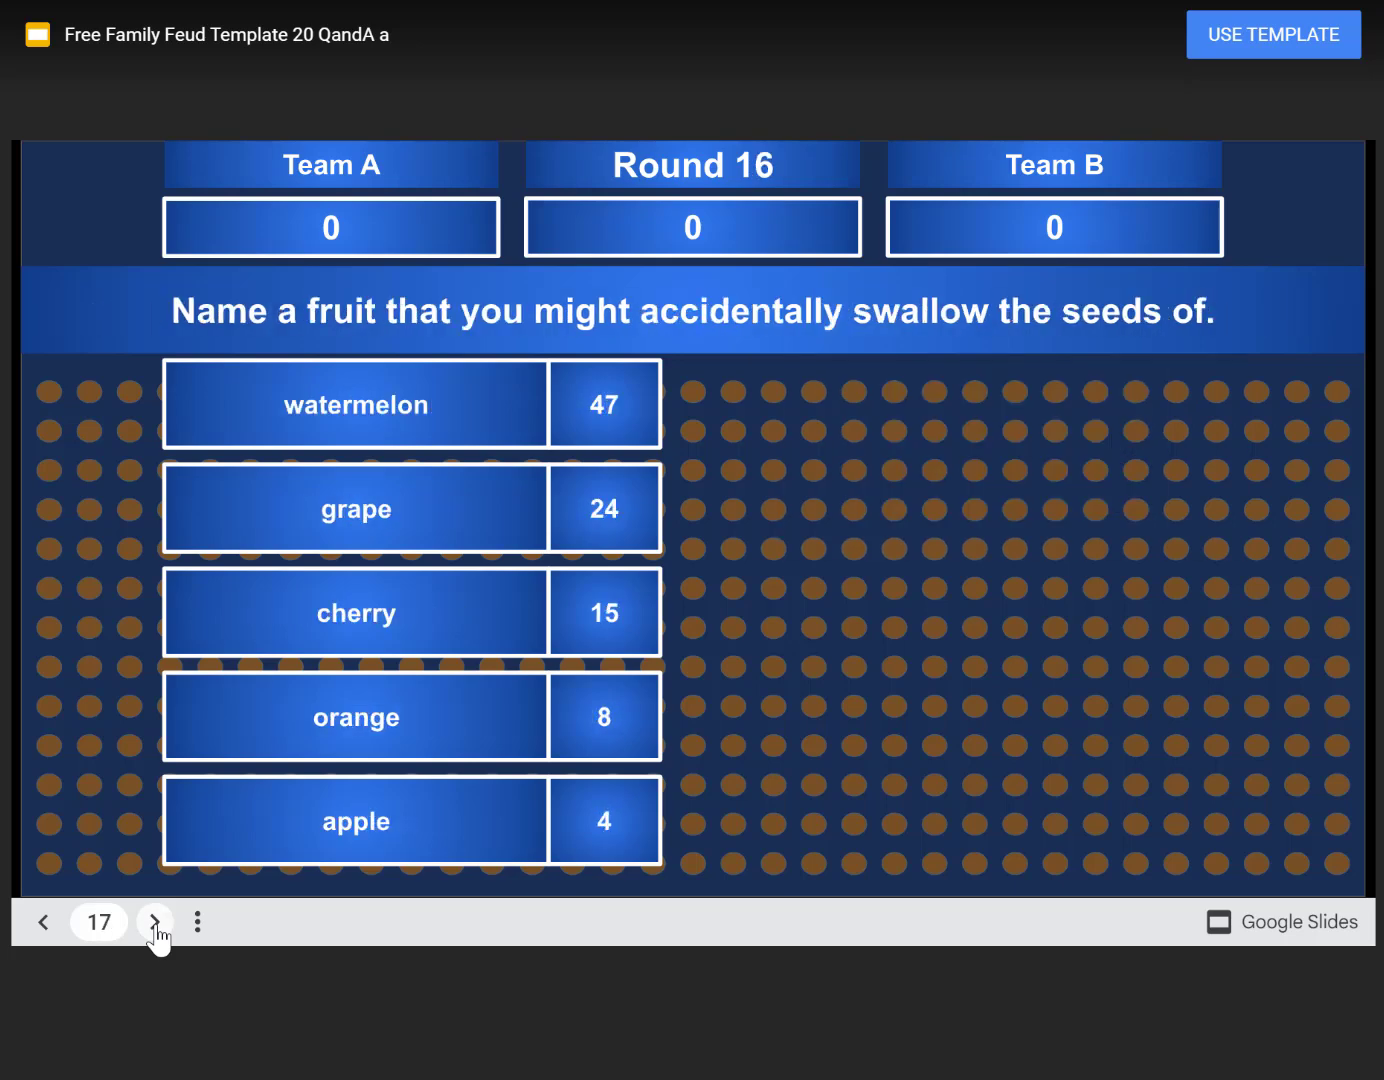
click(155, 921)
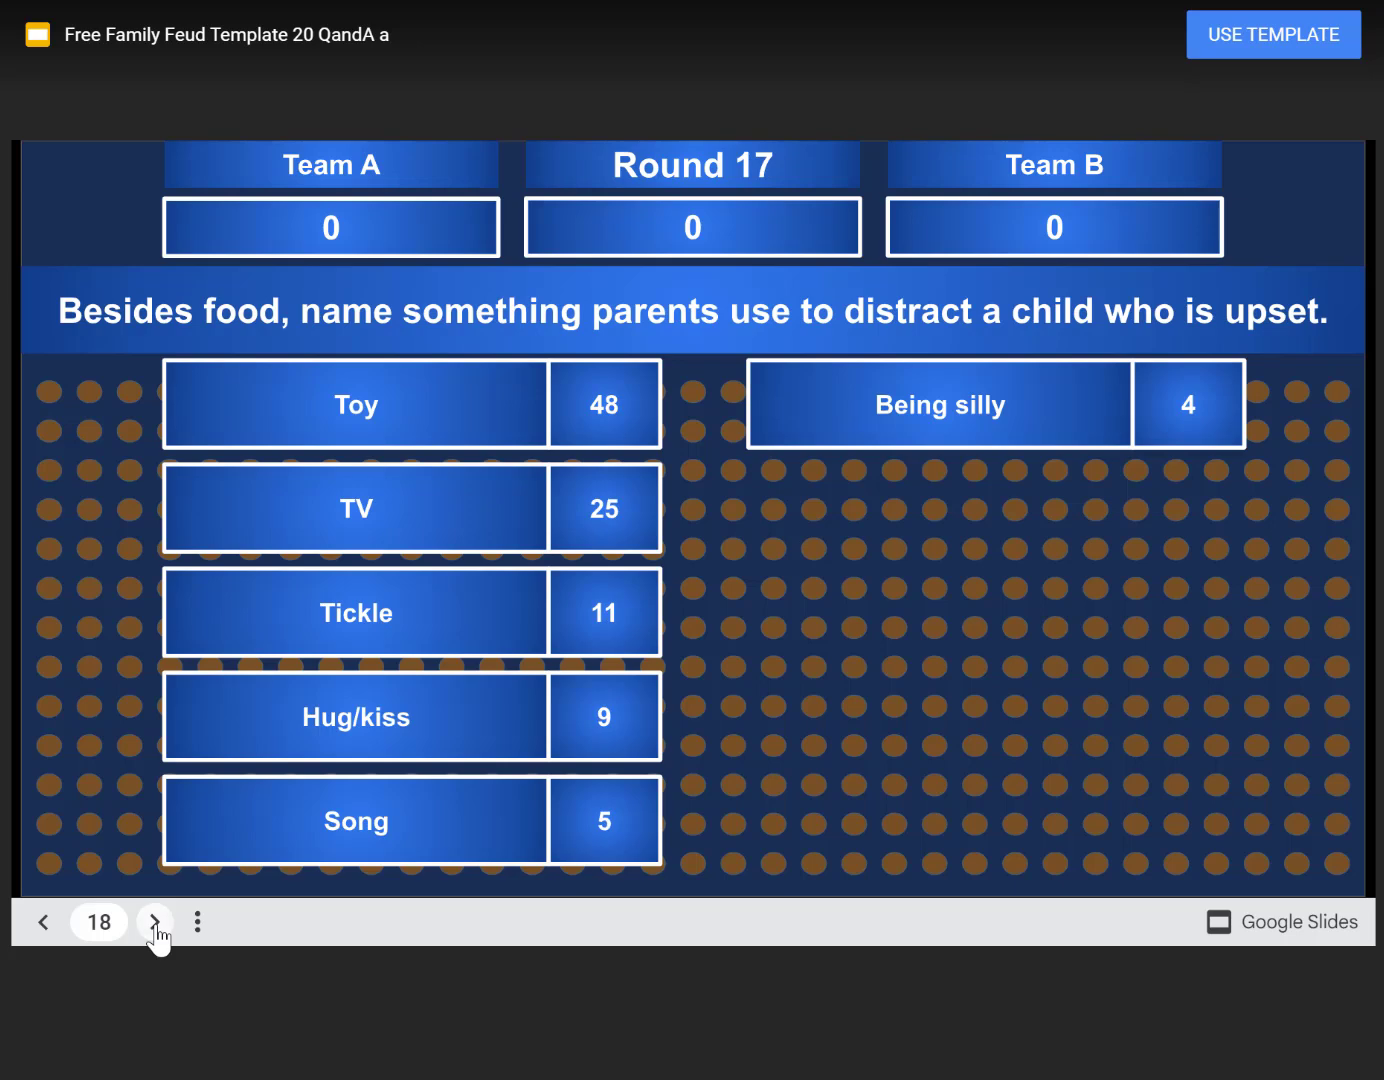
click(154, 921)
click(155, 921)
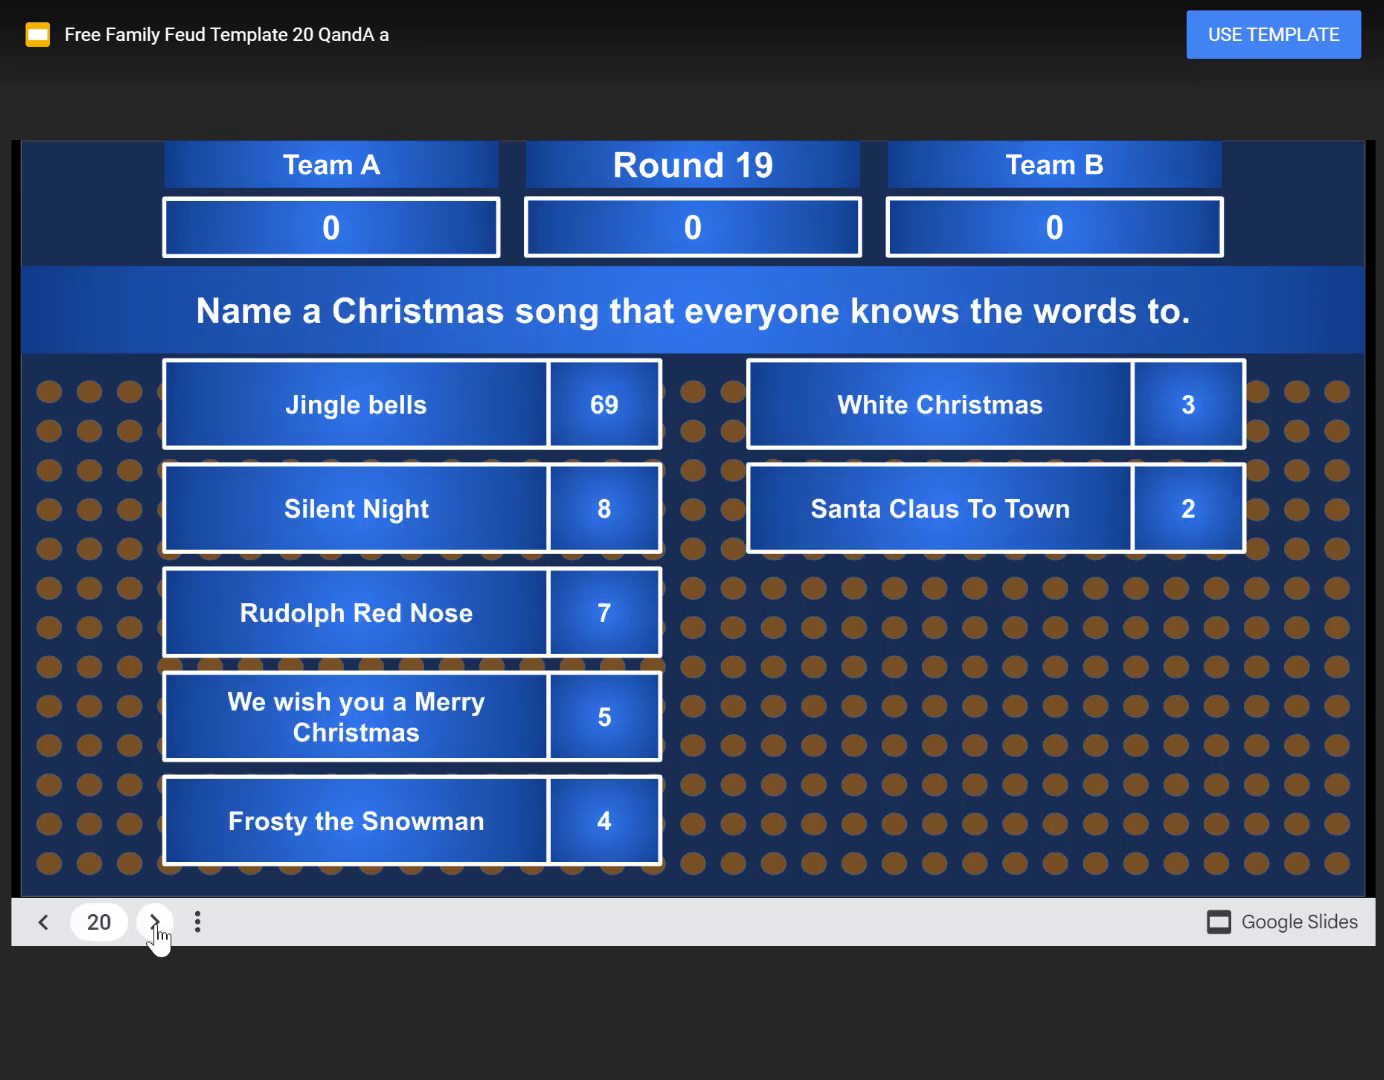
click(155, 922)
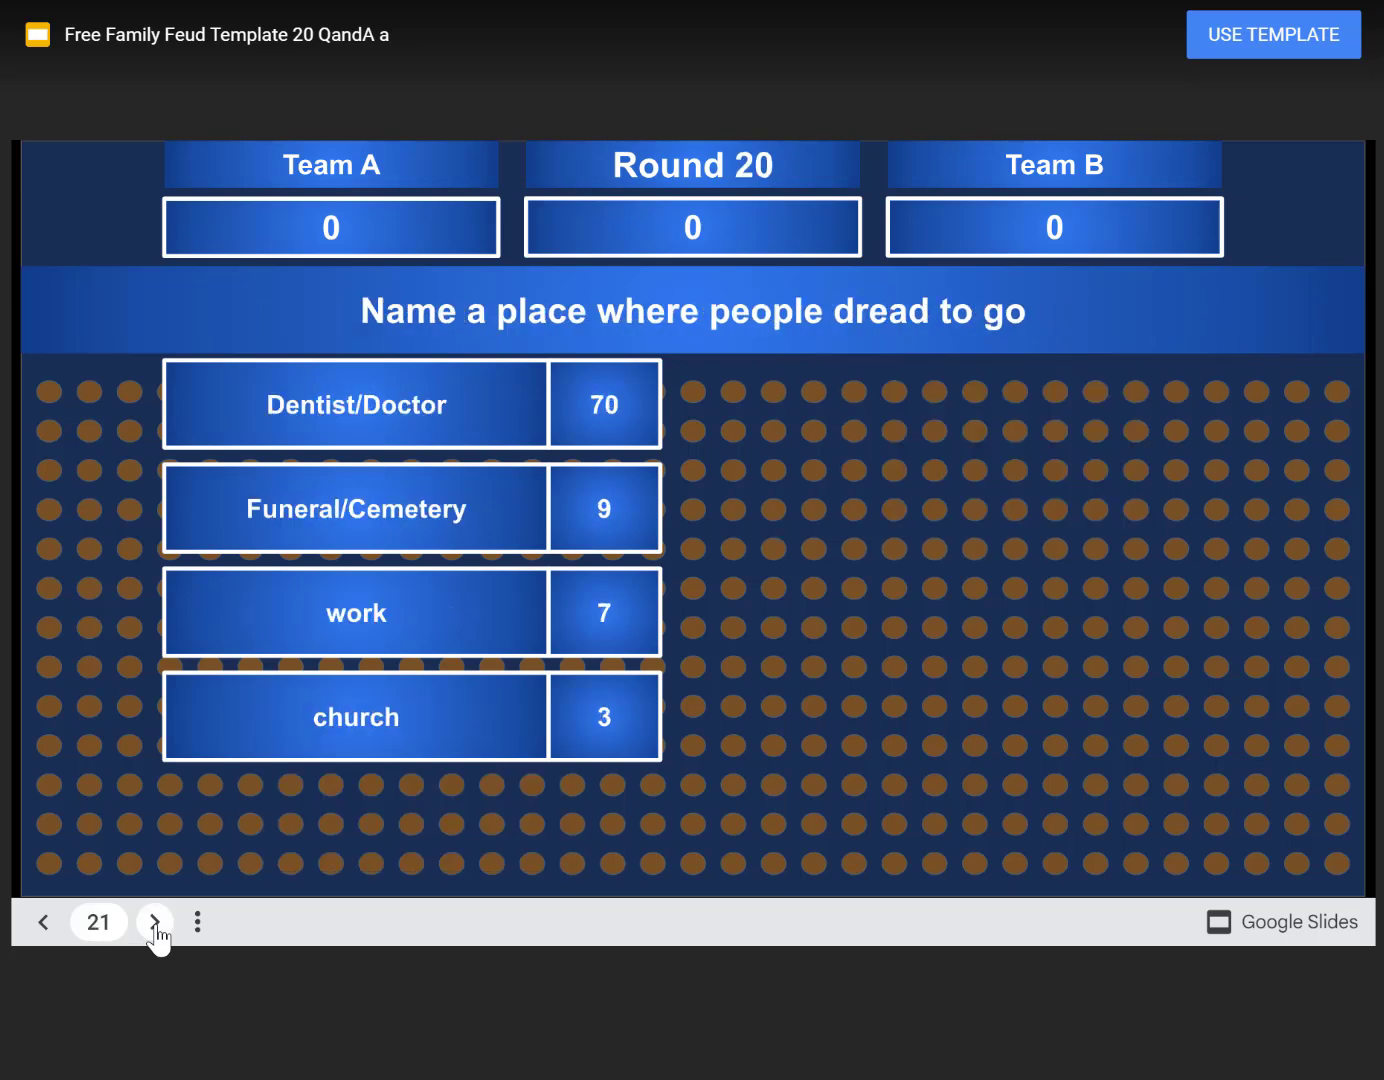
click(155, 921)
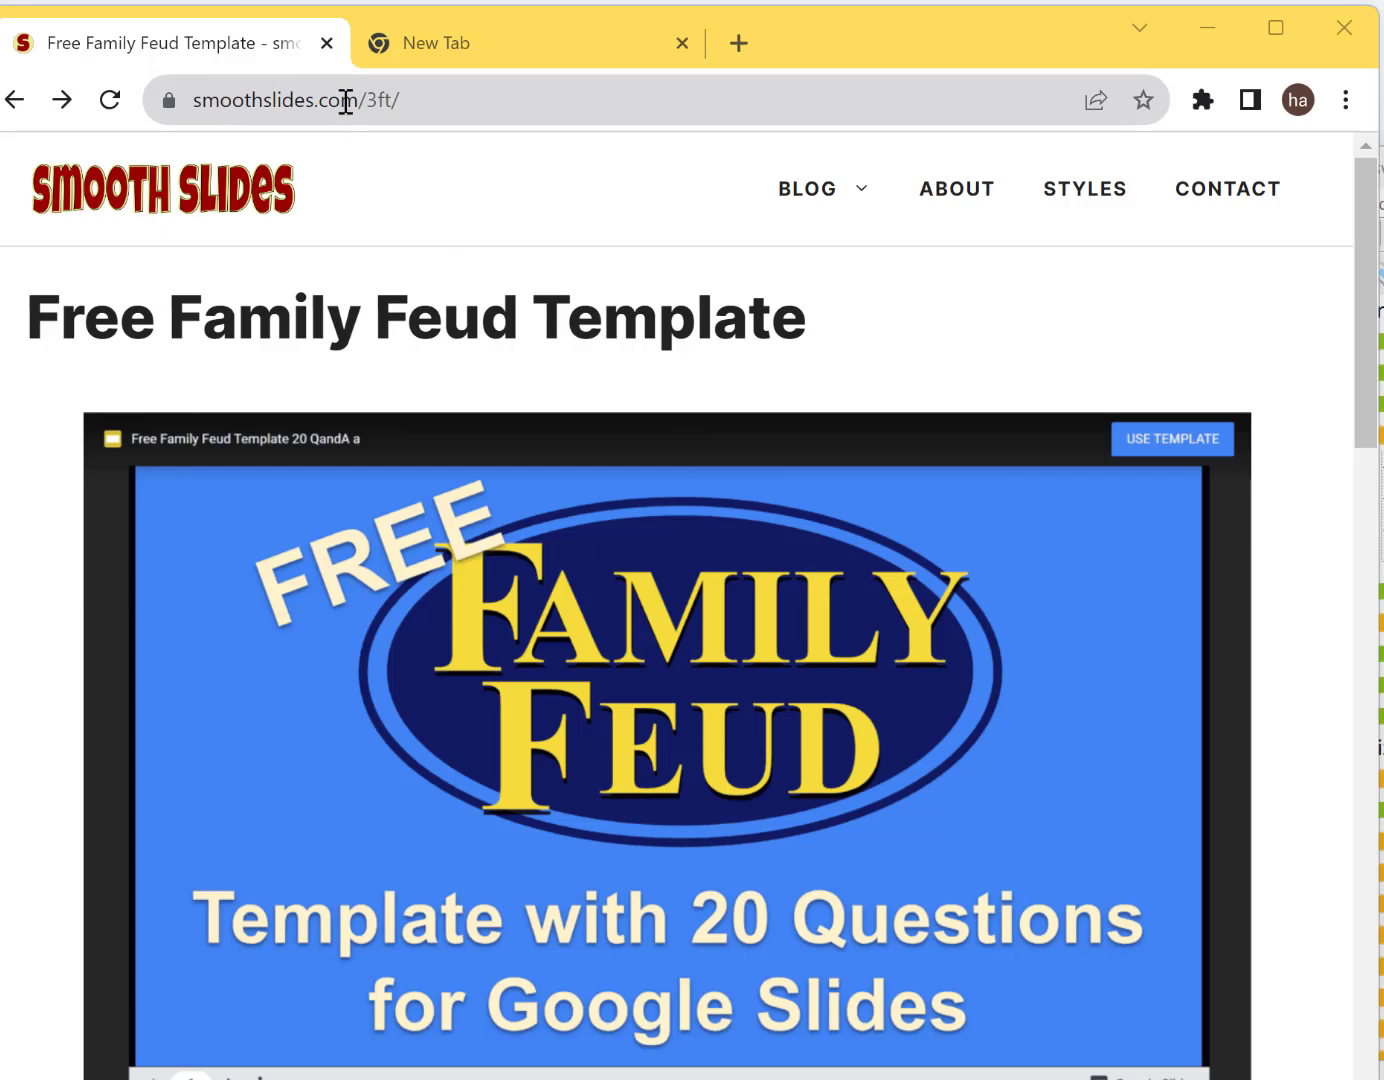
Open 'Link to template' in a new tab, view the presentation, and return to the Smooth Slides page
click(406, 100)
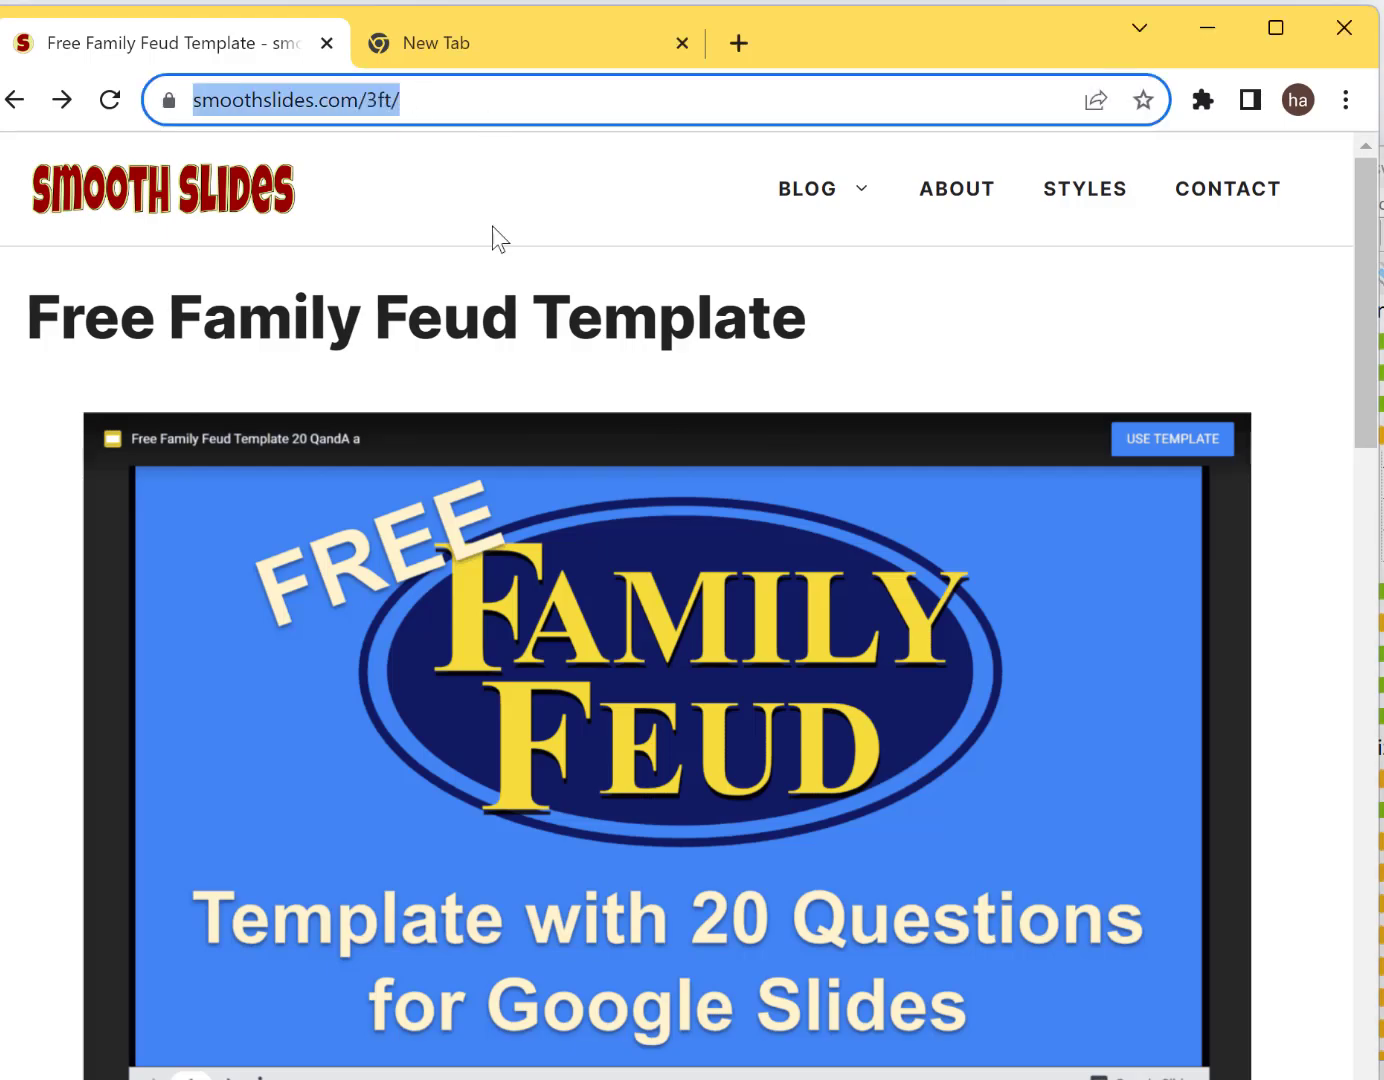
scroll(514, 610, down, 4)
scroll(513, 610, down, 4)
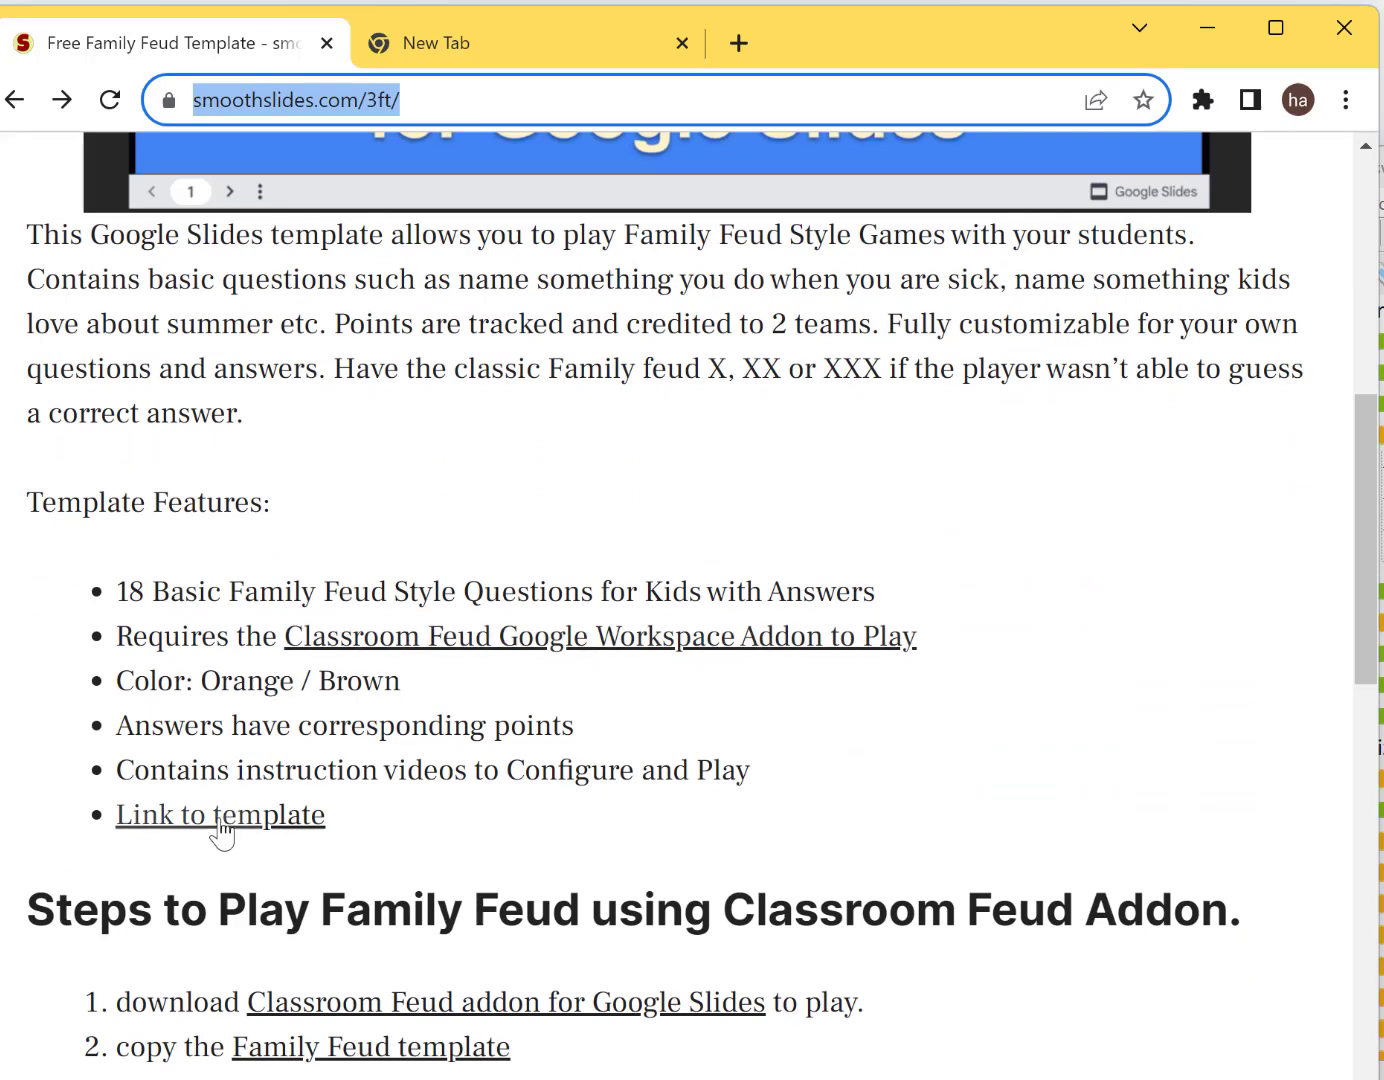
right_click(249, 824)
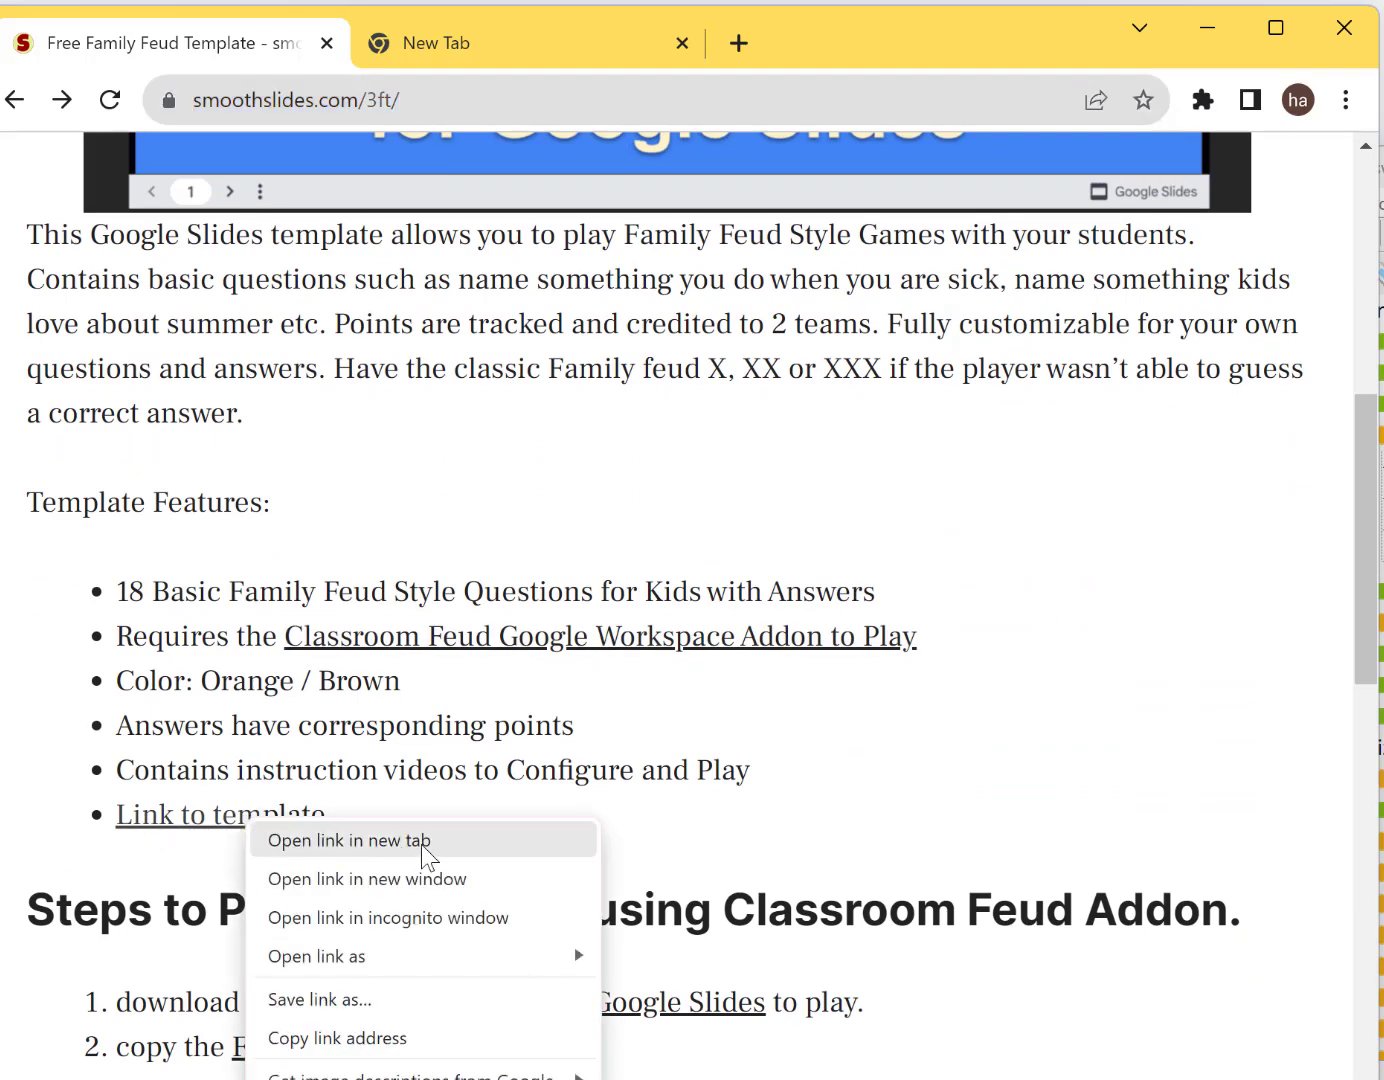
click(598, 769)
right_click(322, 819)
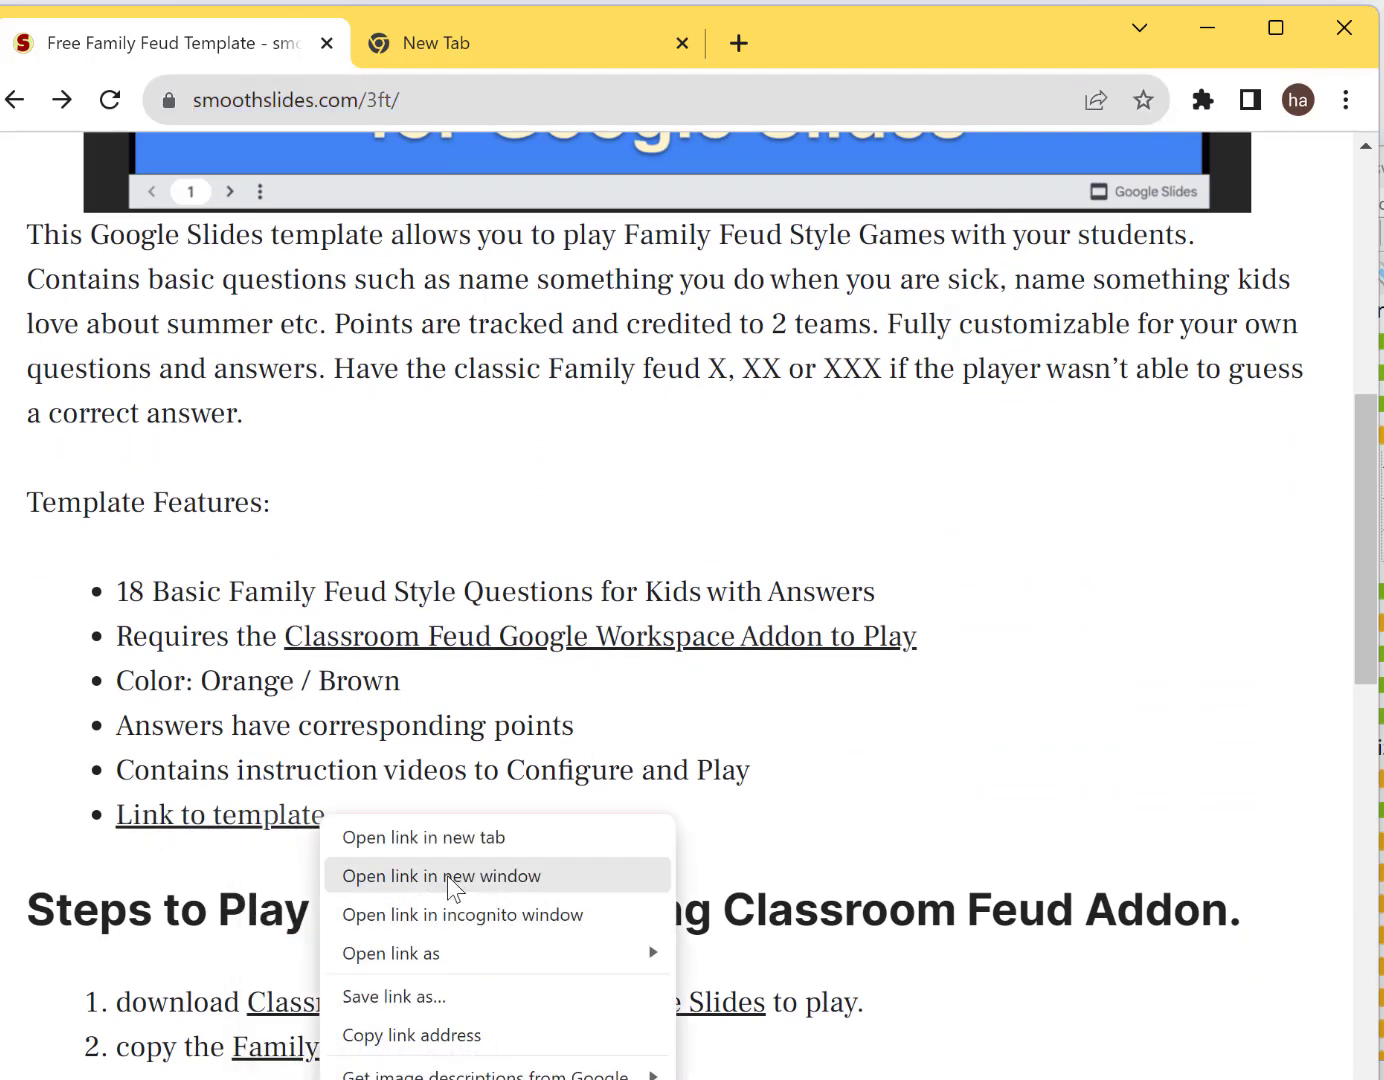
click(525, 837)
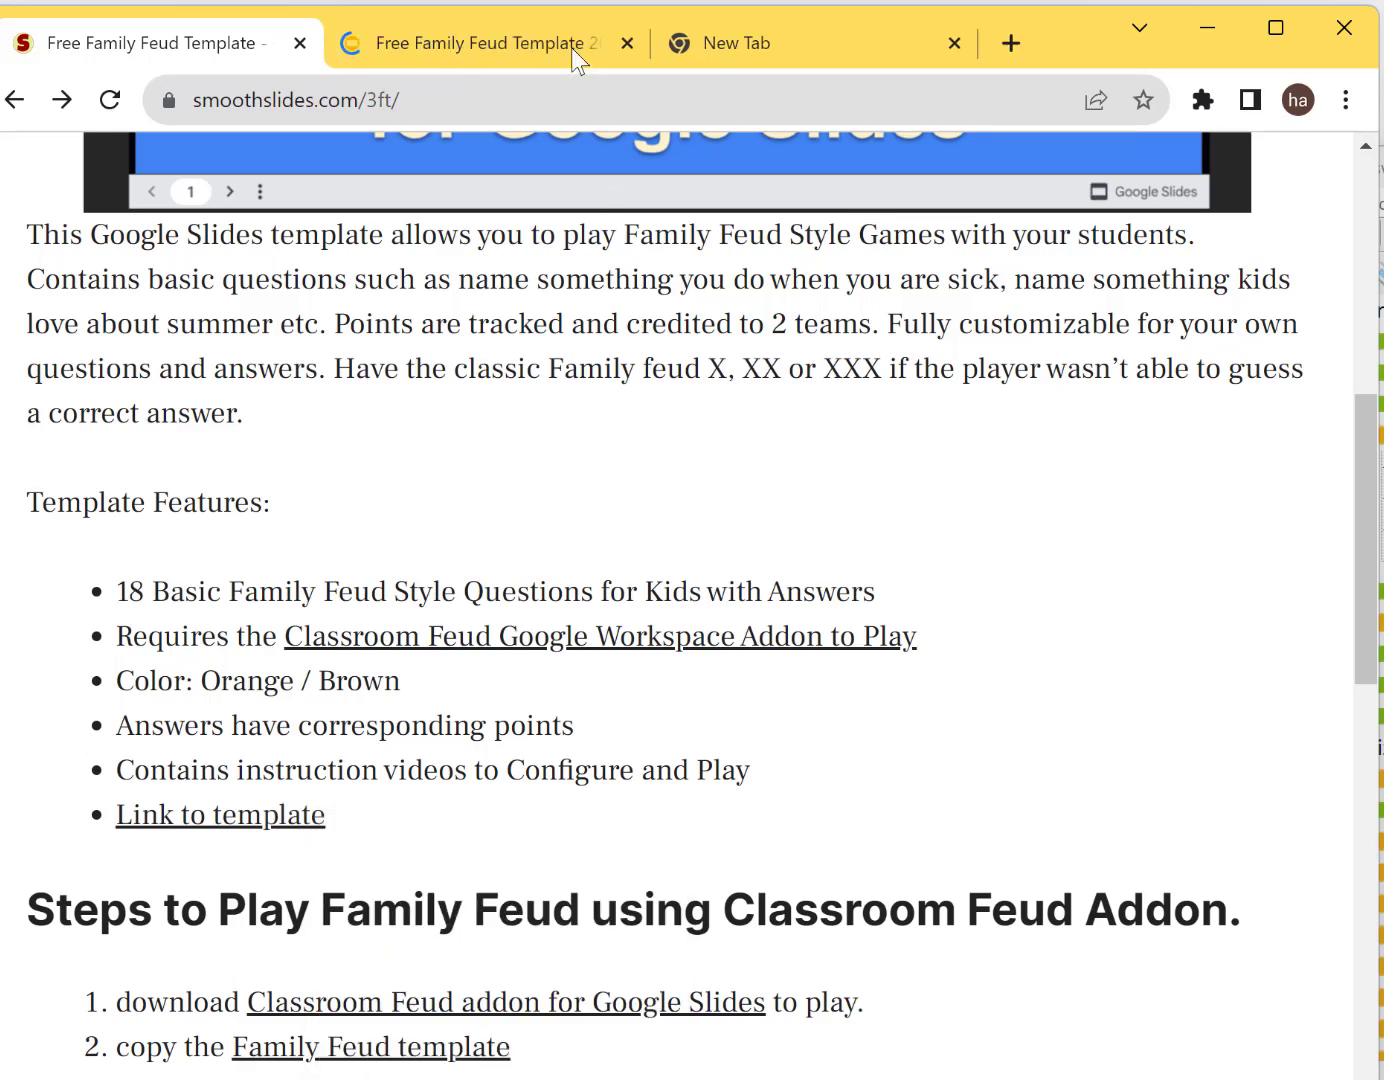
click(540, 43)
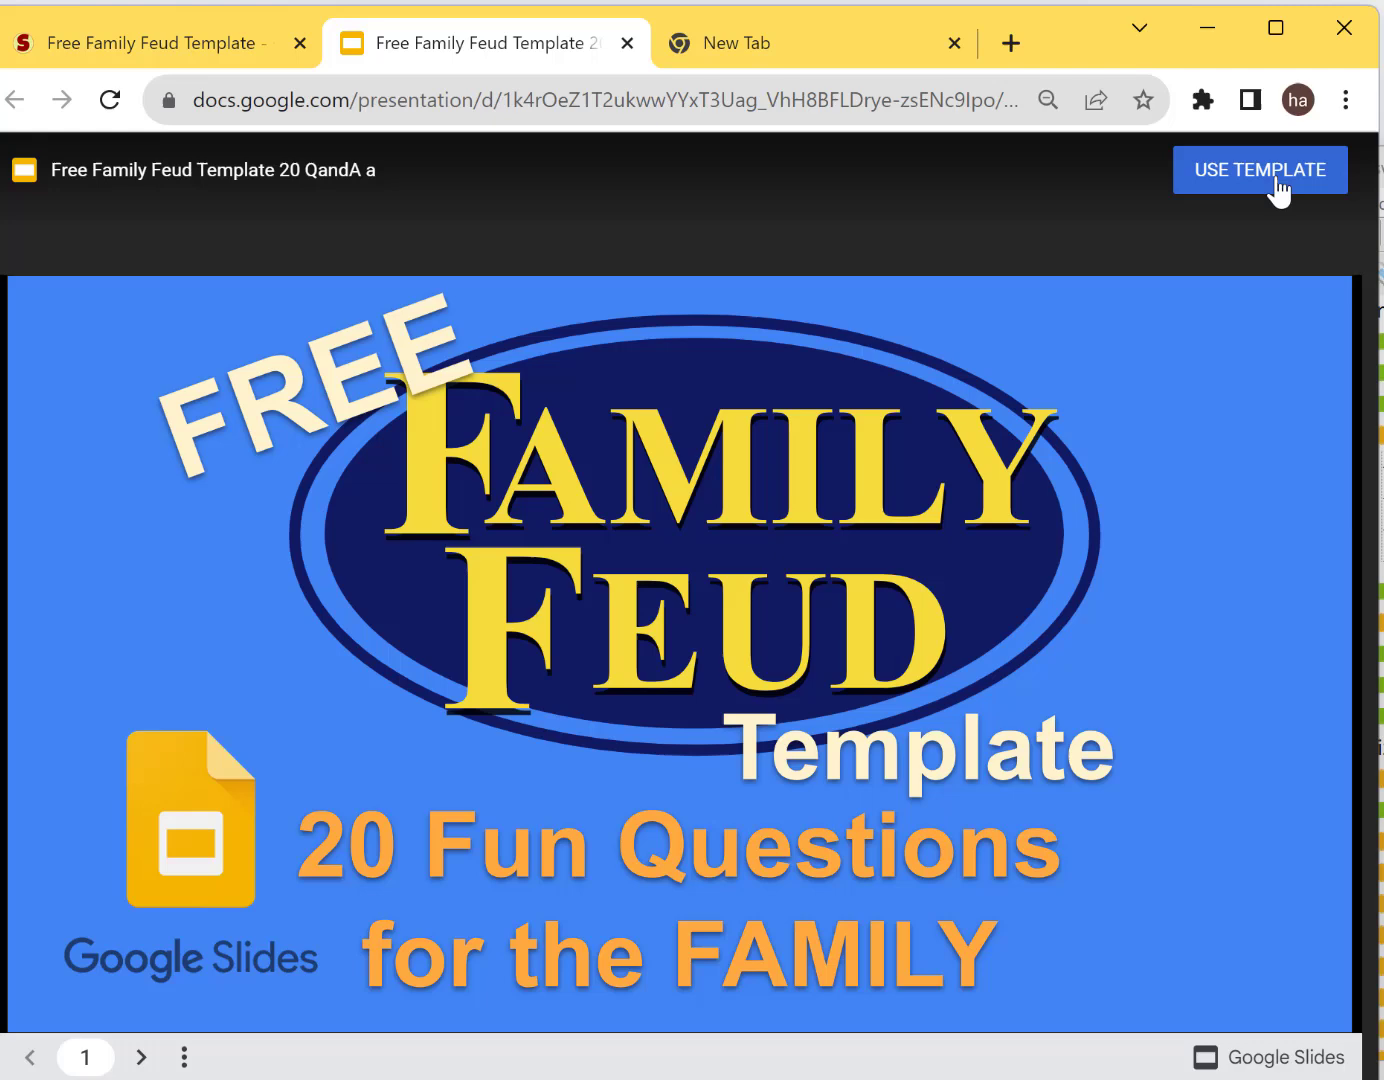
click(155, 48)
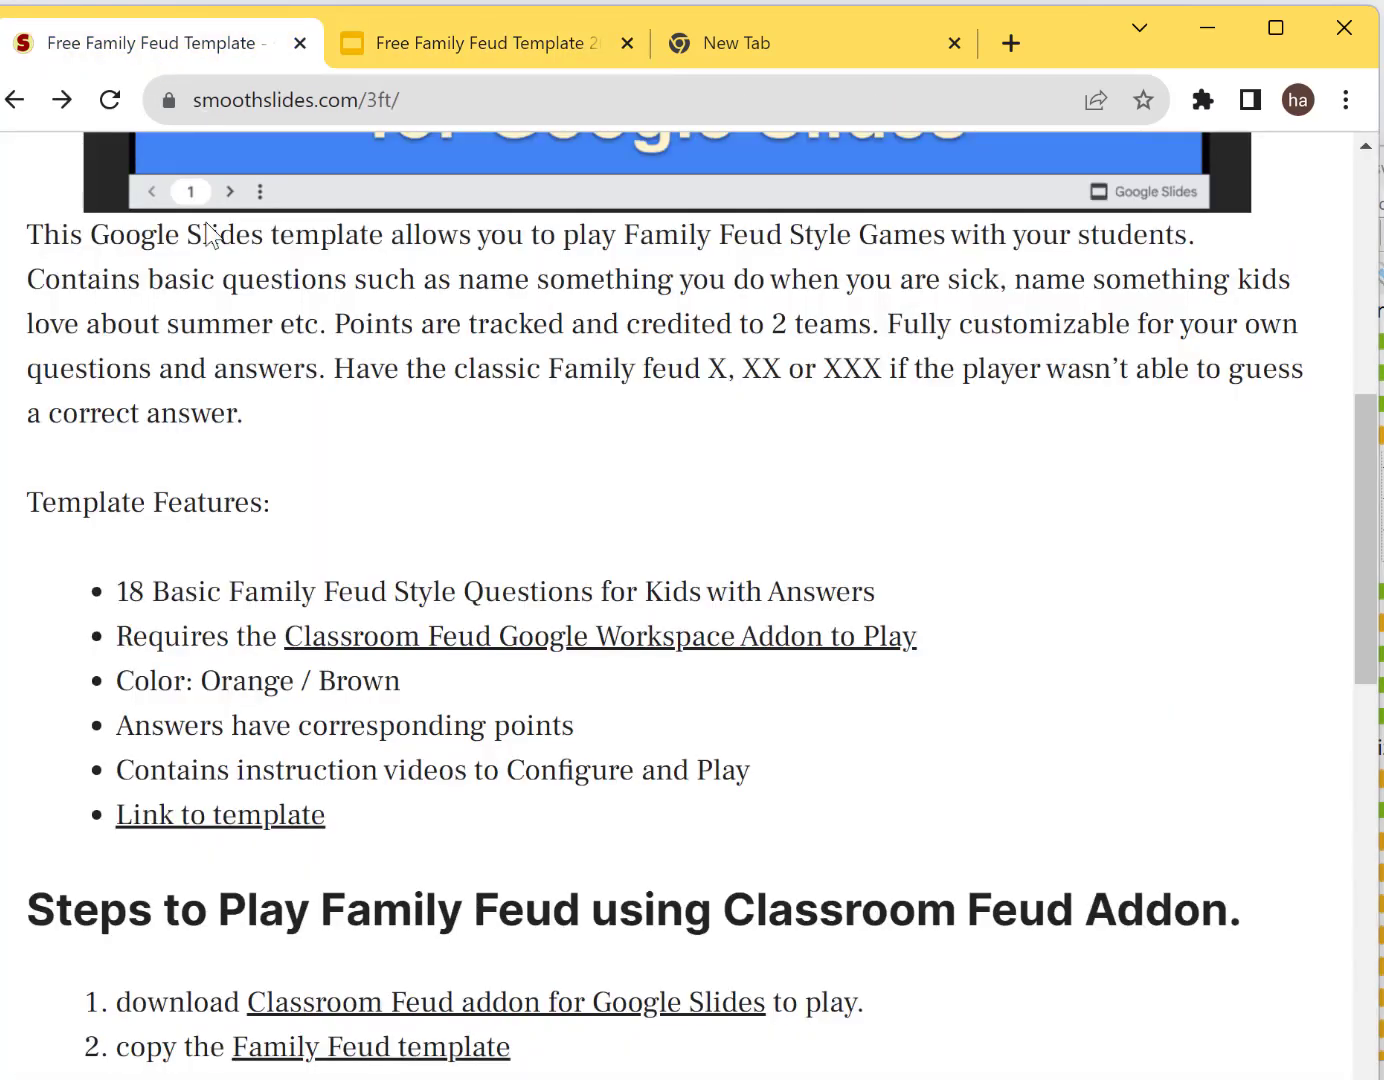
Install the Classroom Feud Game add-on from the Marketplace and dismiss the confirmation
right_click(835, 648)
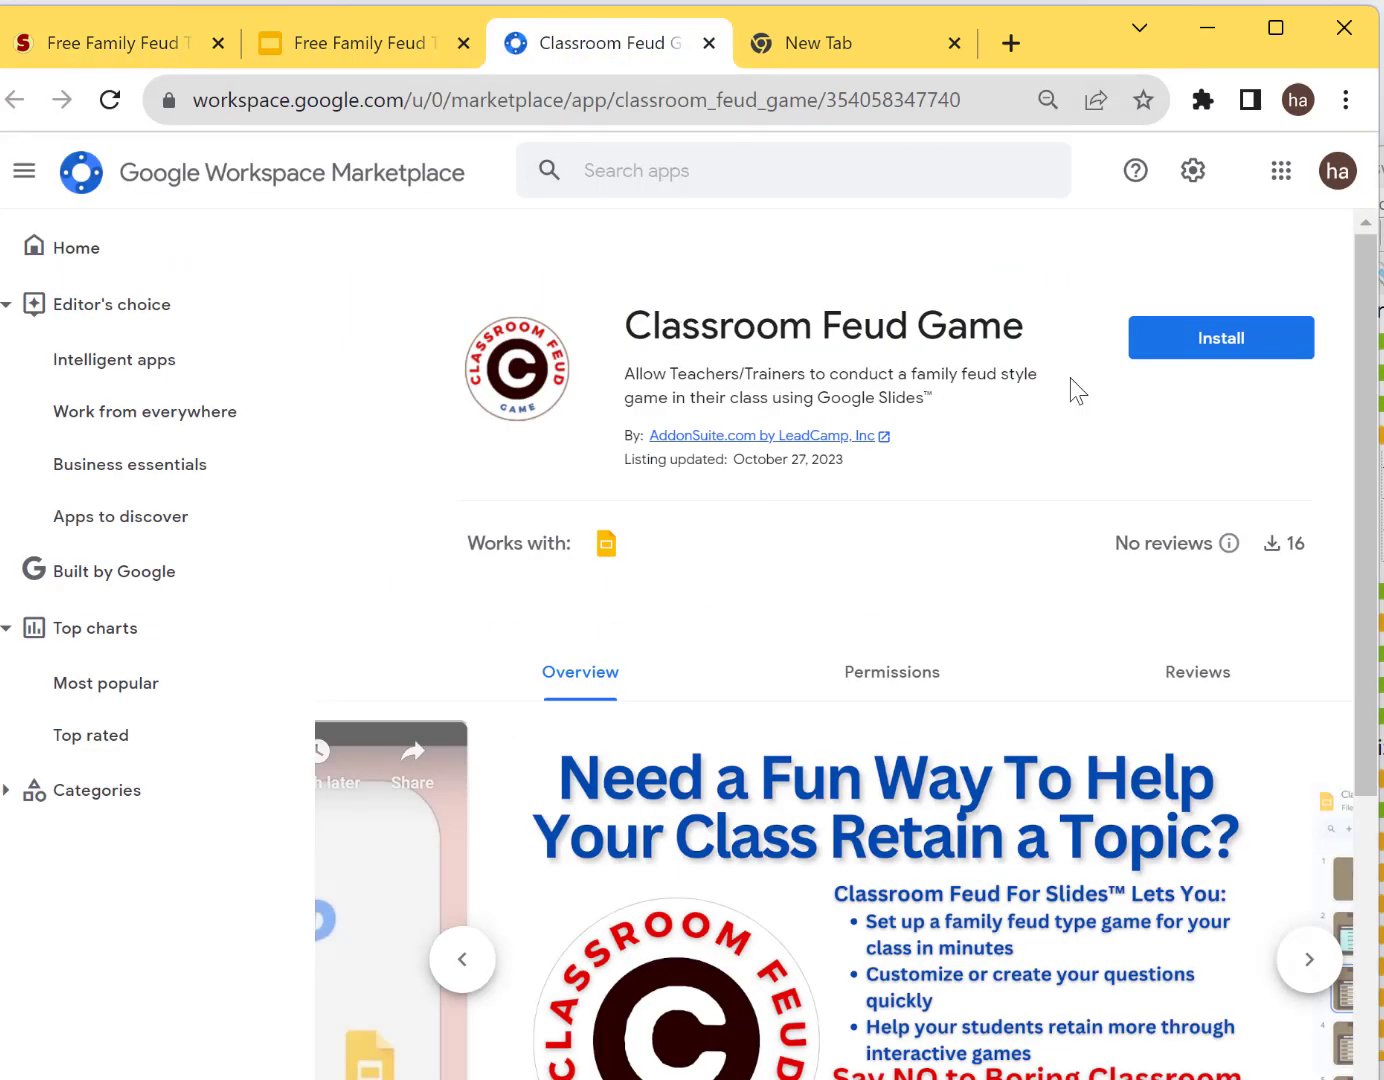
click(1231, 340)
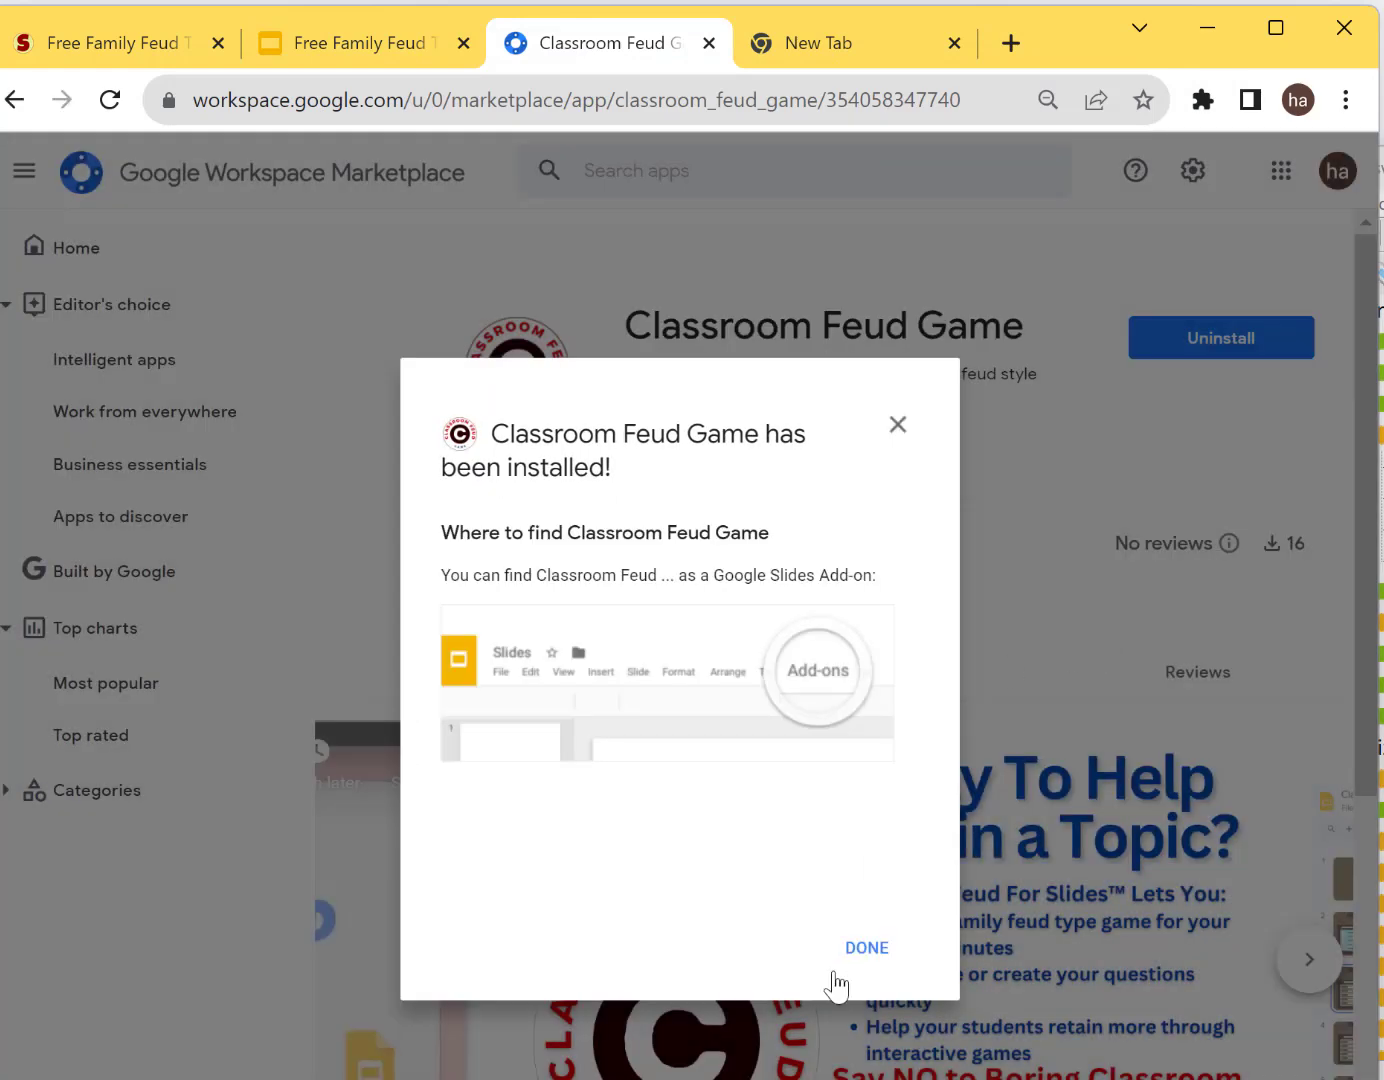
click(860, 951)
Create a new blank presentation via slides.new in an empty tab
click(845, 54)
click(766, 111)
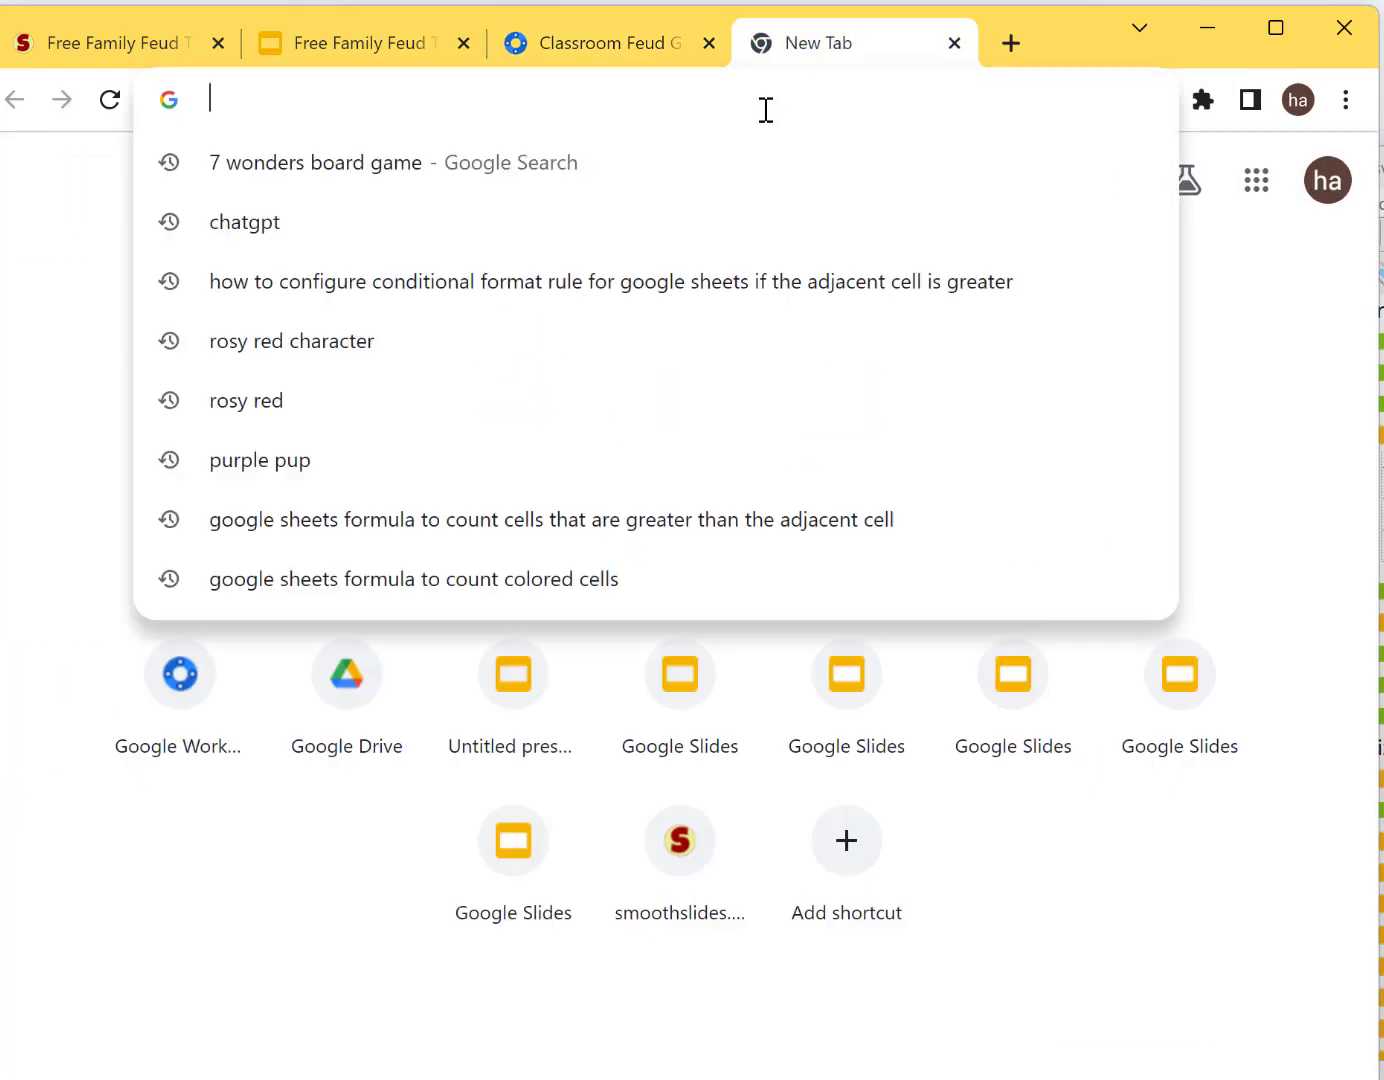
text(slides.new)
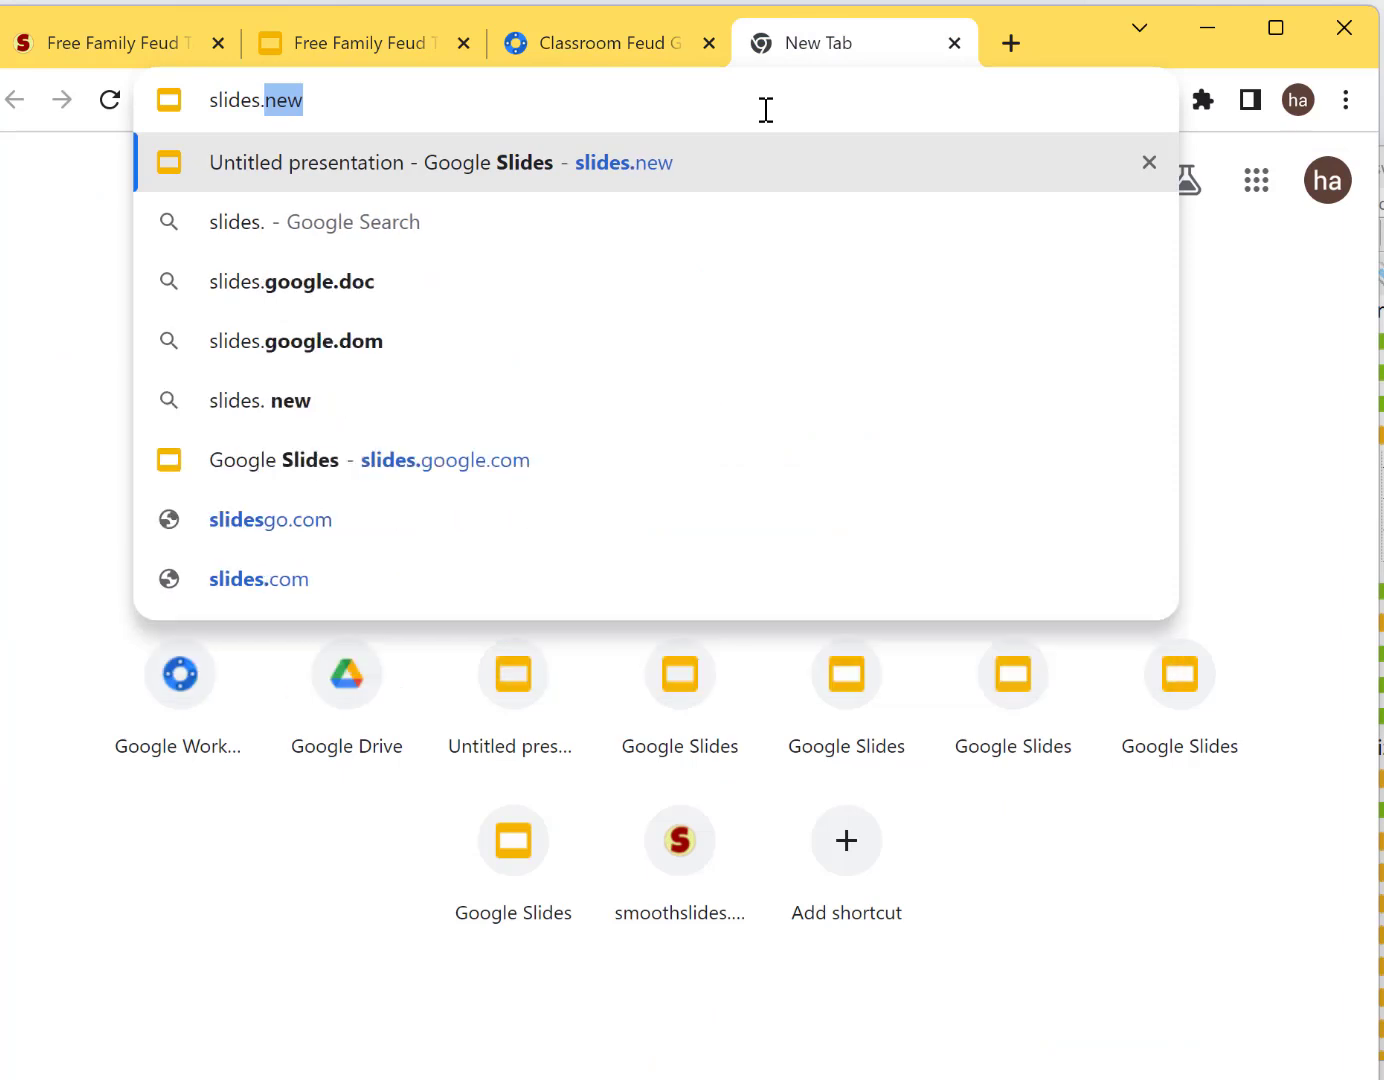
key(Return)
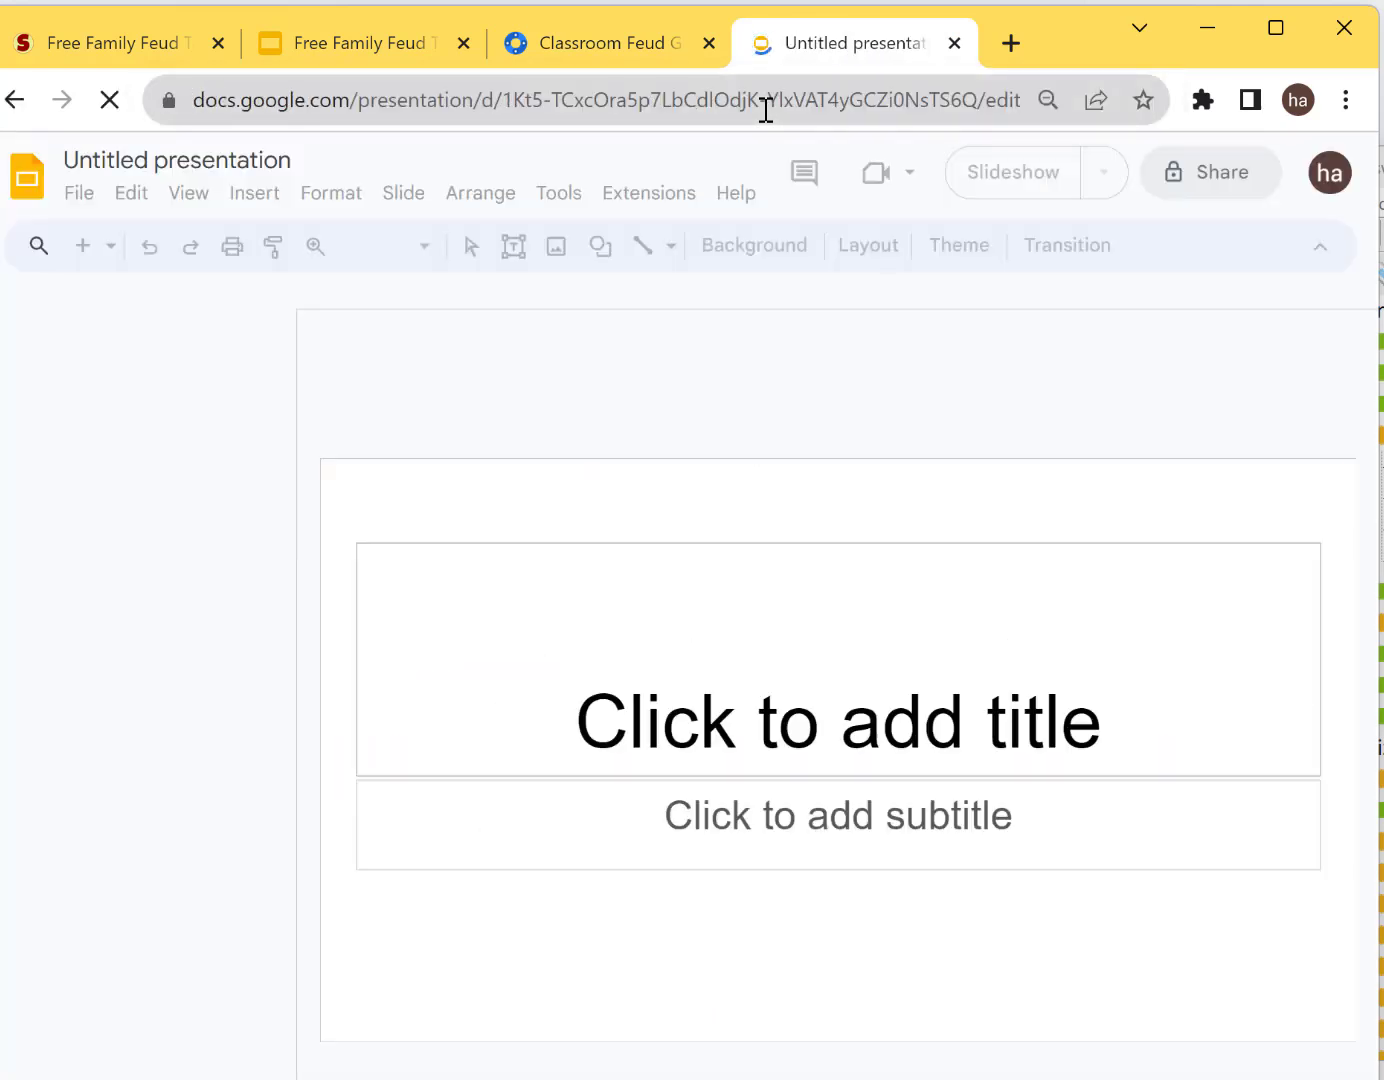
Confirm Classroom Feud Game now appears in the Extensions menu, then close the menu
click(640, 196)
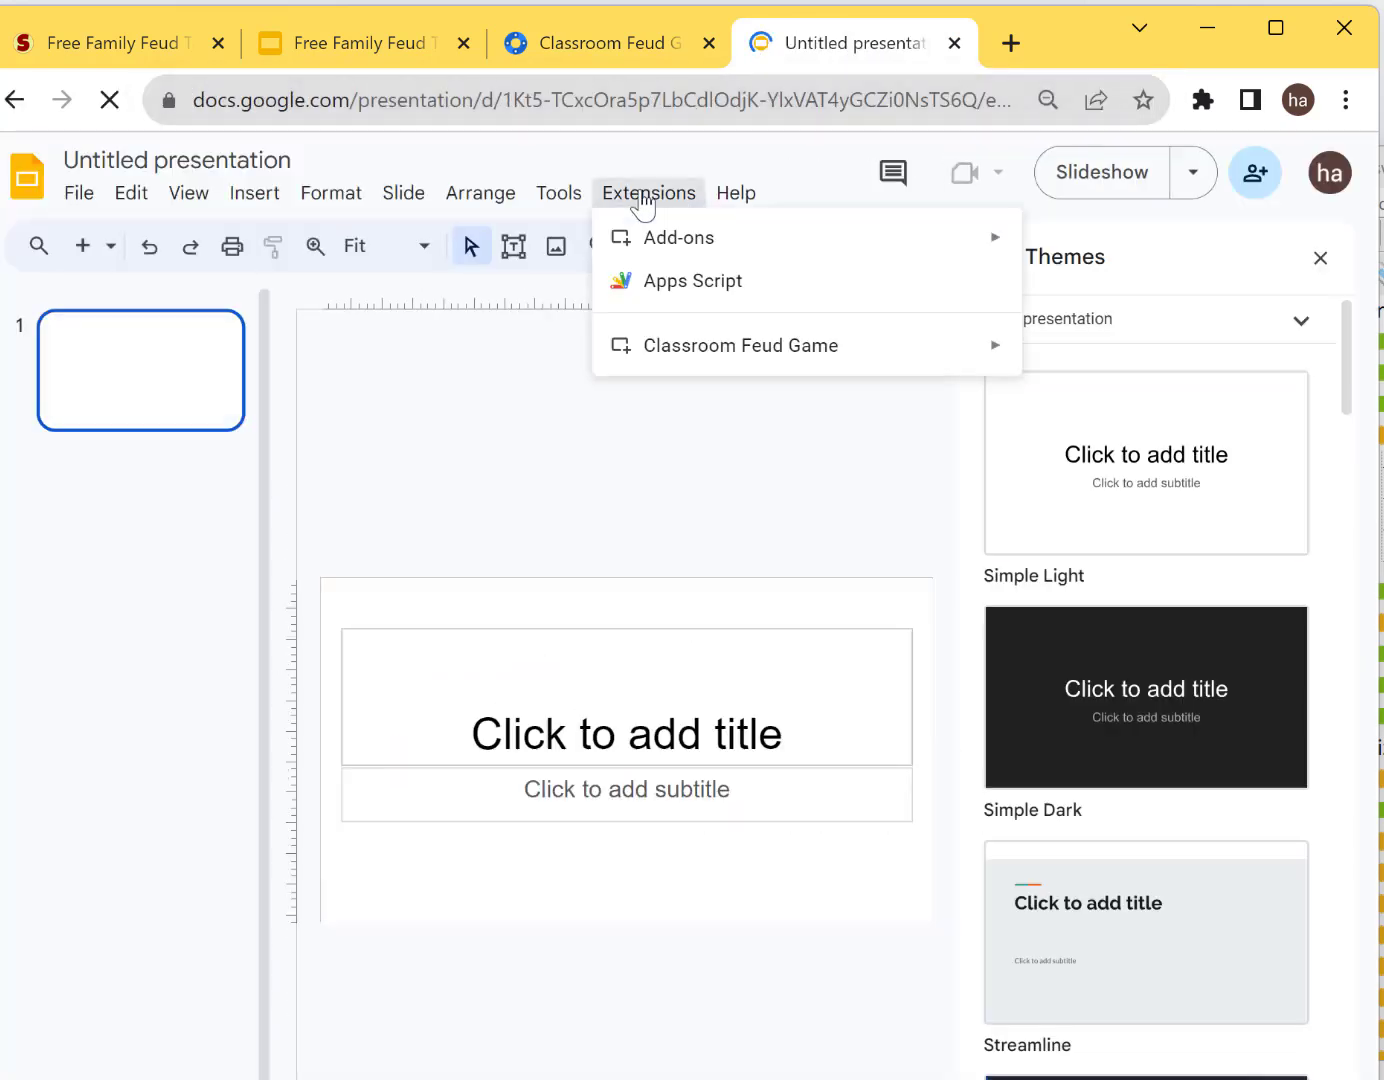
mouse_move(686, 352)
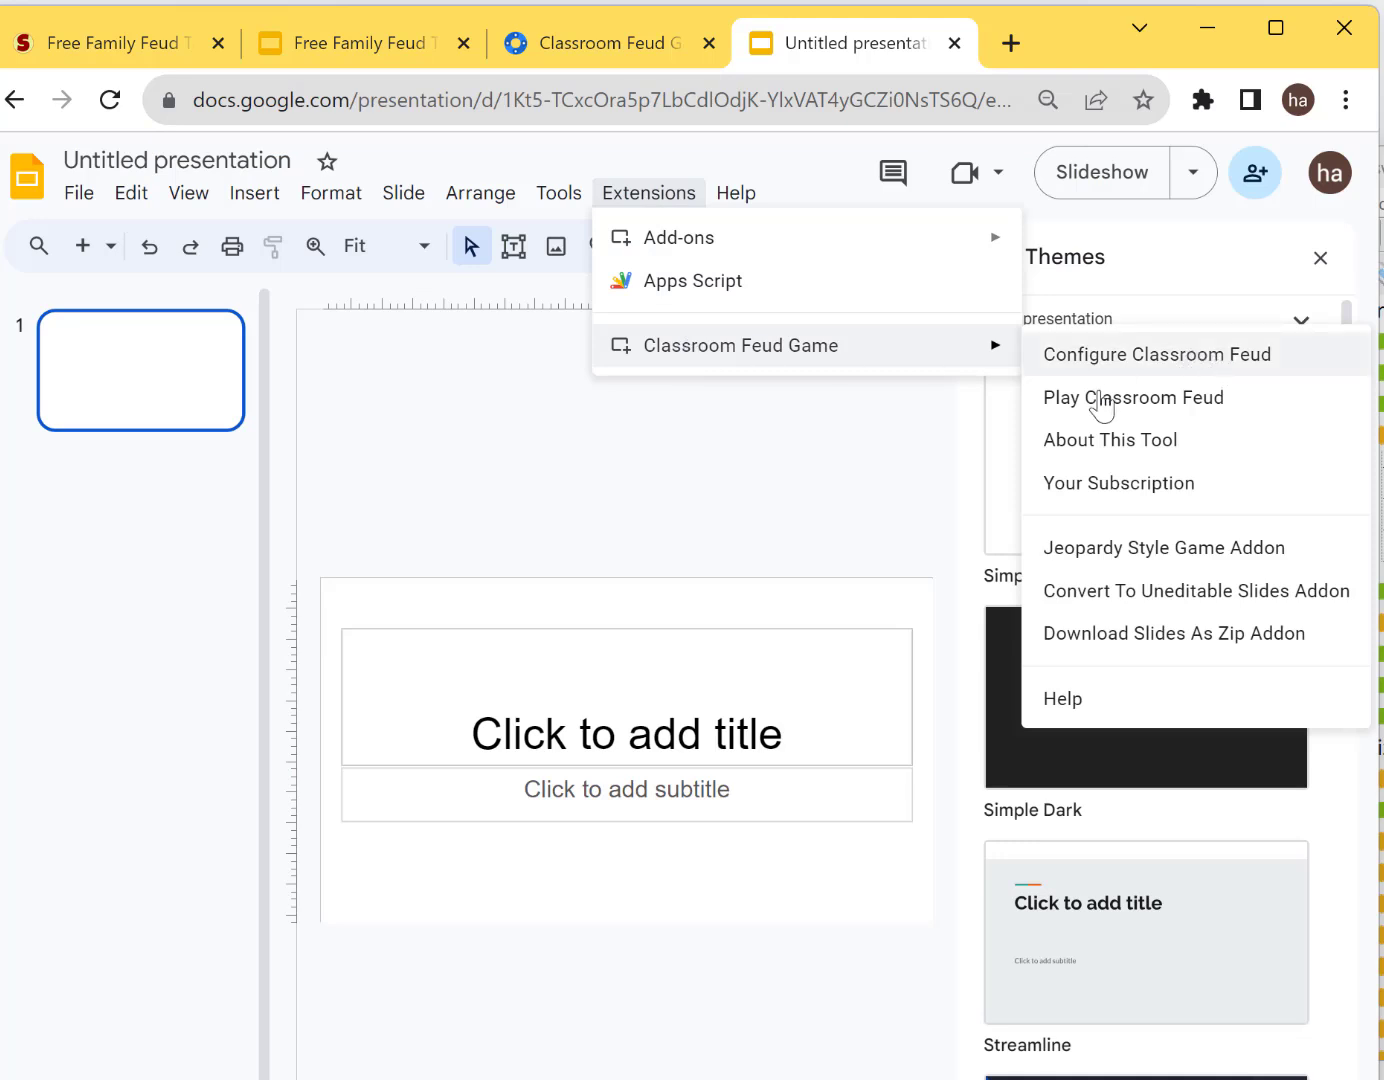
click(664, 427)
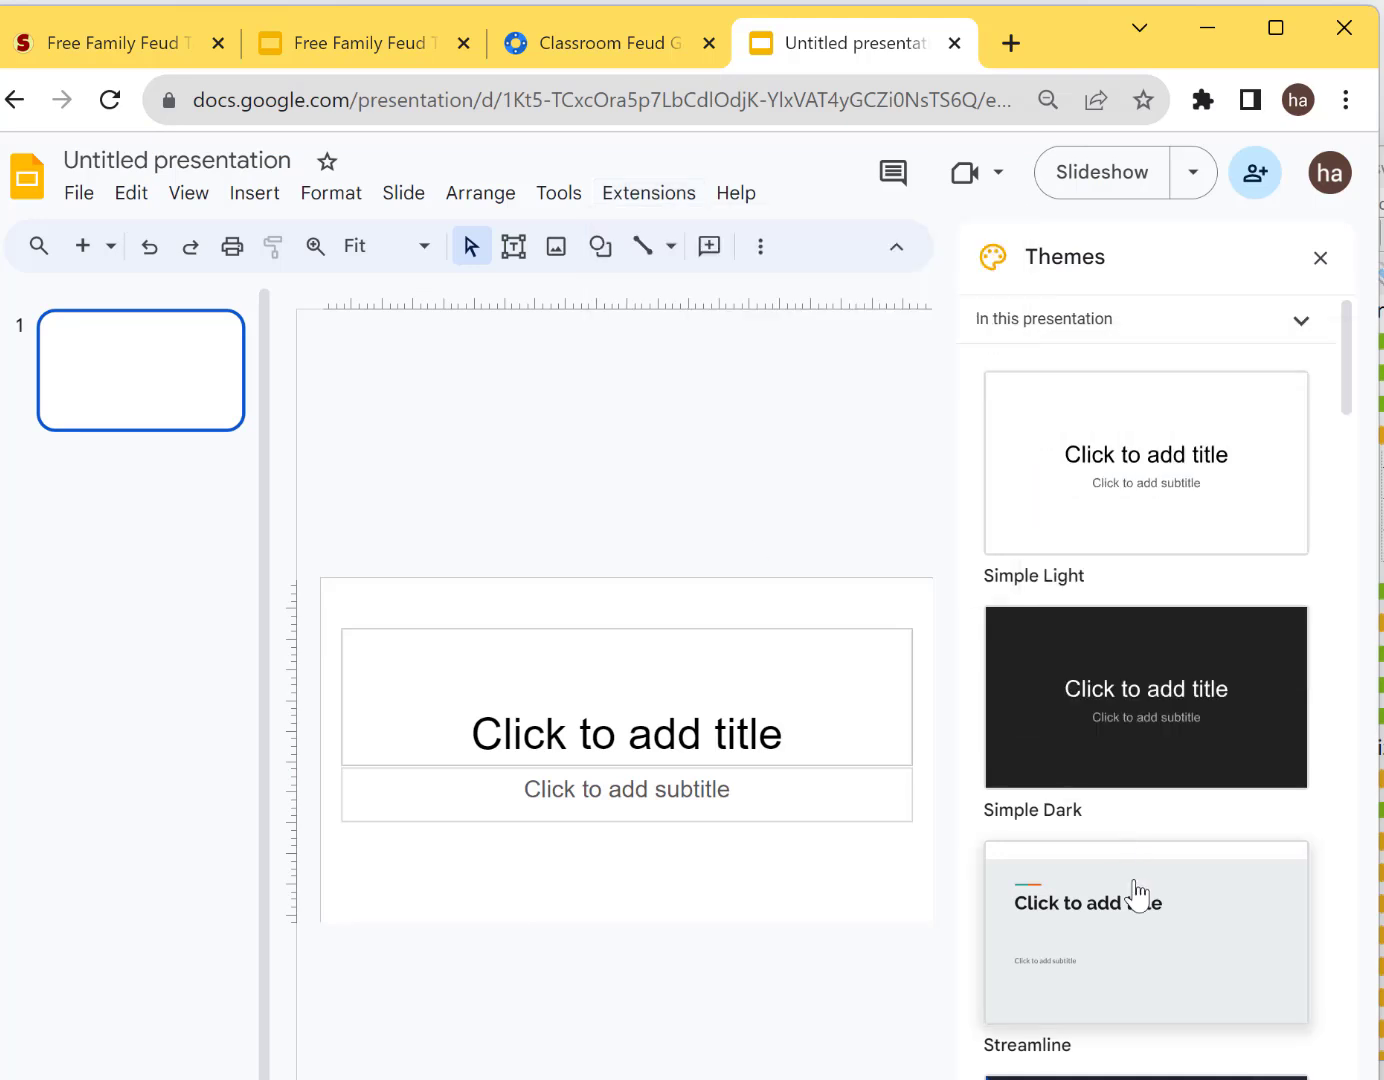